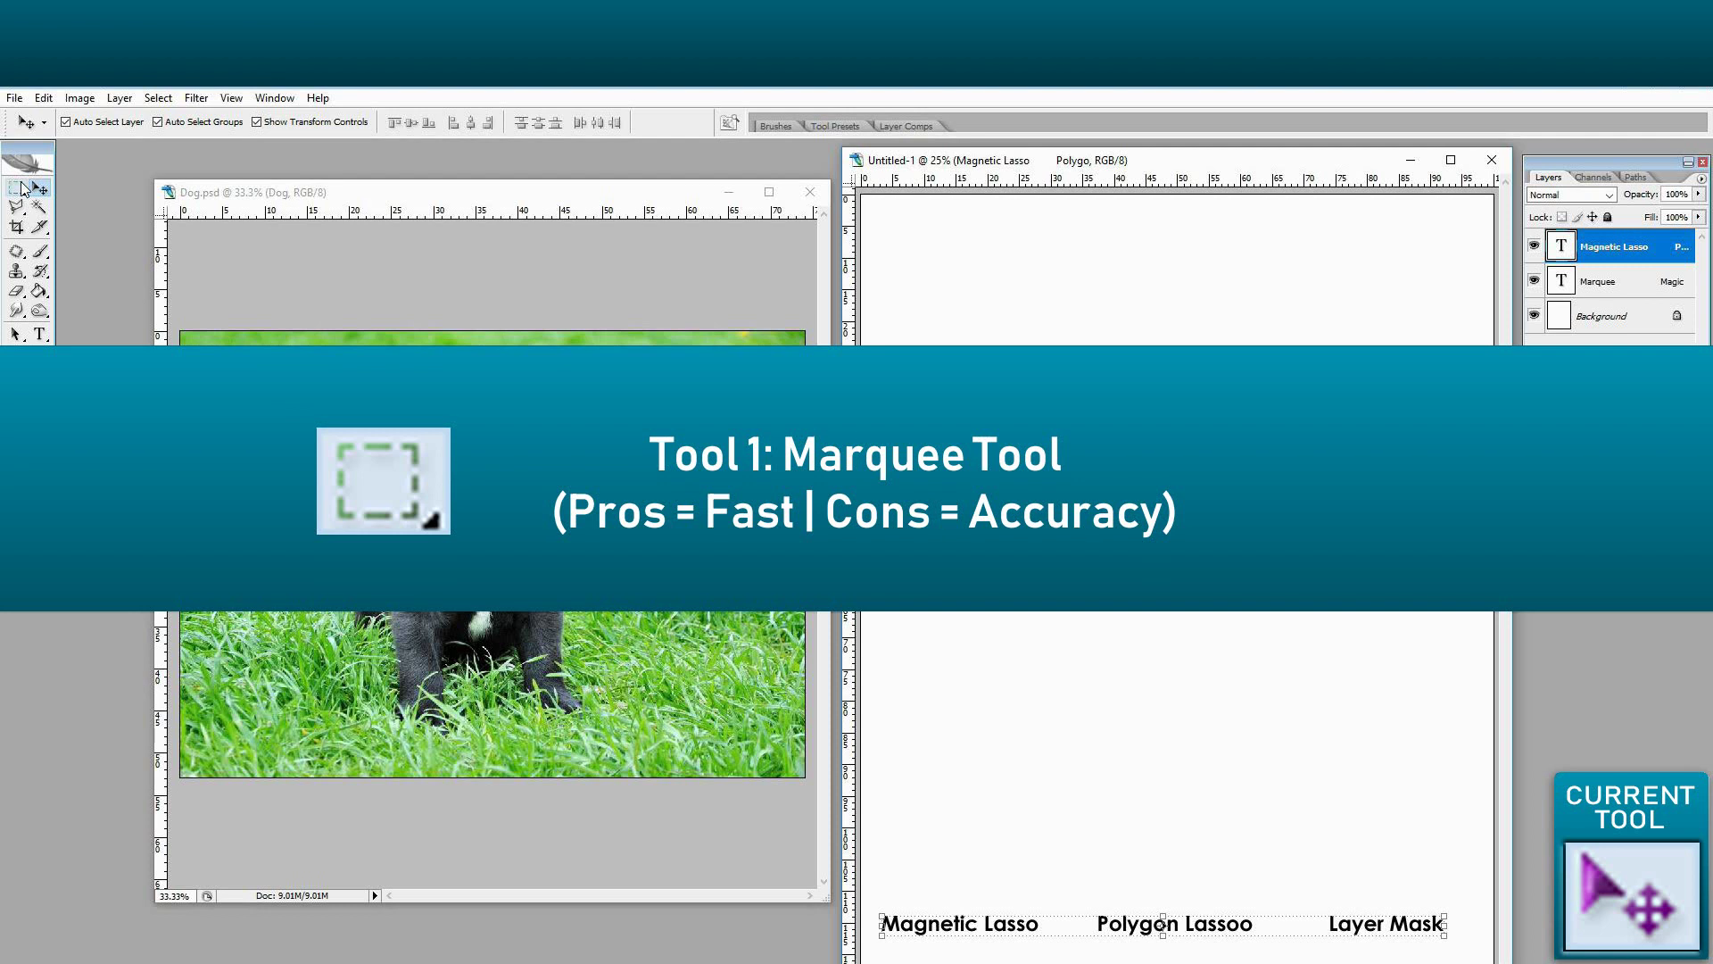
Draw a rectangular marquee selection around the puppy, grass included, nudged slightly downward
left_click_drag(24, 189, 57, 207)
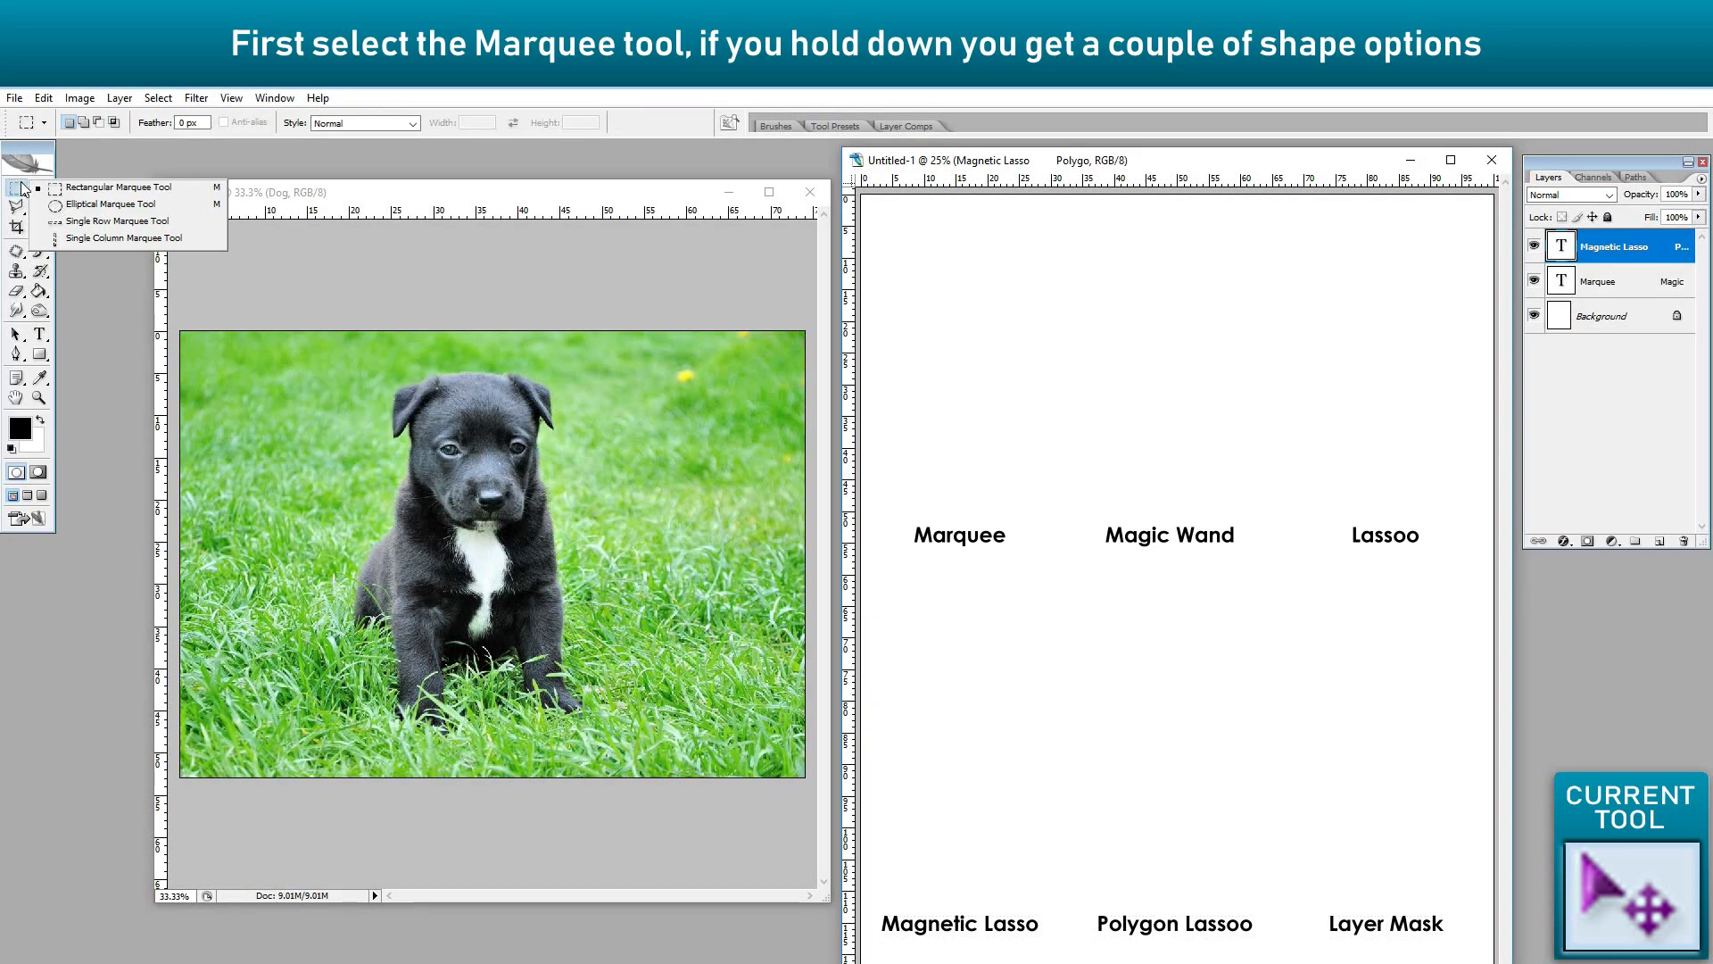
key("Tab")
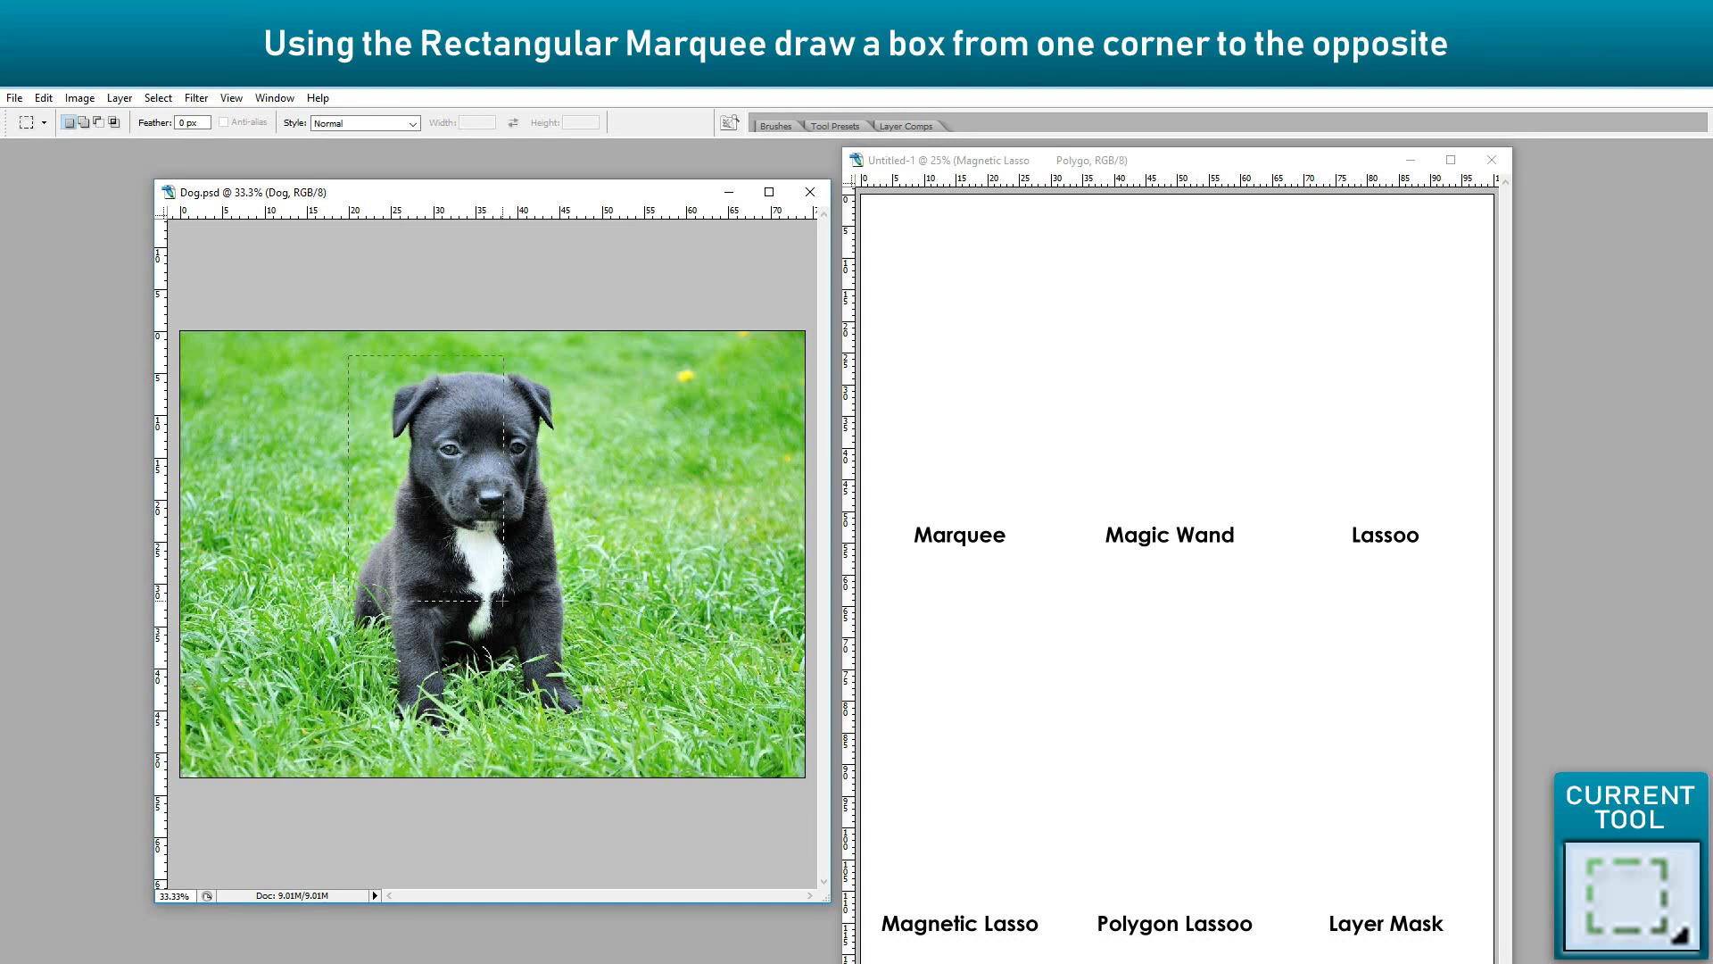
left_click_drag(348, 355, 592, 734)
left_click_drag(514, 546, 511, 555)
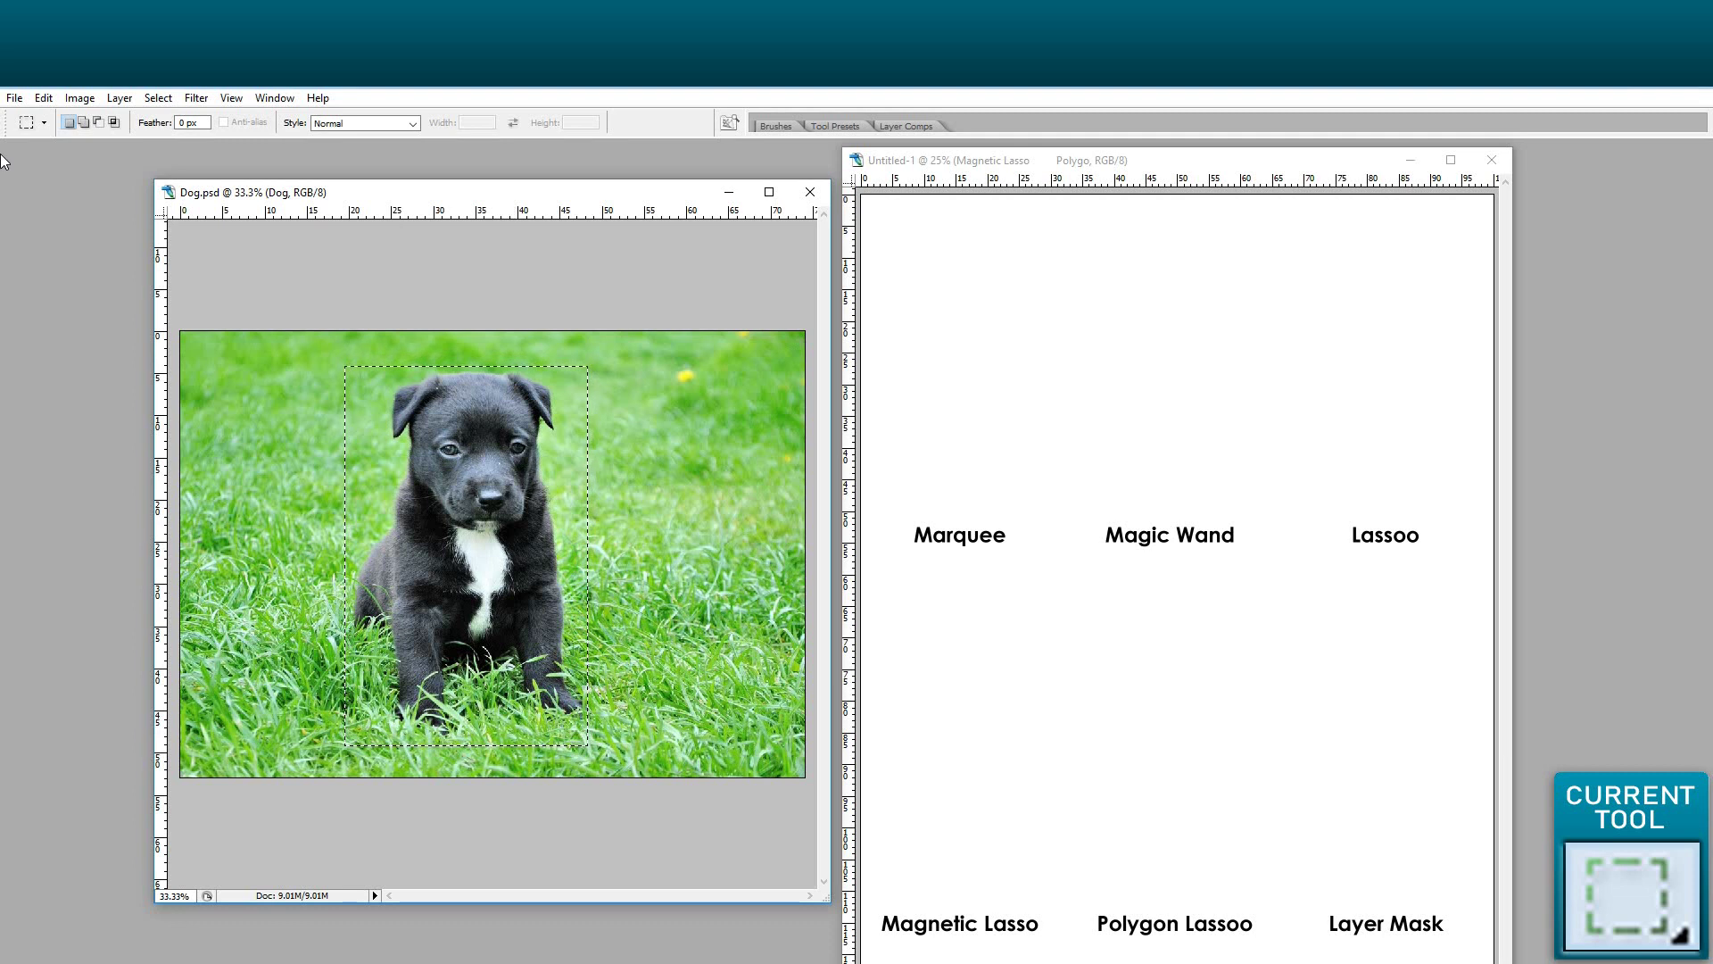
Move the rectangular puppy crop onto Untitled-1 above the Marquee label and deselect it
left_click(39, 188)
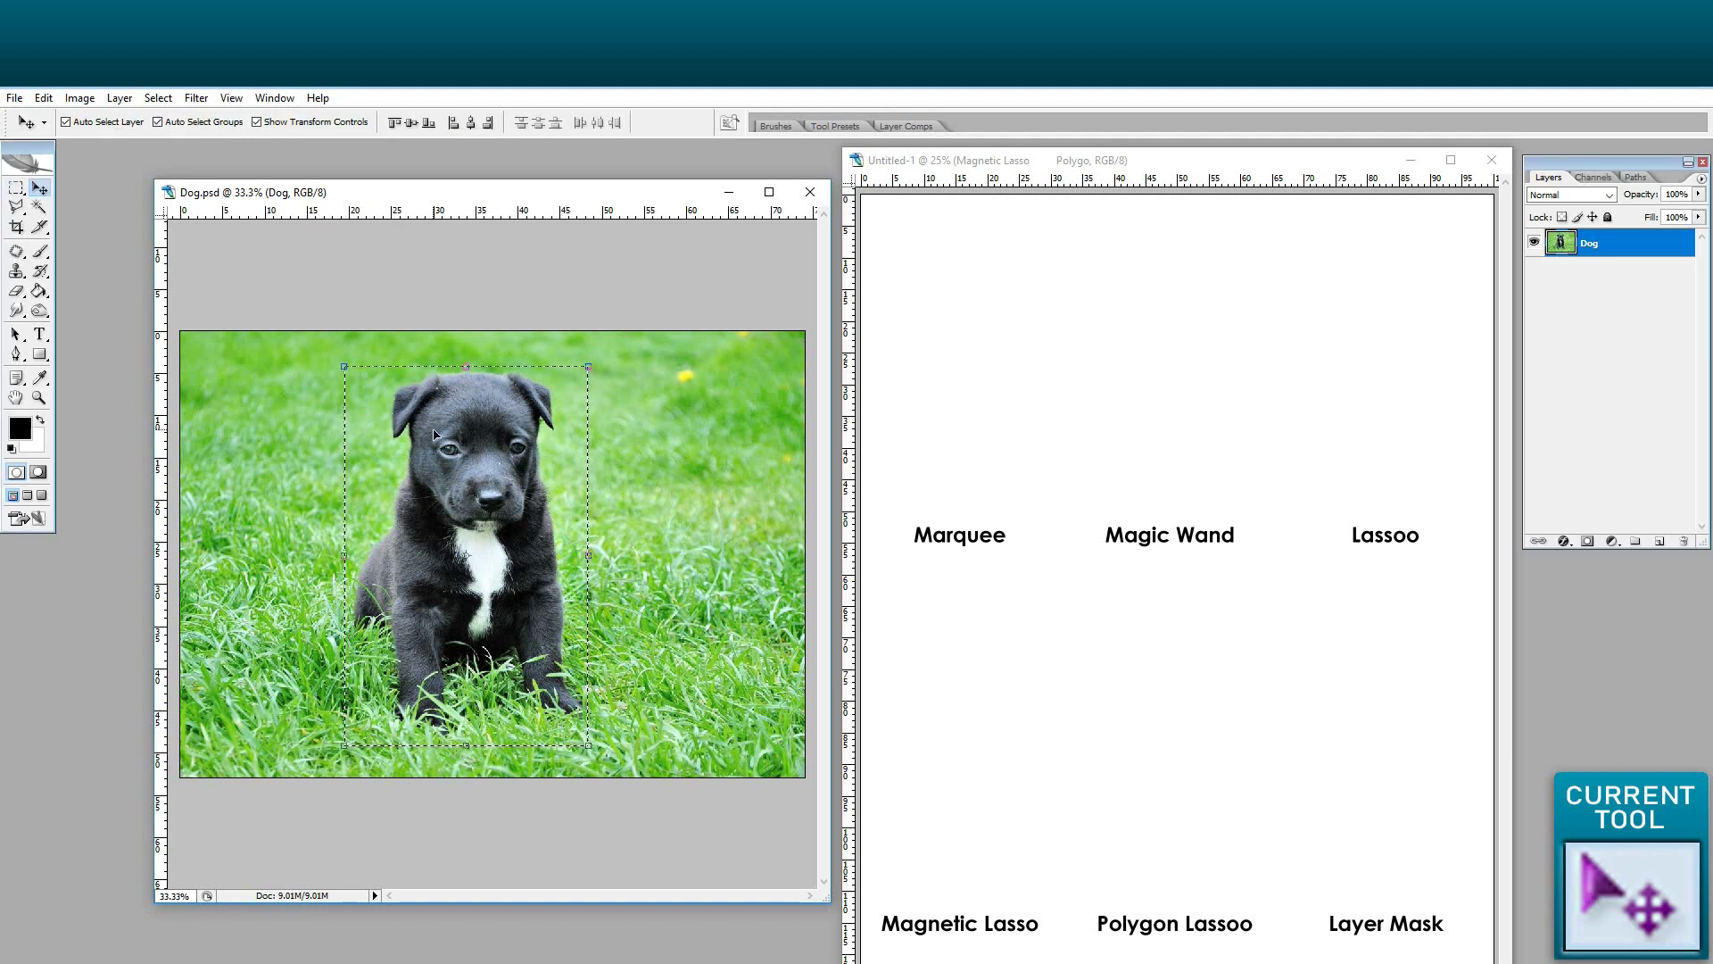
mouse_move(434, 434)
left_mouse_down()
mouse_move(957, 380)
mouse_move(971, 299)
left_mouse_up()
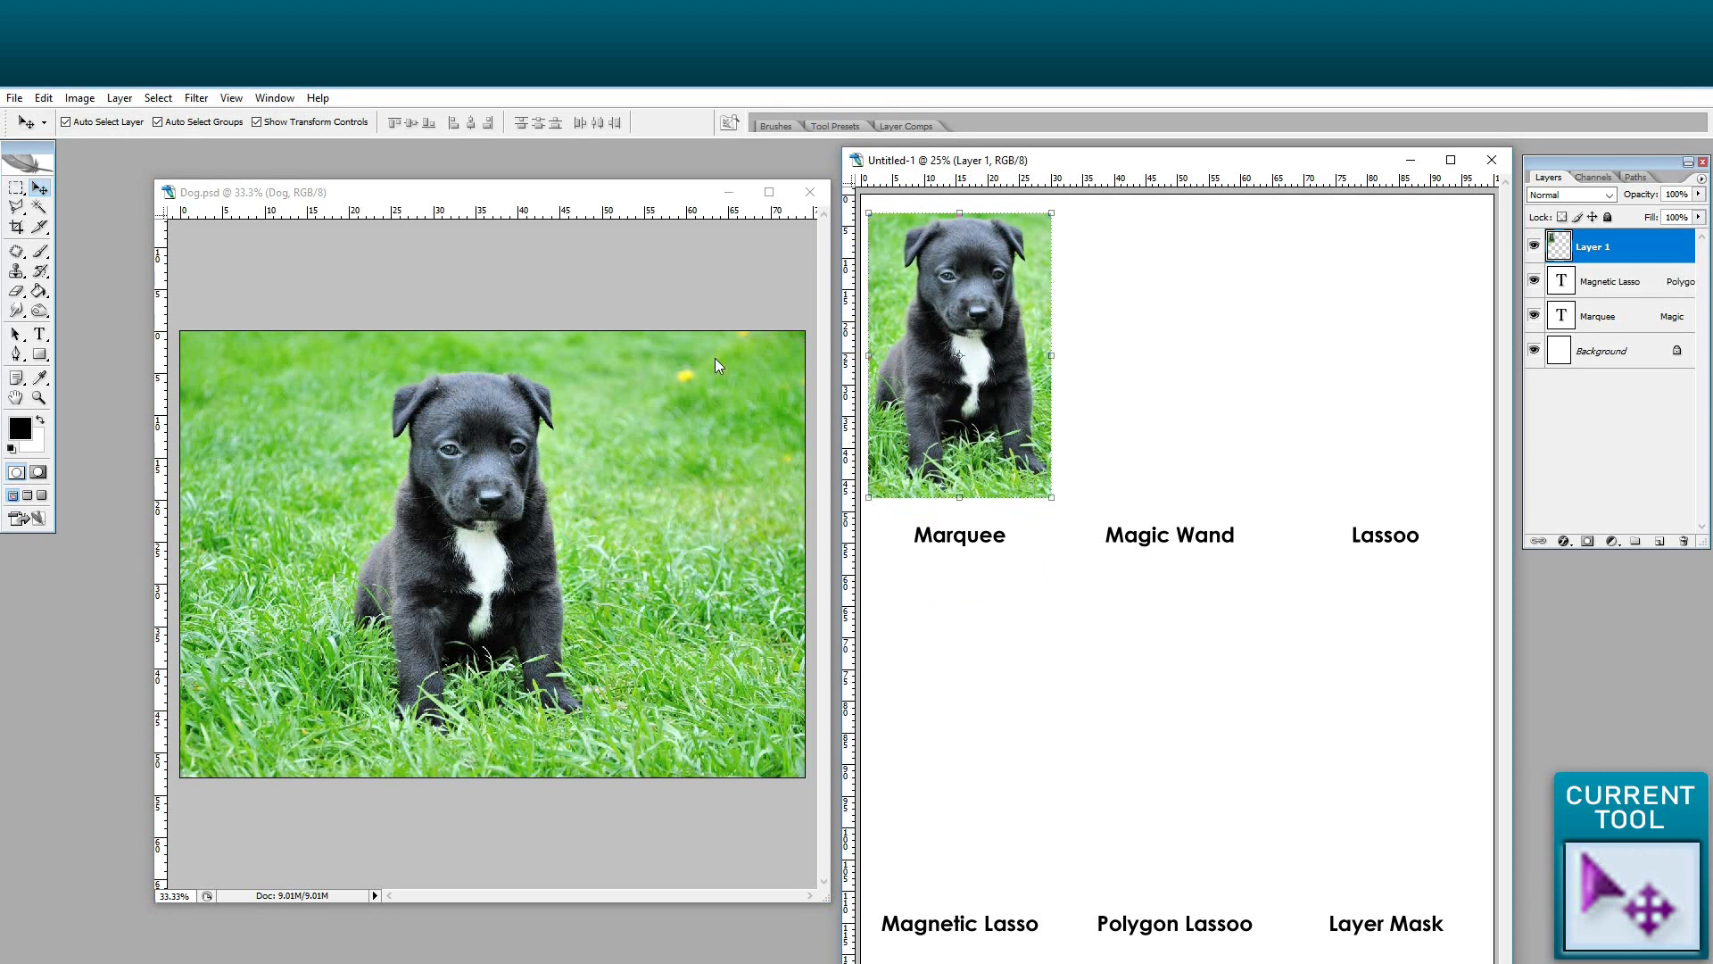
left_click(18, 191)
key("Tab")
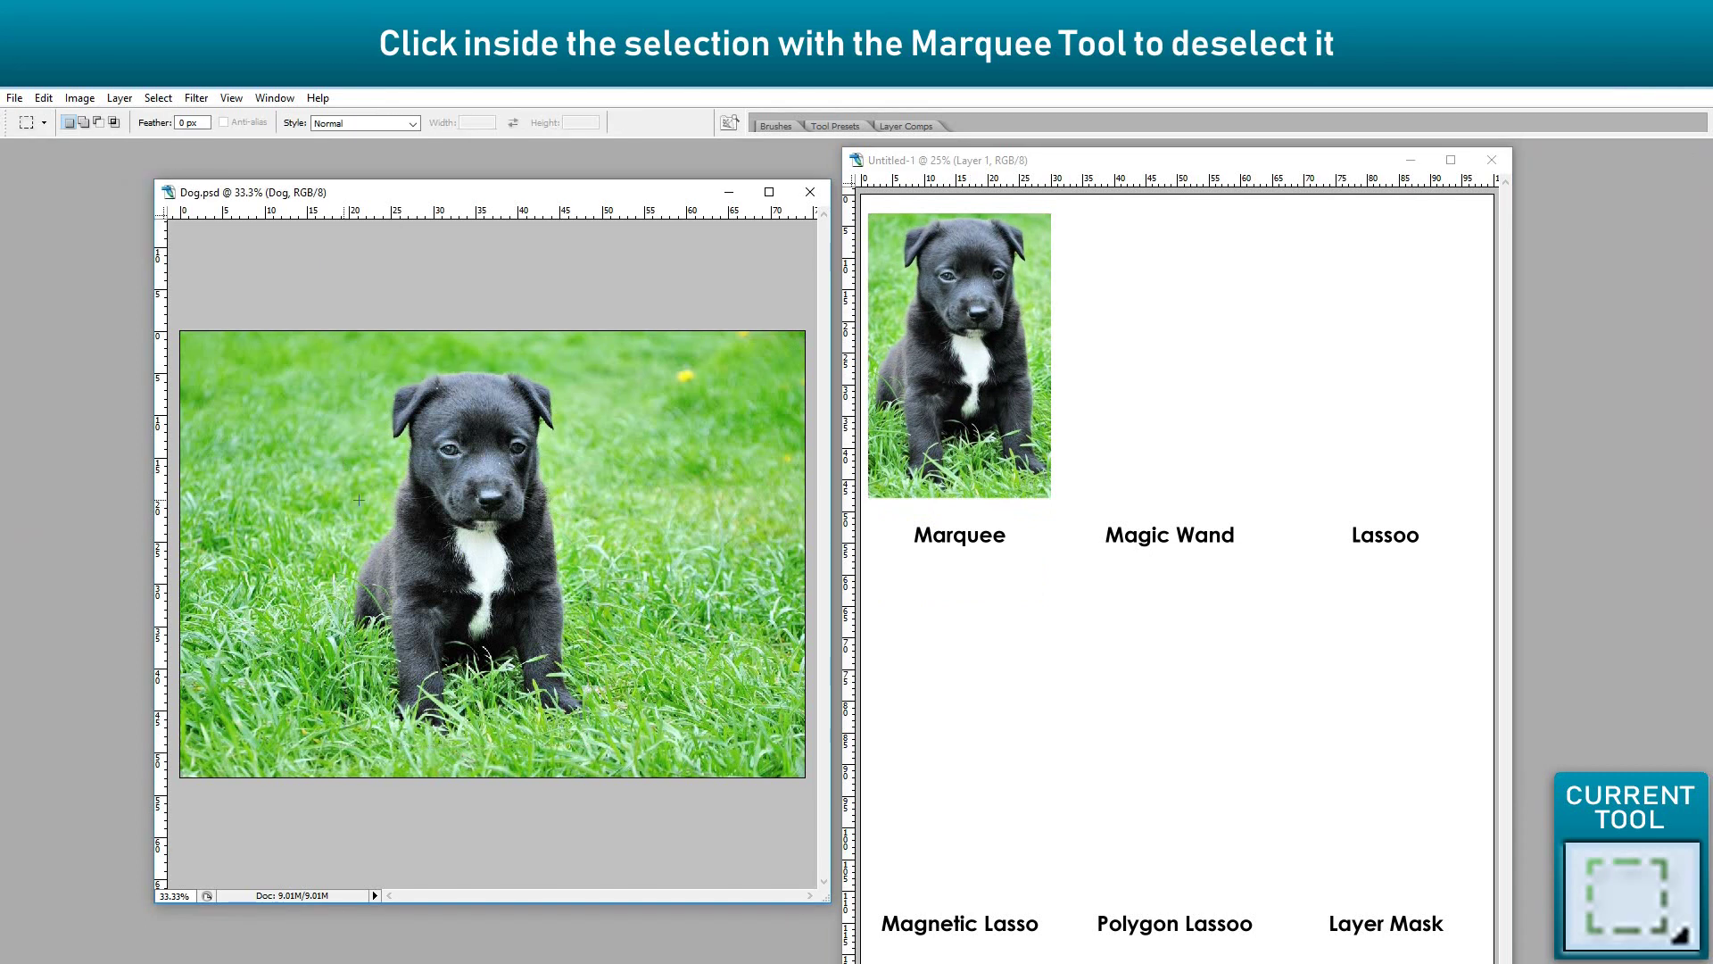
key("Tab")
left_click(40, 208)
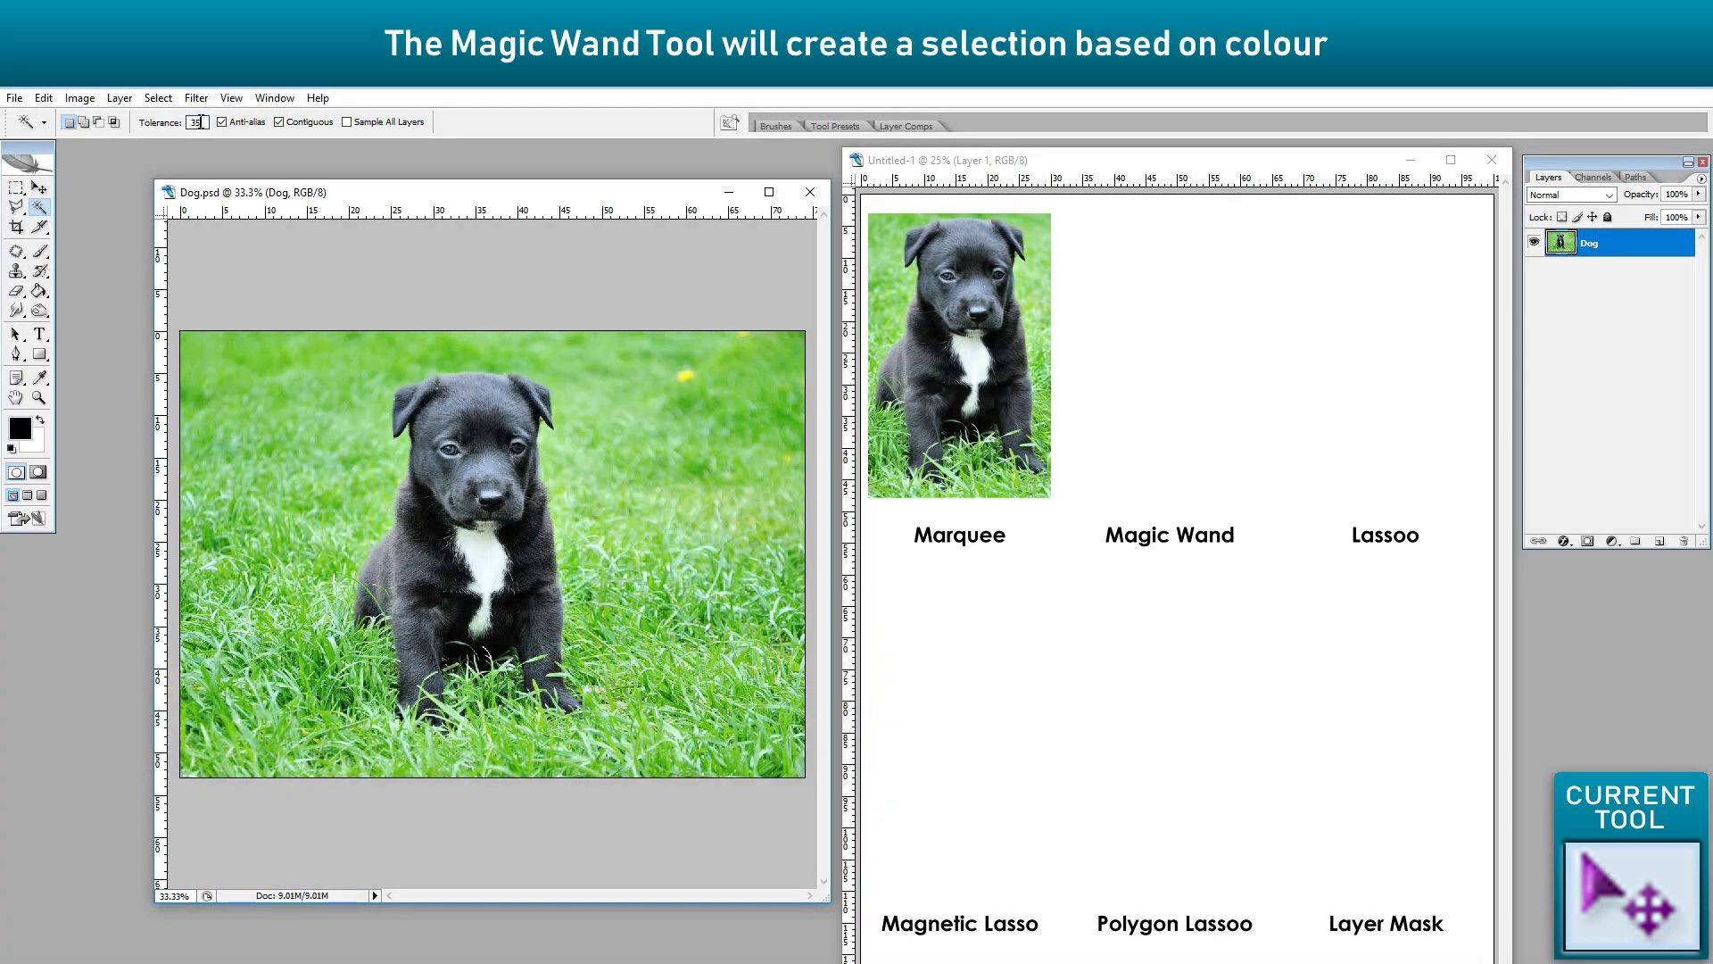
At Magic Wand tolerance 40, select the black fur non-contiguously, then add the white fur contiguously
double_click(195, 122)
type("40")
left_click(281, 122)
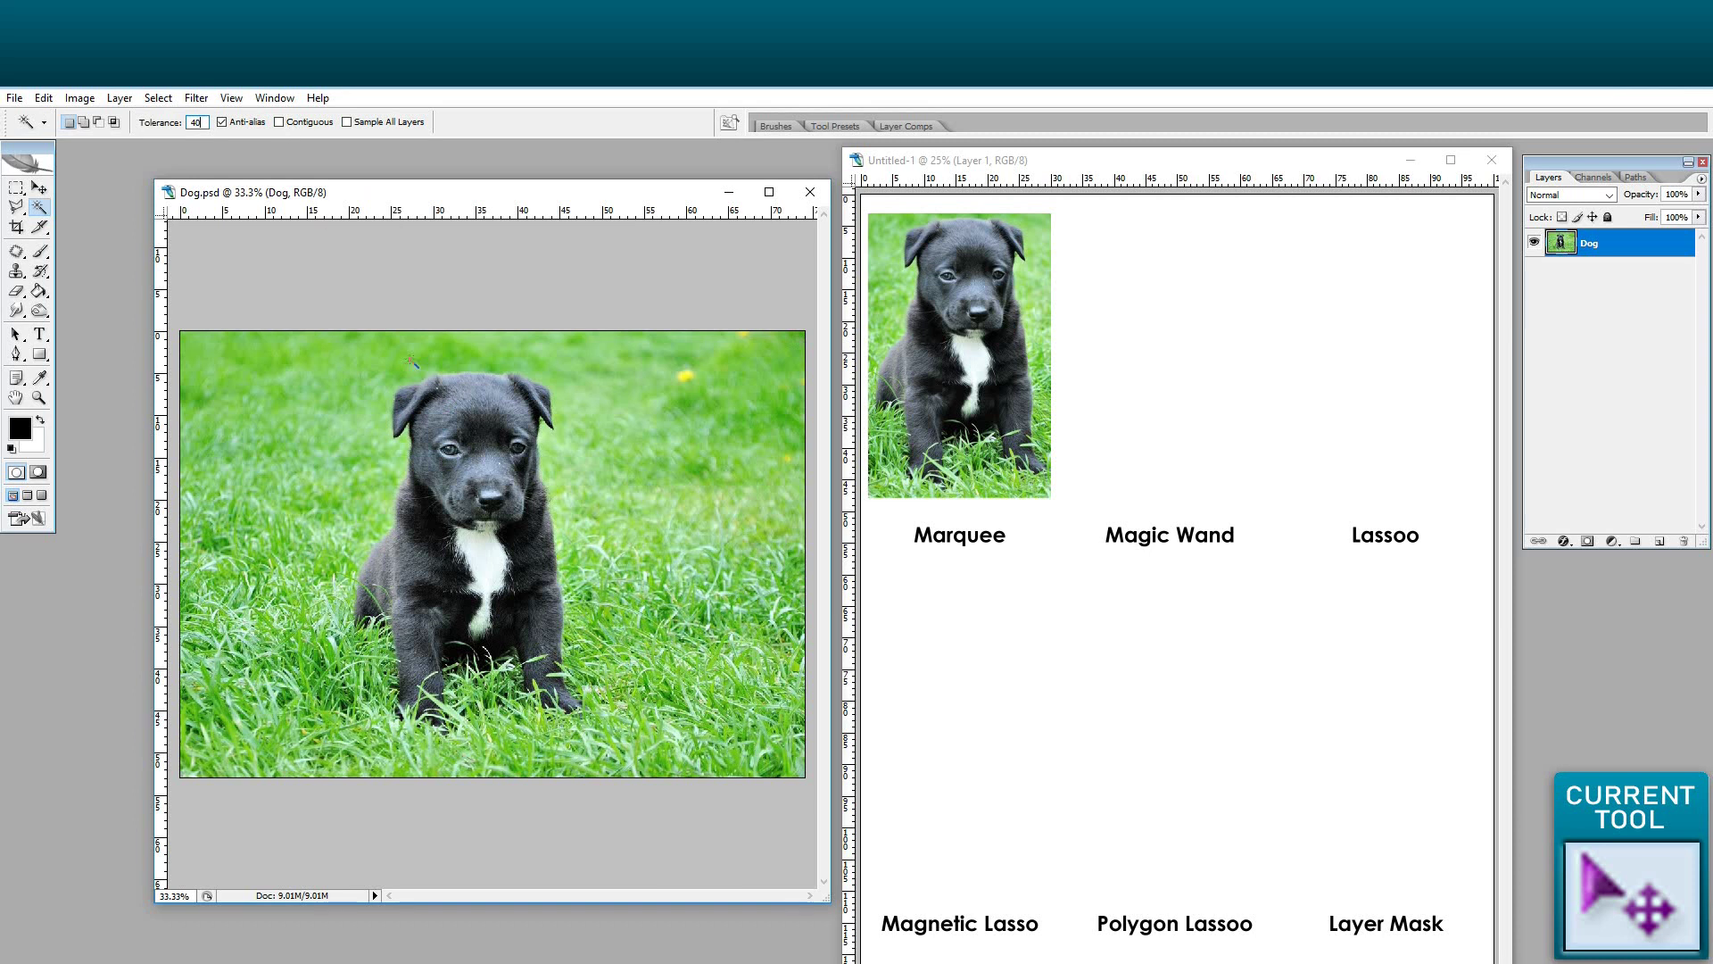
left_click(483, 460)
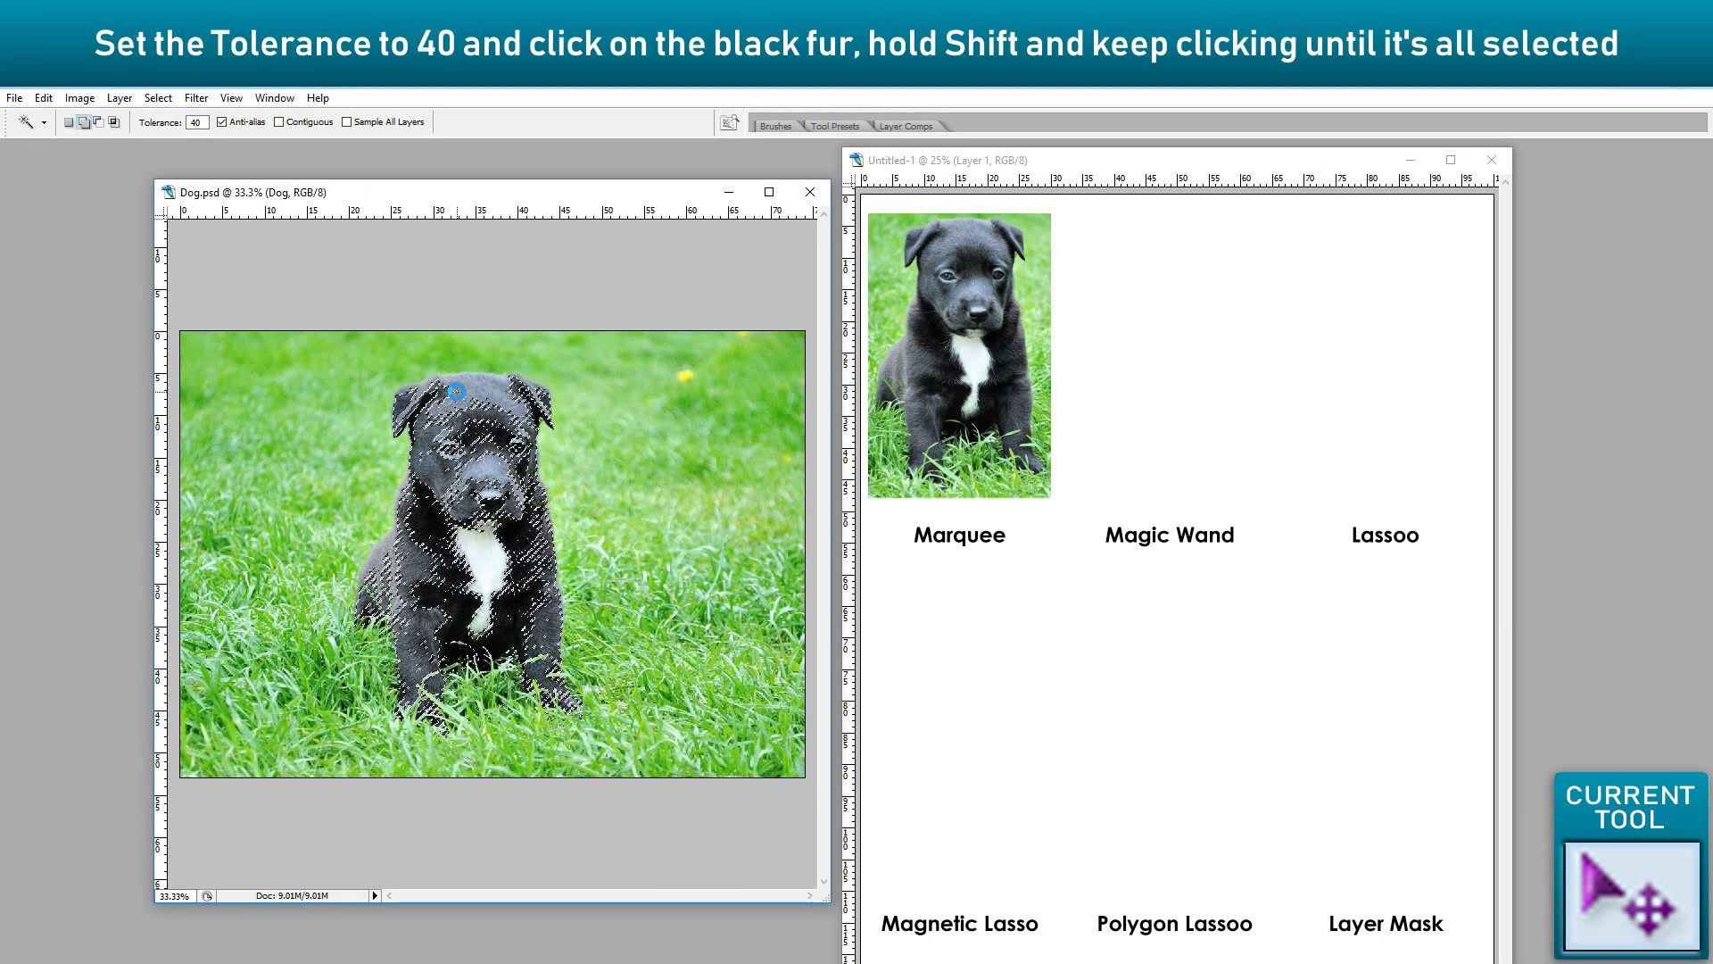
left_click(482, 420, "shift")
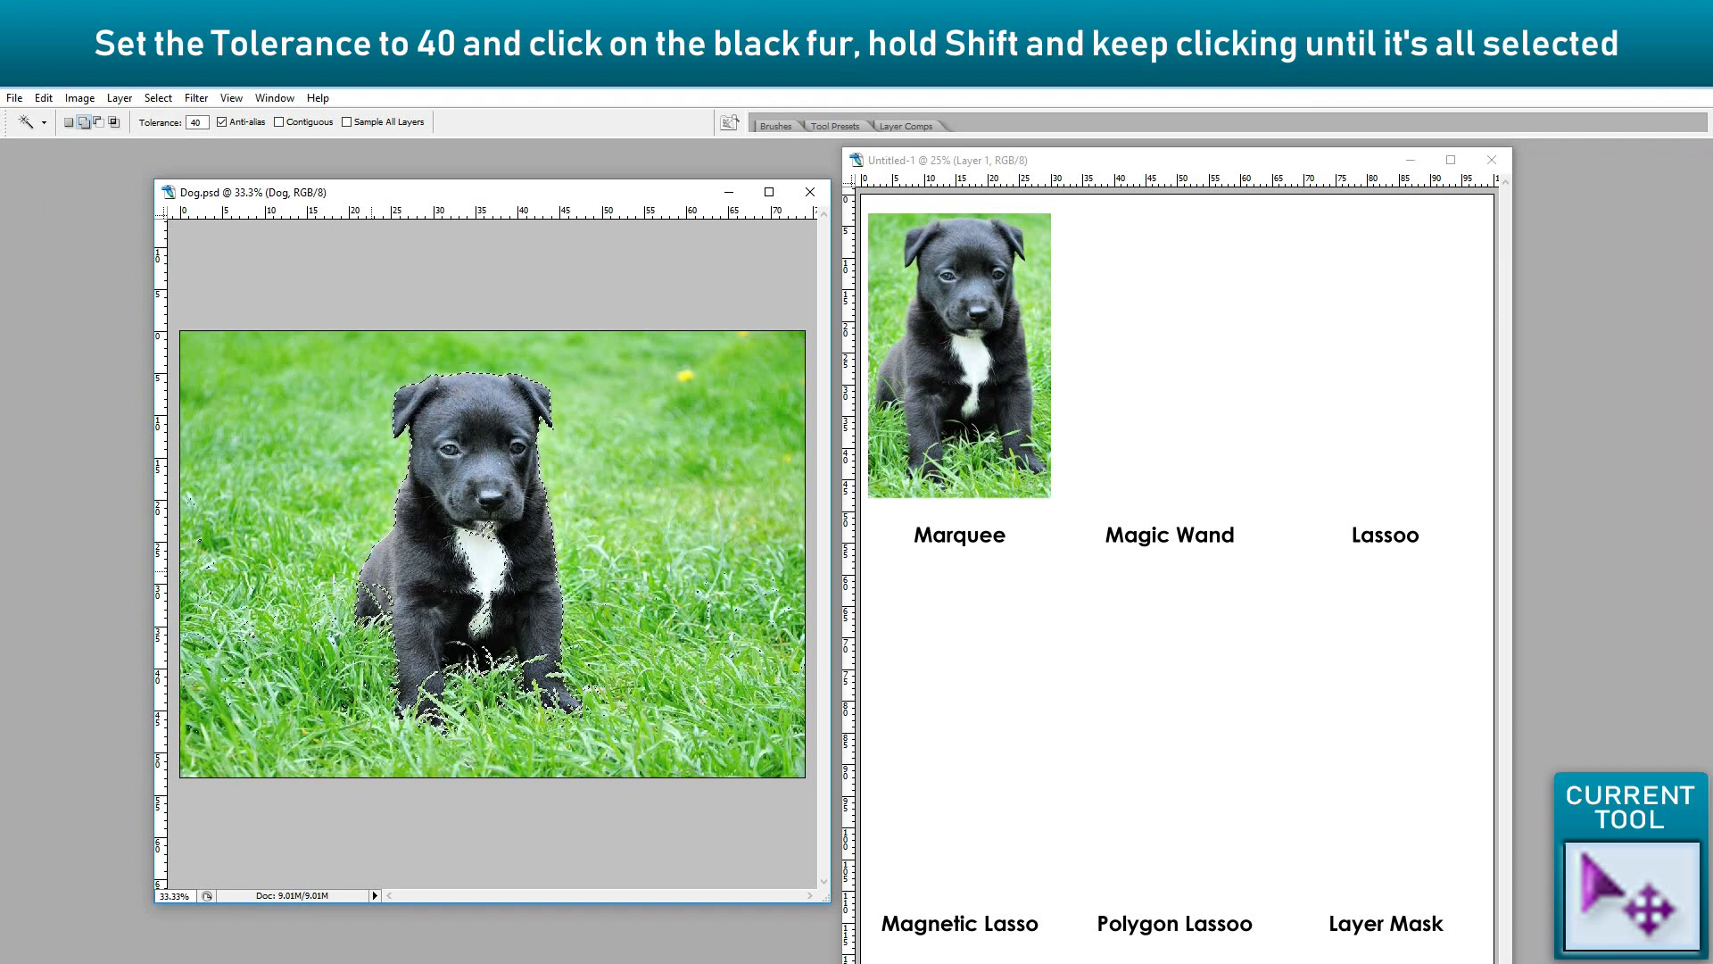
left_click(279, 122)
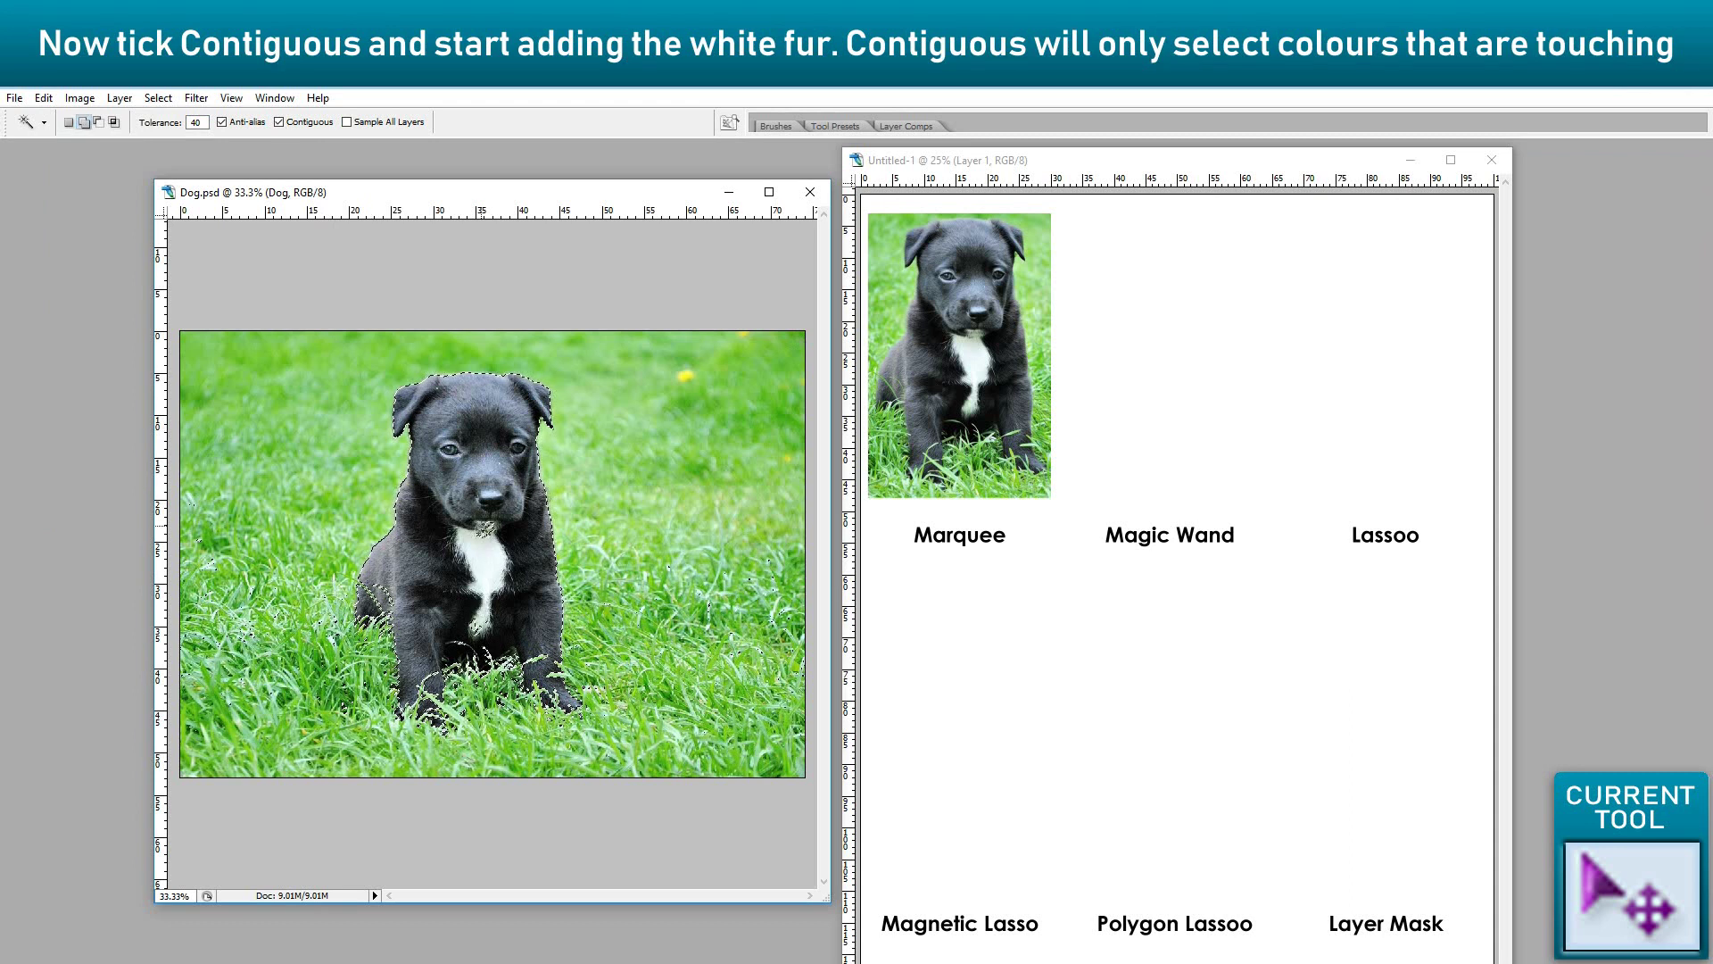
left_click(482, 534, "shift")
key("Tab")
Drag the colour-selected fur onto Untitled-1 above the Magic Wand label, then deselect Dog.psd
left_click(42, 188)
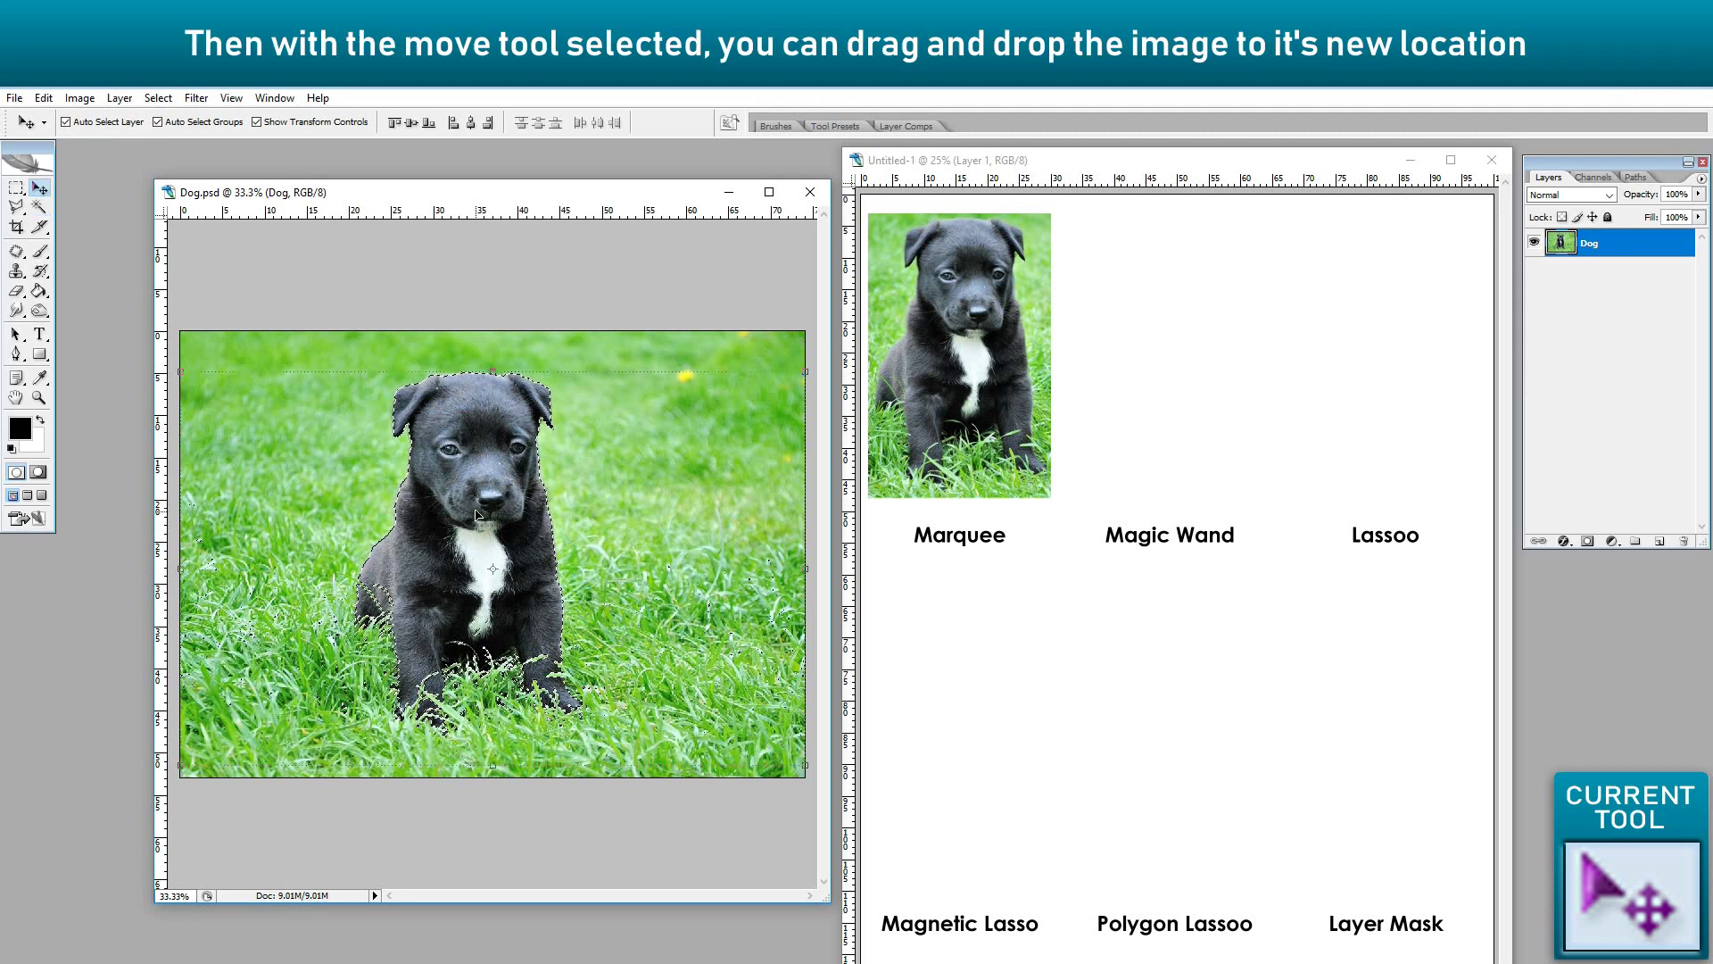
mouse_move(491, 535)
left_mouse_down()
mouse_move(1195, 432)
mouse_move(1167, 328)
left_mouse_up()
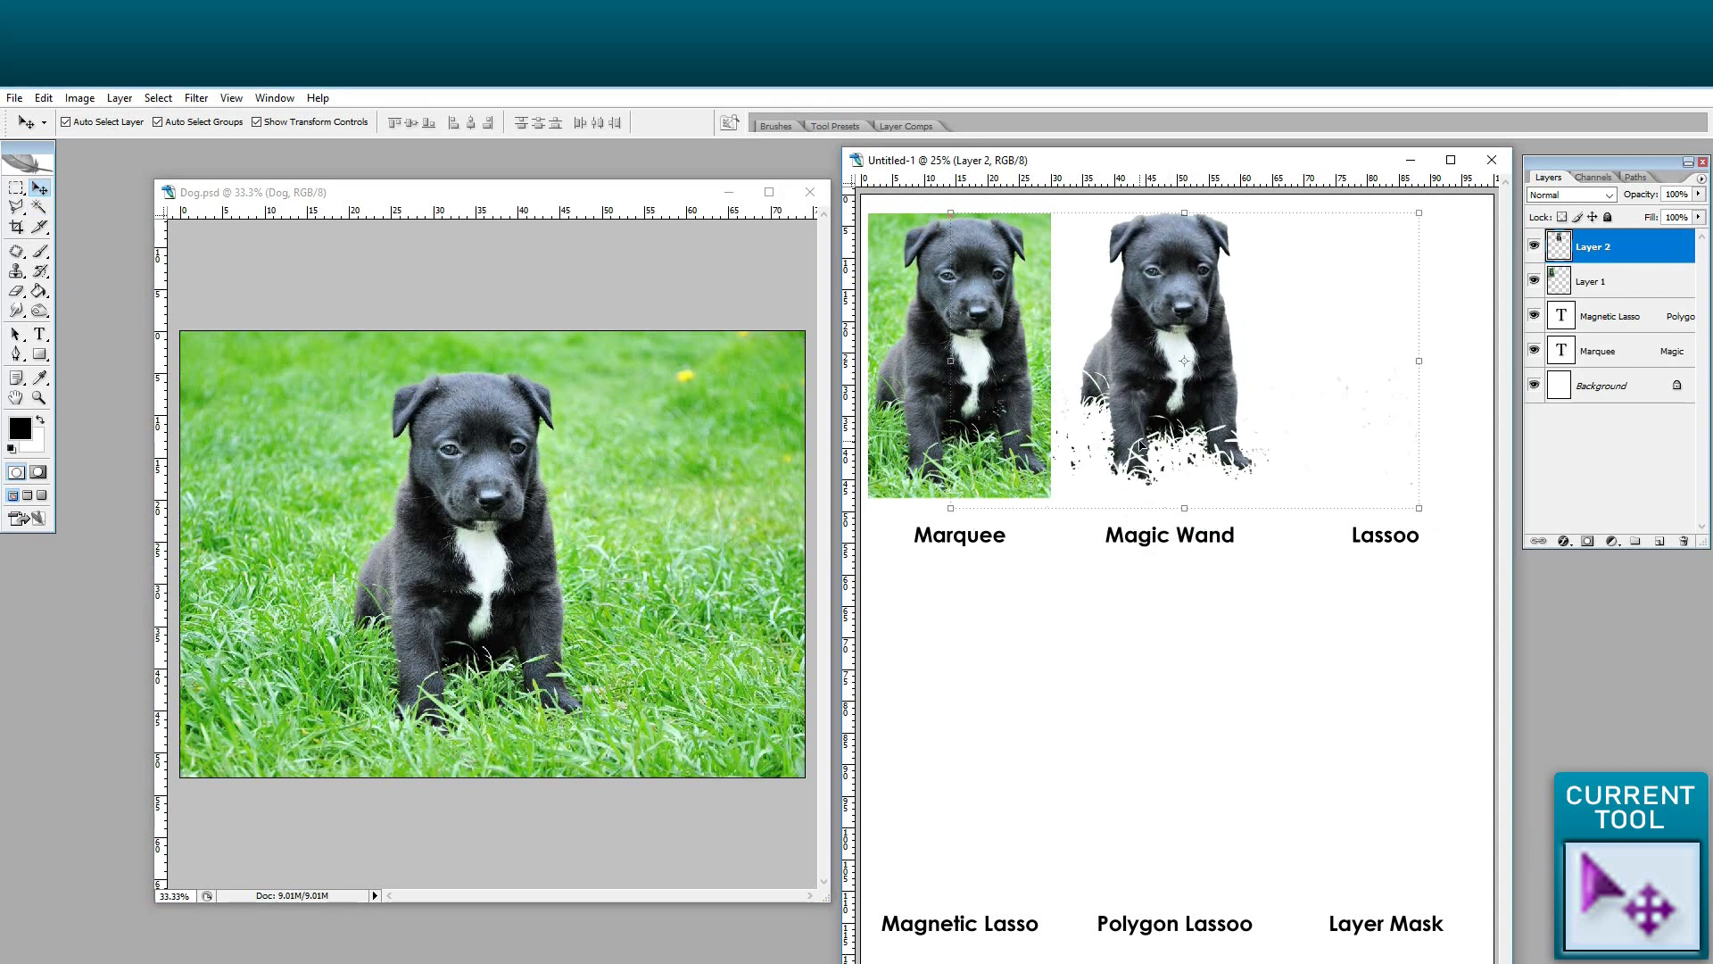
left_click(1141, 650)
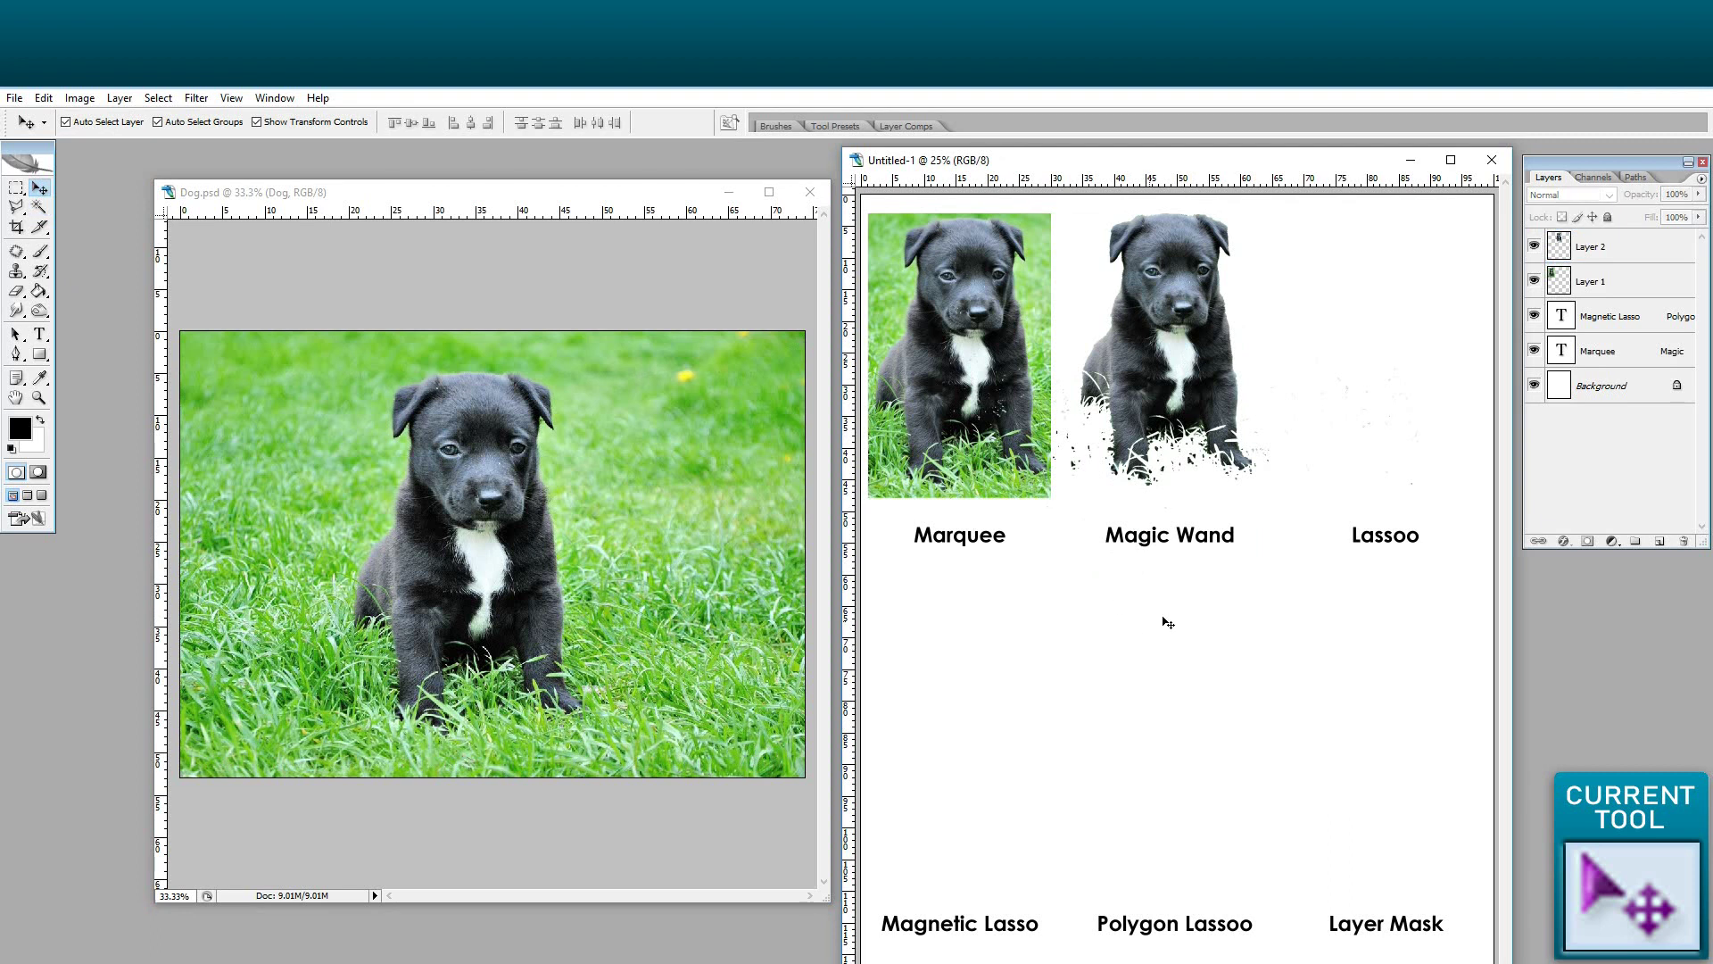
left_click(450, 496)
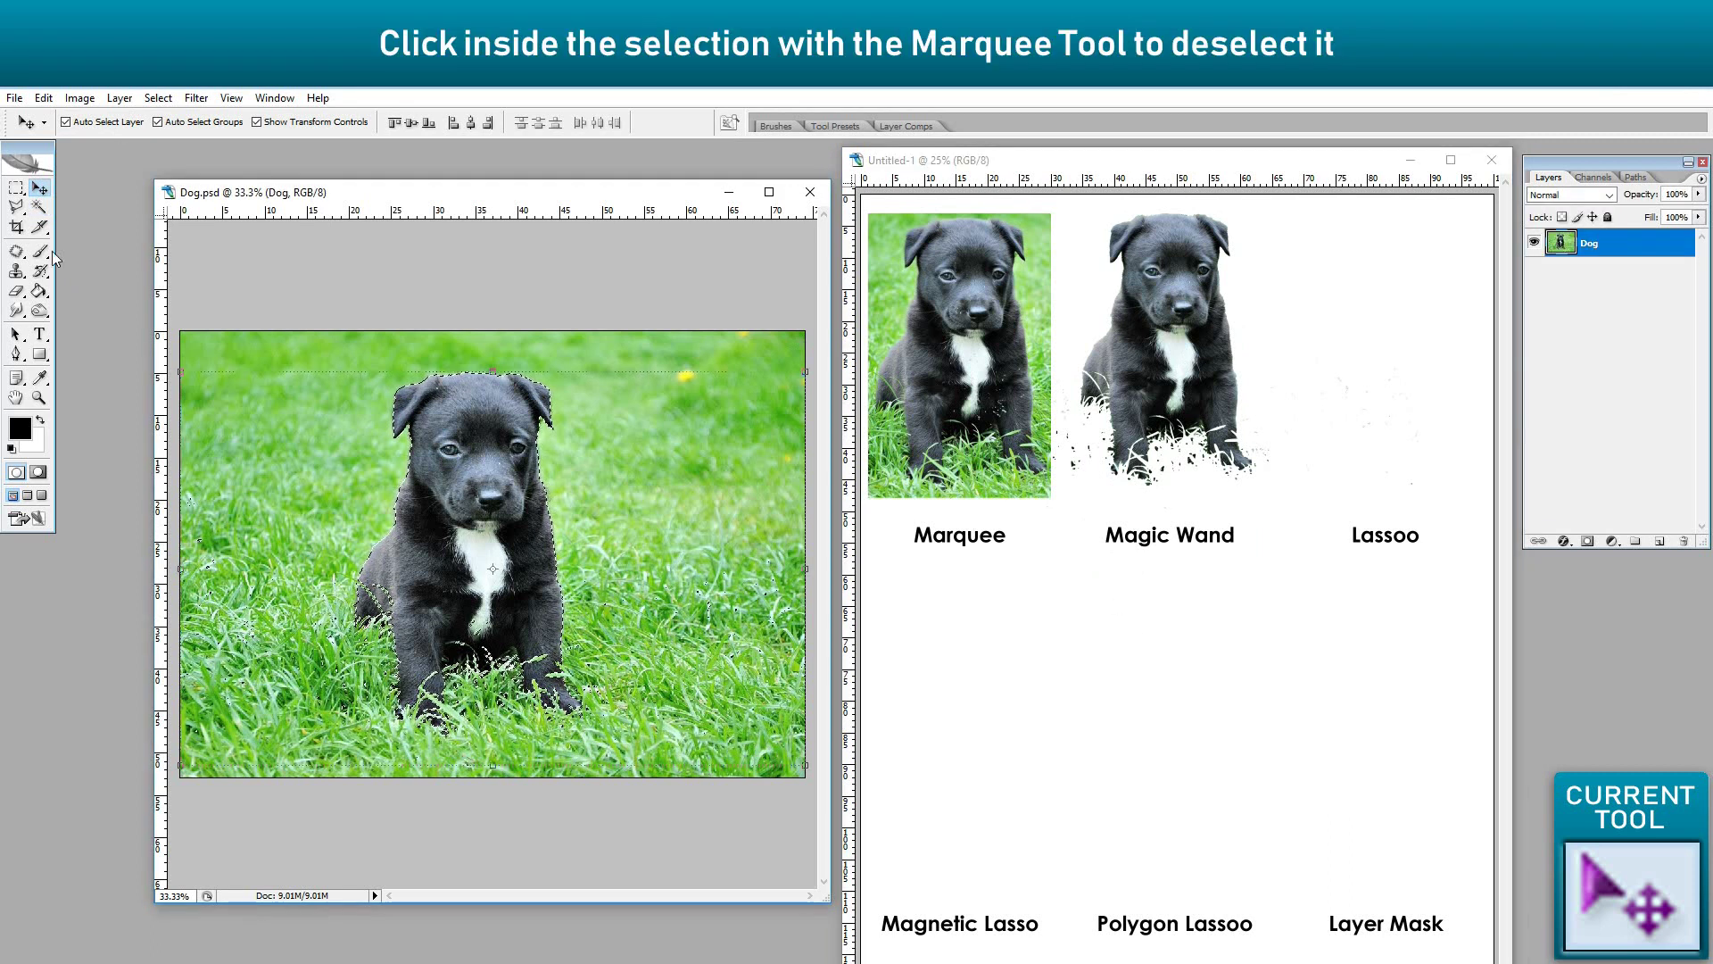
left_click(16, 187)
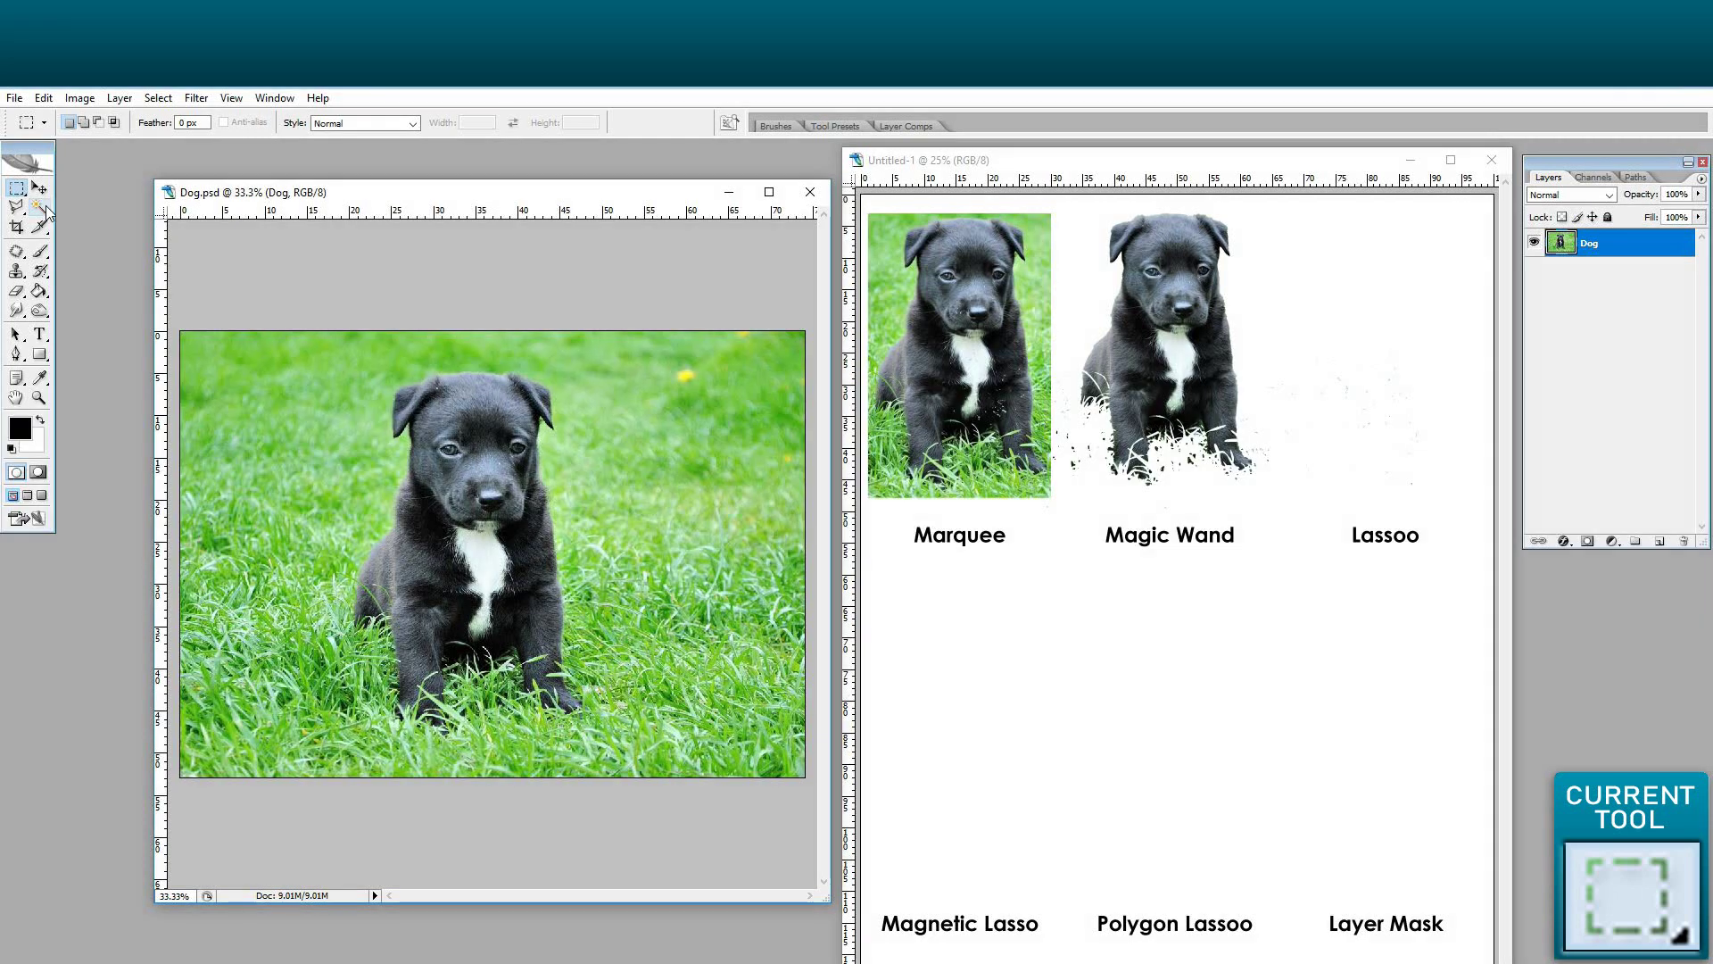
Trace a freehand Lasso outline up the puppy's left side and over its head to the right ear
left_click(18, 207)
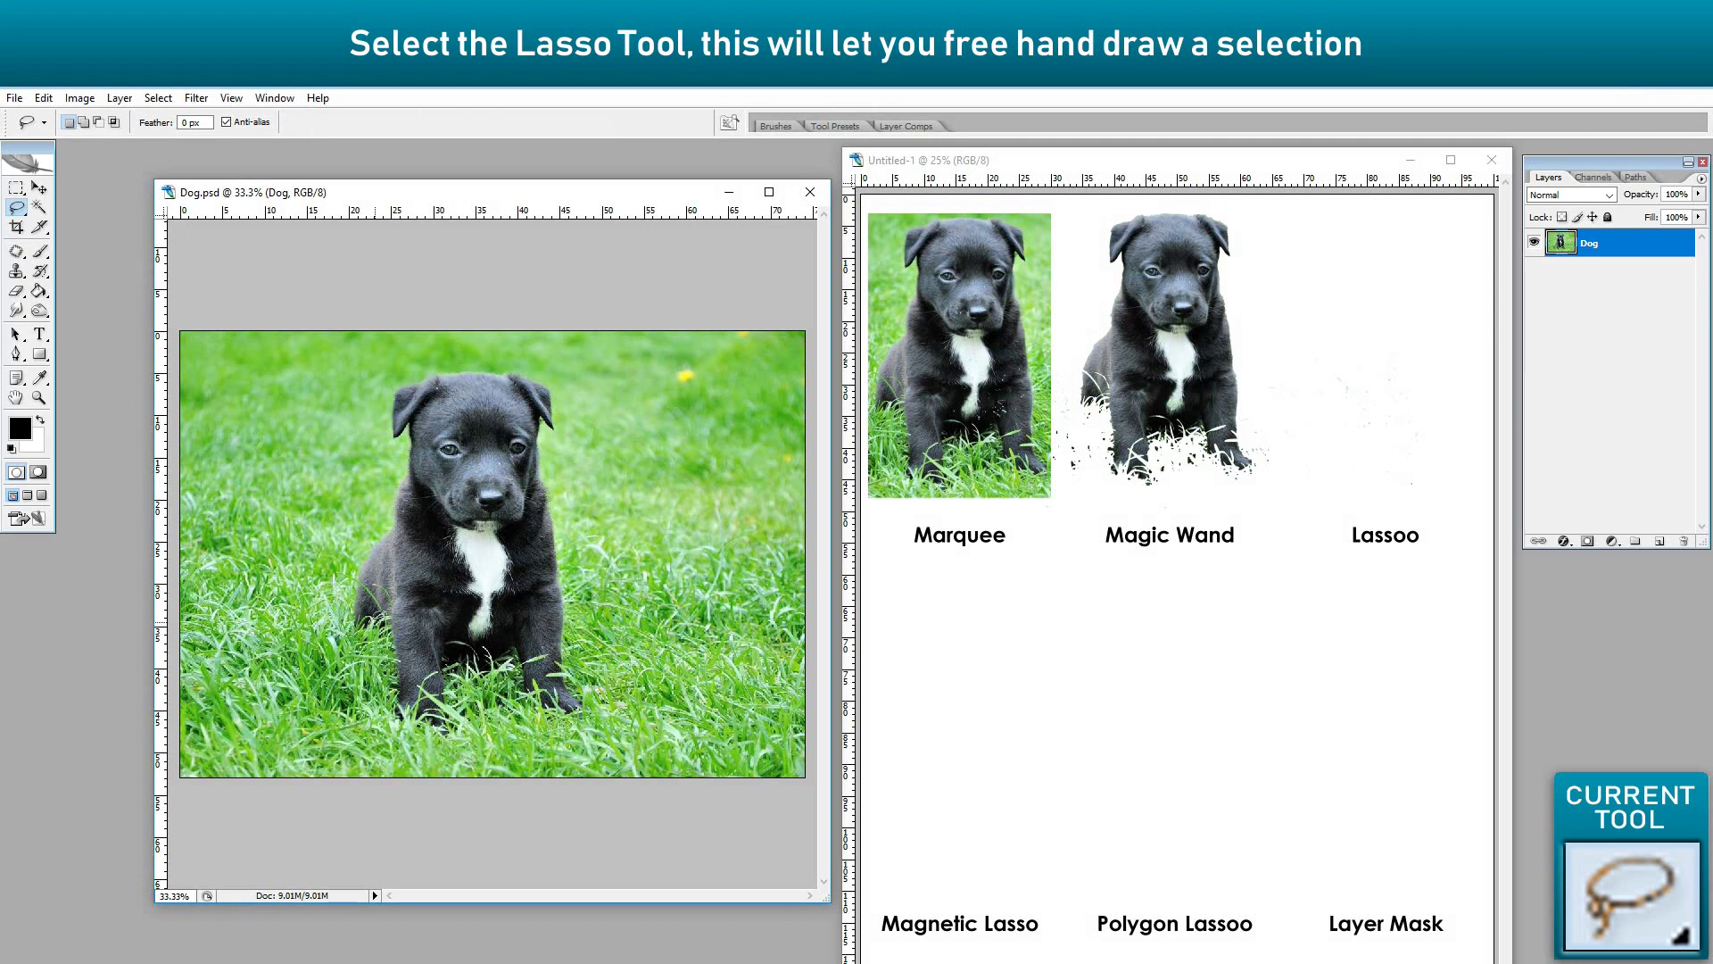
mouse_move(360, 620)
left_mouse_down()
mouse_move(401, 516)
mouse_move(415, 427)
mouse_move(395, 433)
mouse_move(402, 390)
mouse_move(433, 369)
left_mouse_up()
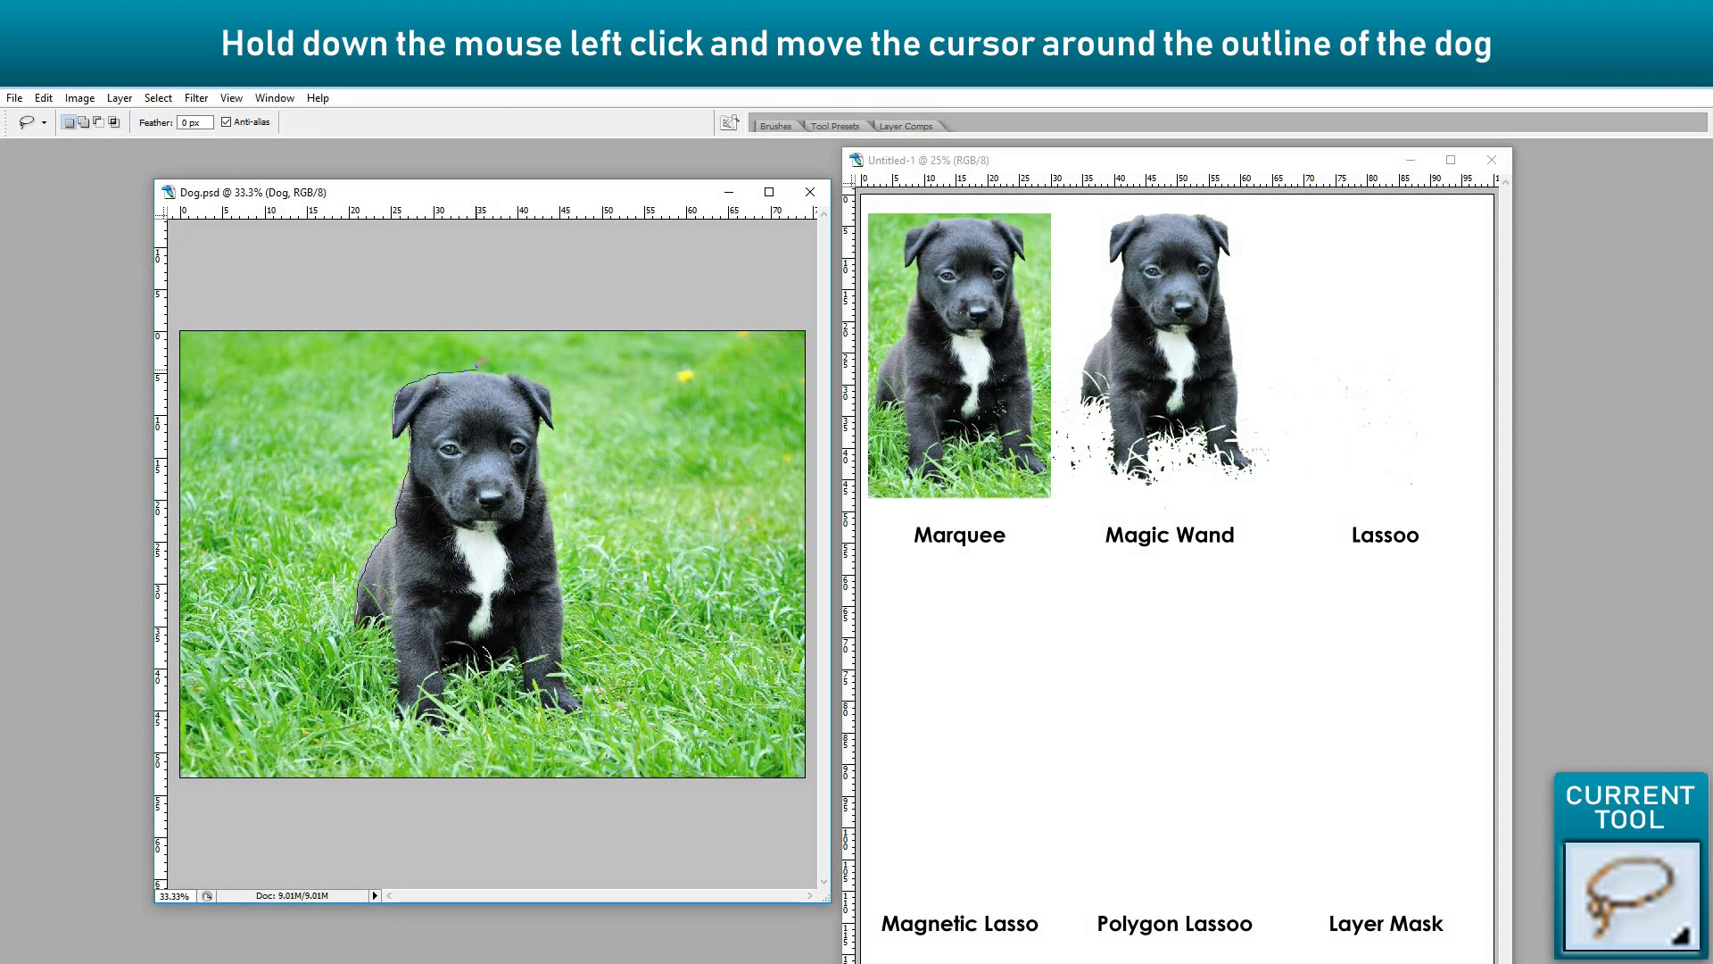
mouse_move(501, 370)
left_mouse_down()
mouse_move(546, 383)
mouse_move(557, 412)
mouse_move(541, 427)
mouse_move(567, 671)
mouse_move(596, 699)
mouse_move(546, 710)
mouse_move(502, 662)
mouse_move(448, 663)
mouse_move(447, 727)
mouse_move(399, 715)
mouse_move(393, 619)
mouse_move(364, 604)
mouse_move(397, 495)
left_mouse_up()
key("Tab")
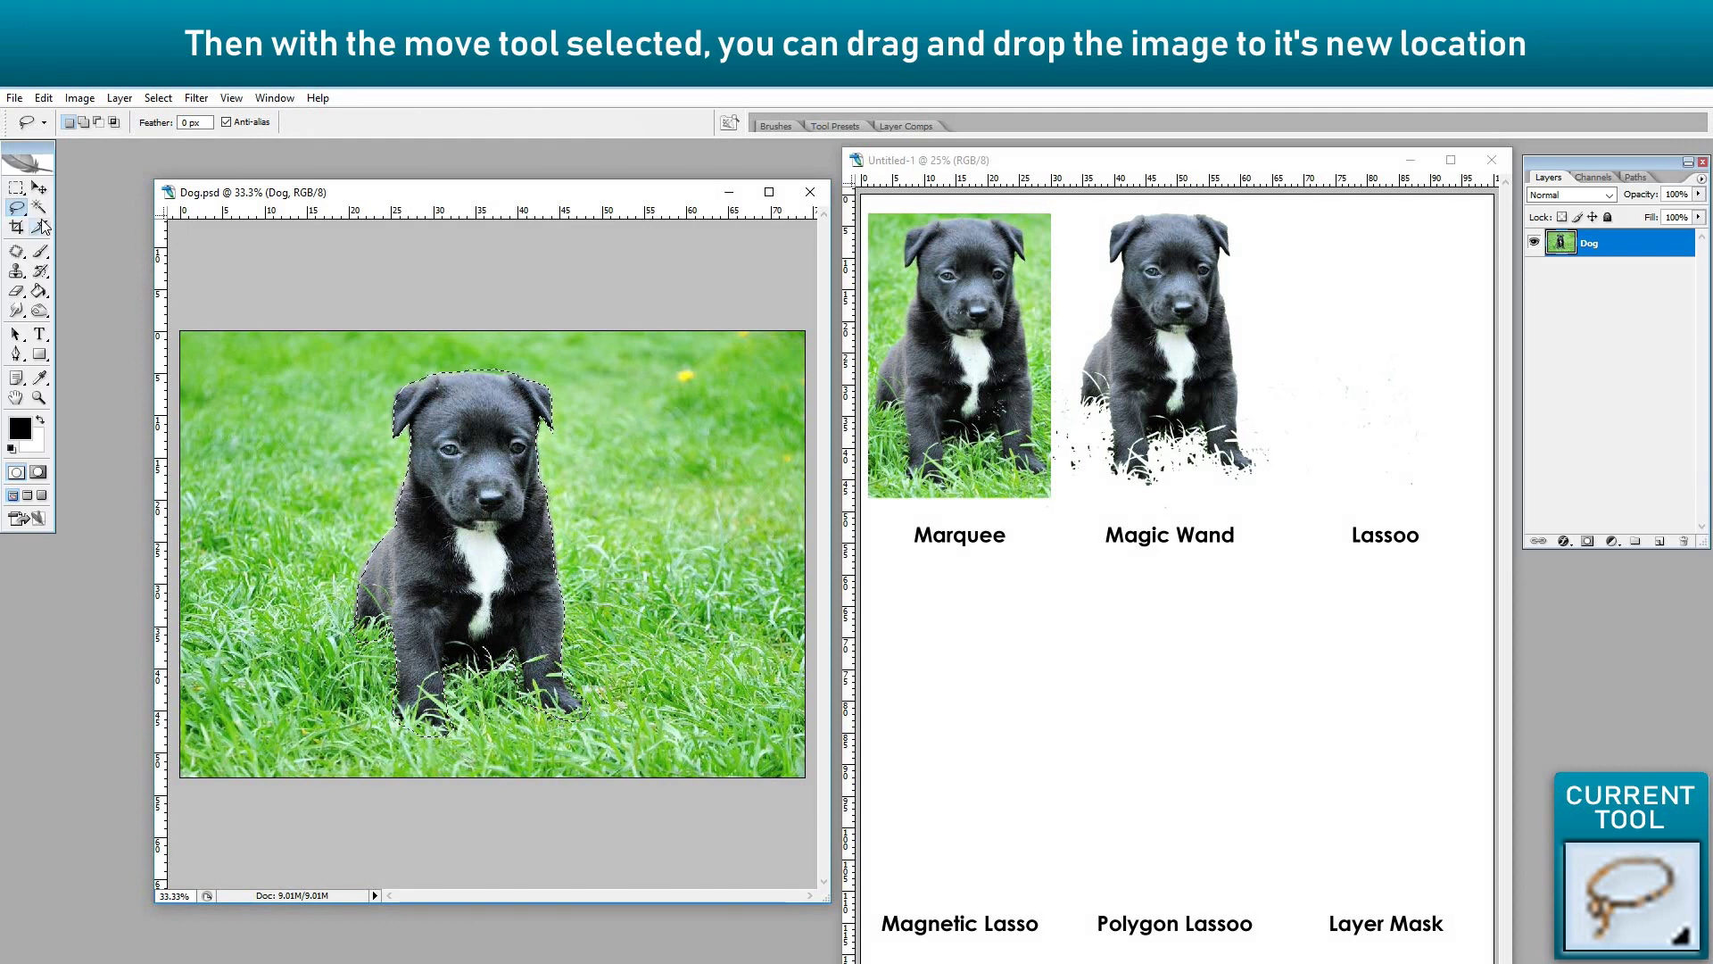
Move the lasso-traced puppy onto Untitled-1 above the Lassoo label and deselect Dog.psd
key("v")
mouse_move(413, 492)
left_mouse_down()
mouse_move(838, 535)
mouse_move(1319, 400)
mouse_move(1346, 329)
left_mouse_up()
left_click(381, 490)
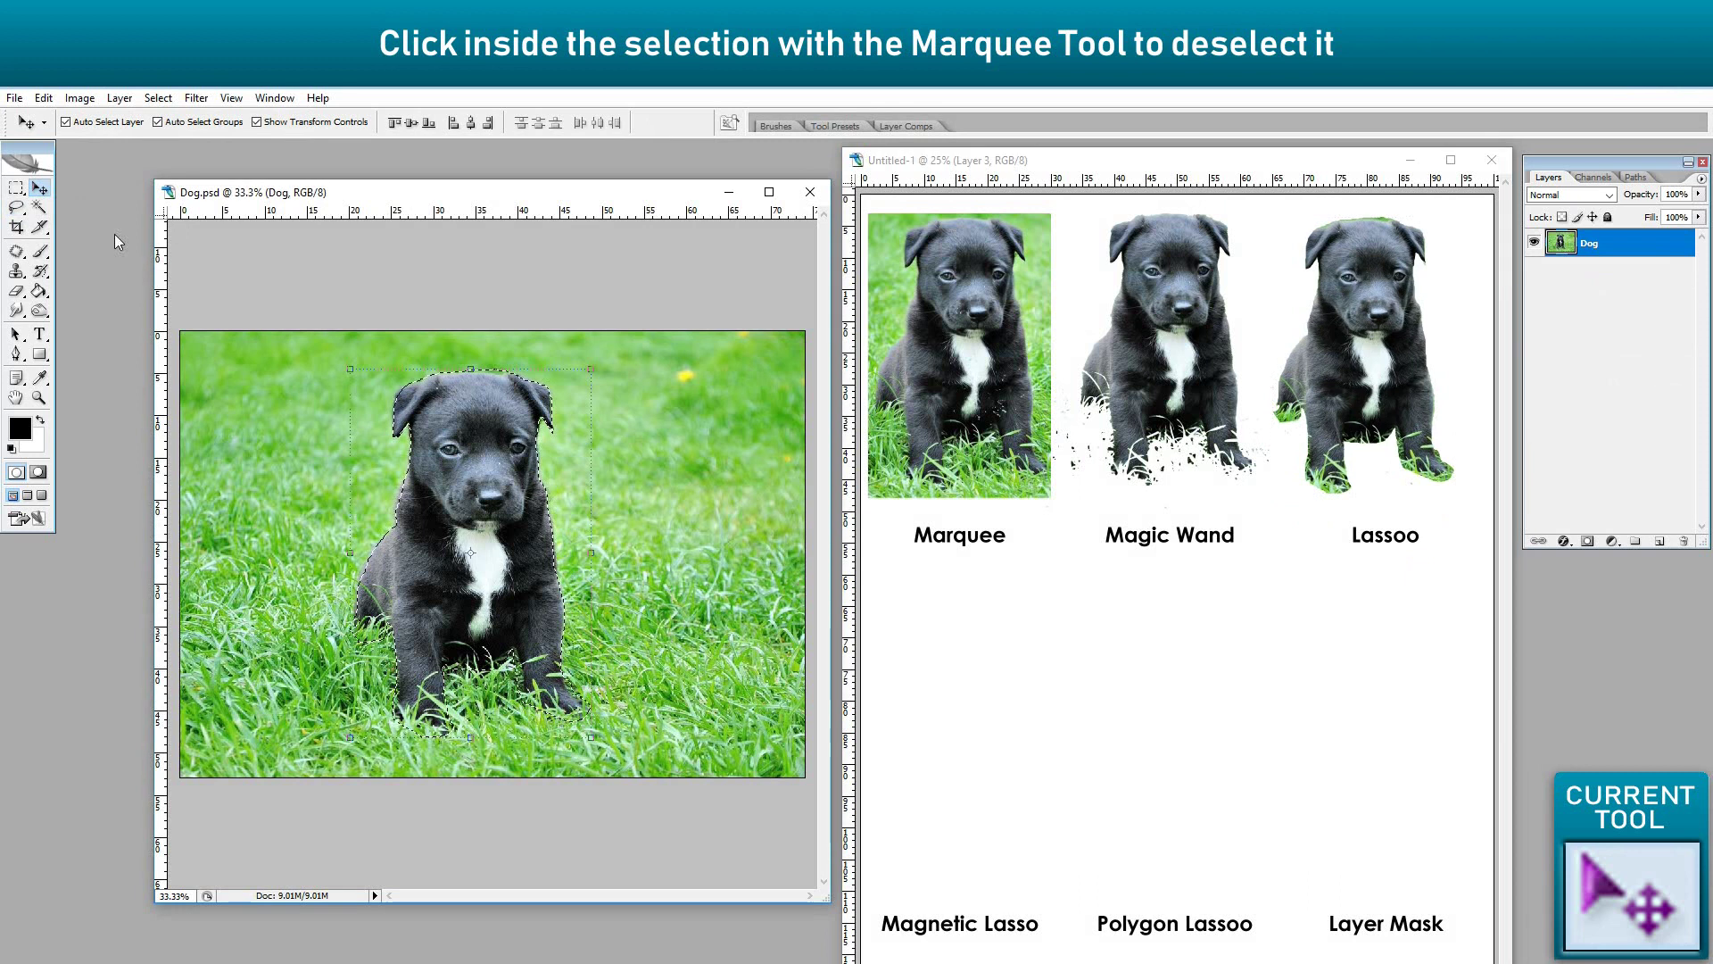
left_click(16, 188)
left_click(381, 489)
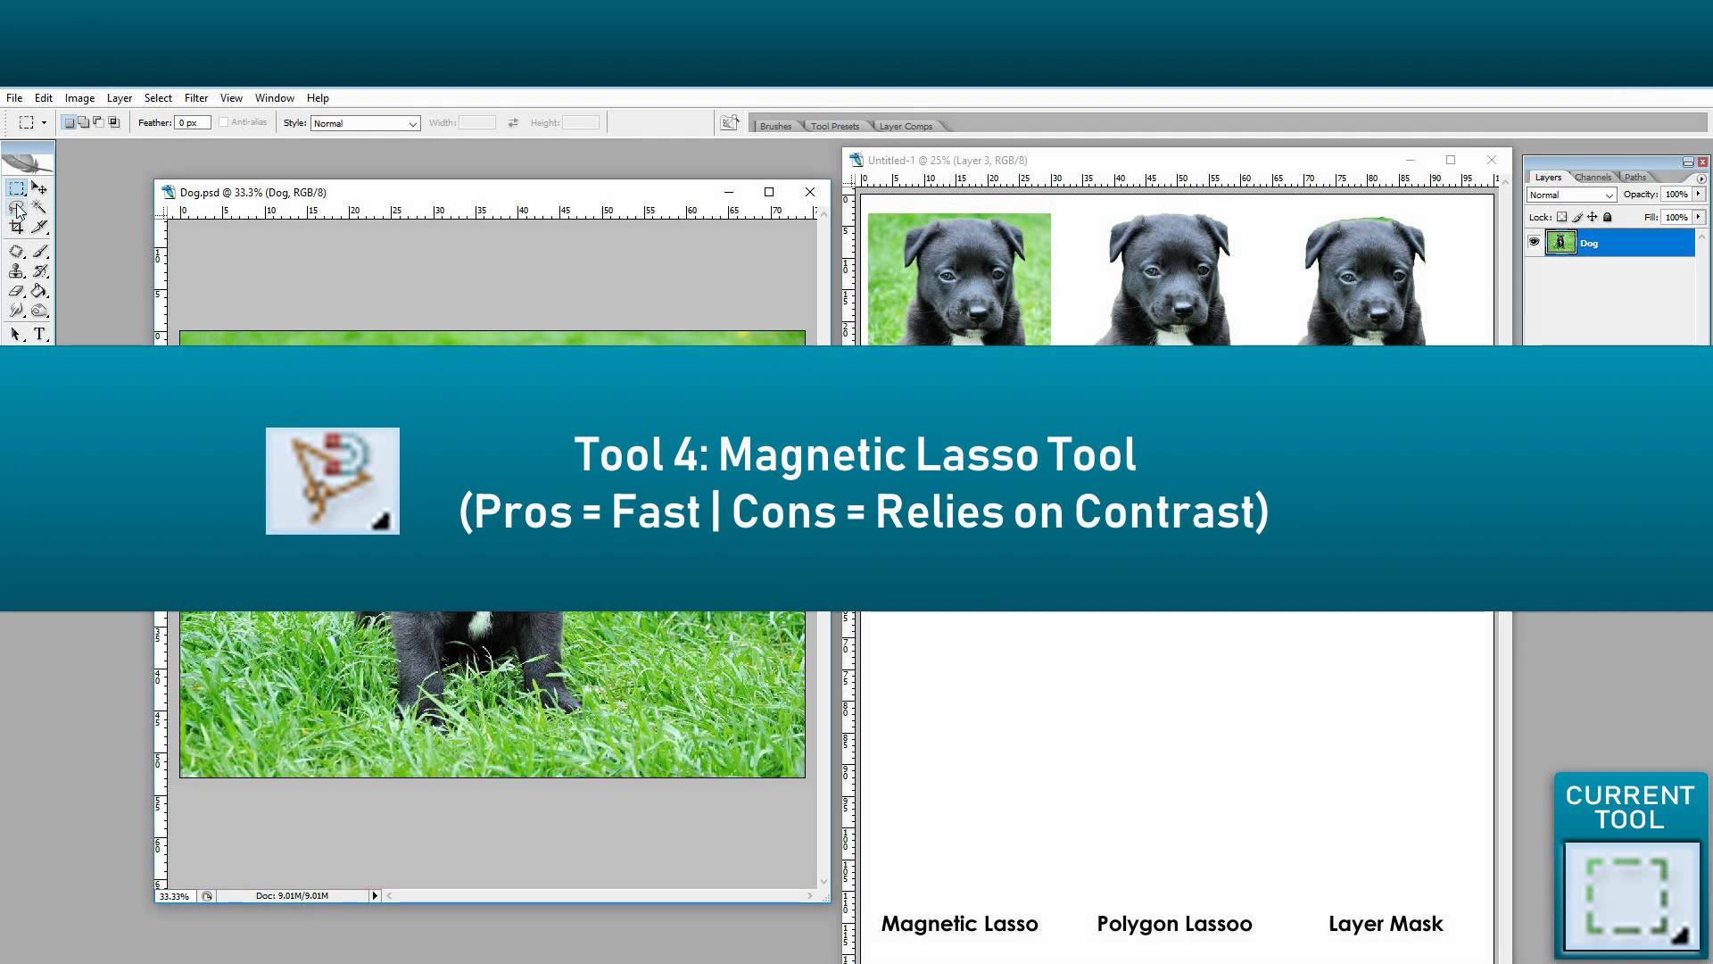
Switch to the Magnetic Lasso and anchor the outline at the puppy's left edge
left_click(18, 210)
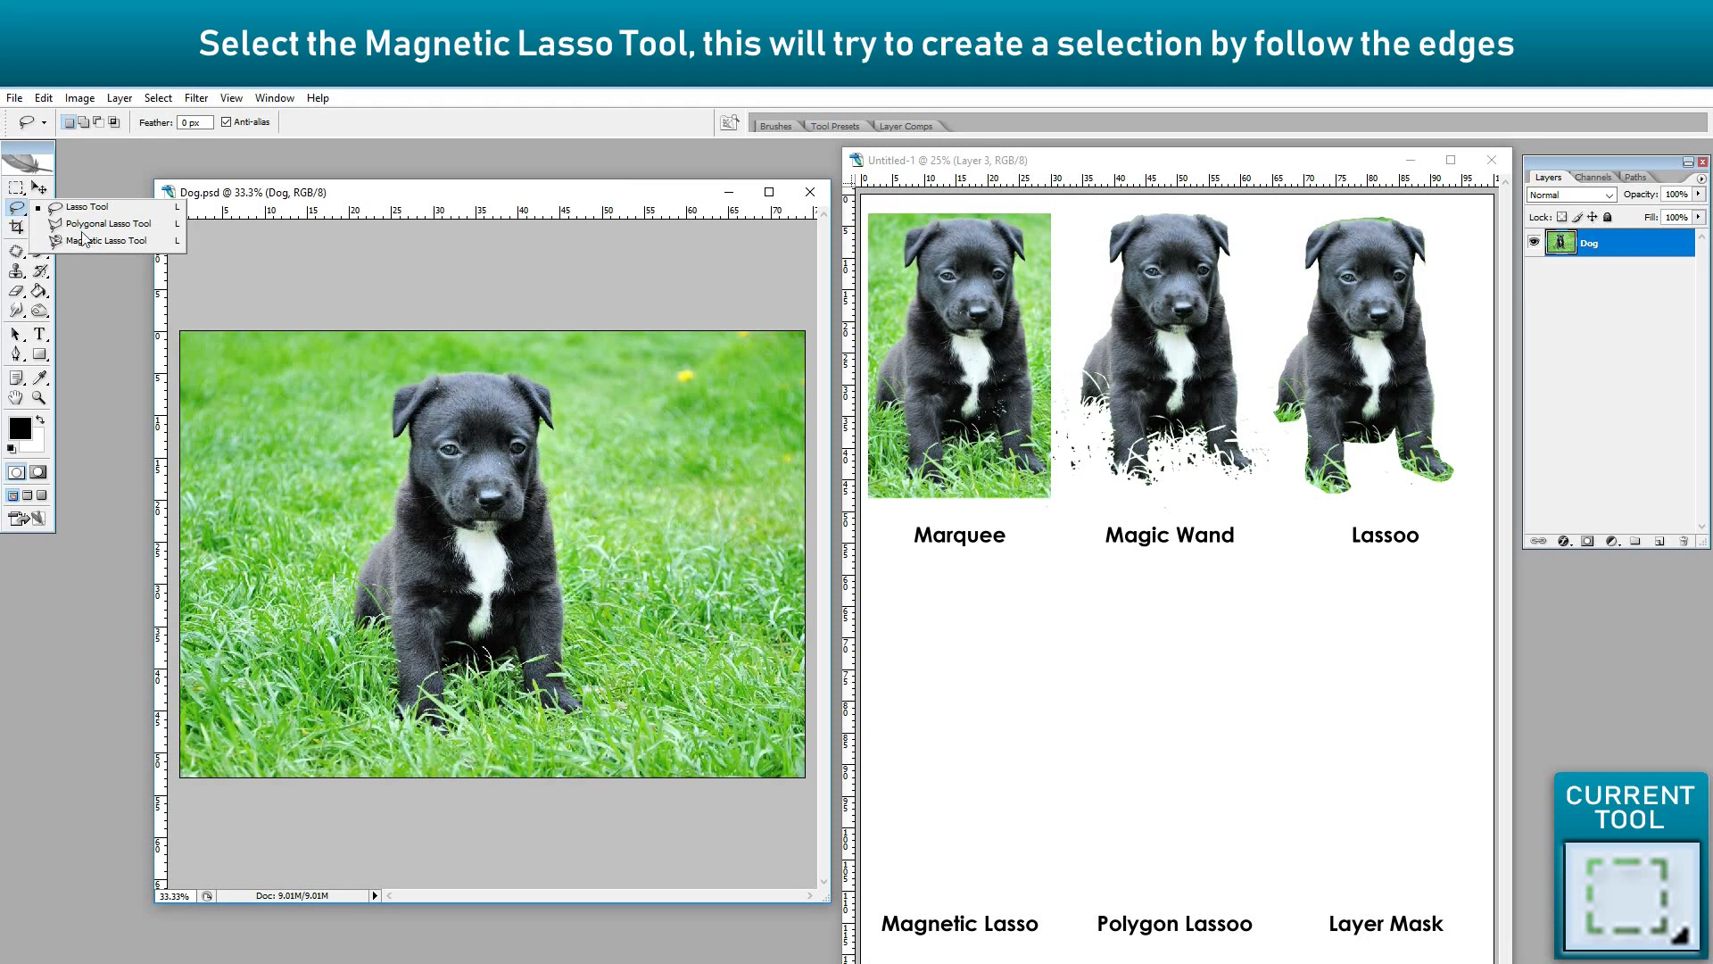
left_click(91, 240)
key("Tab")
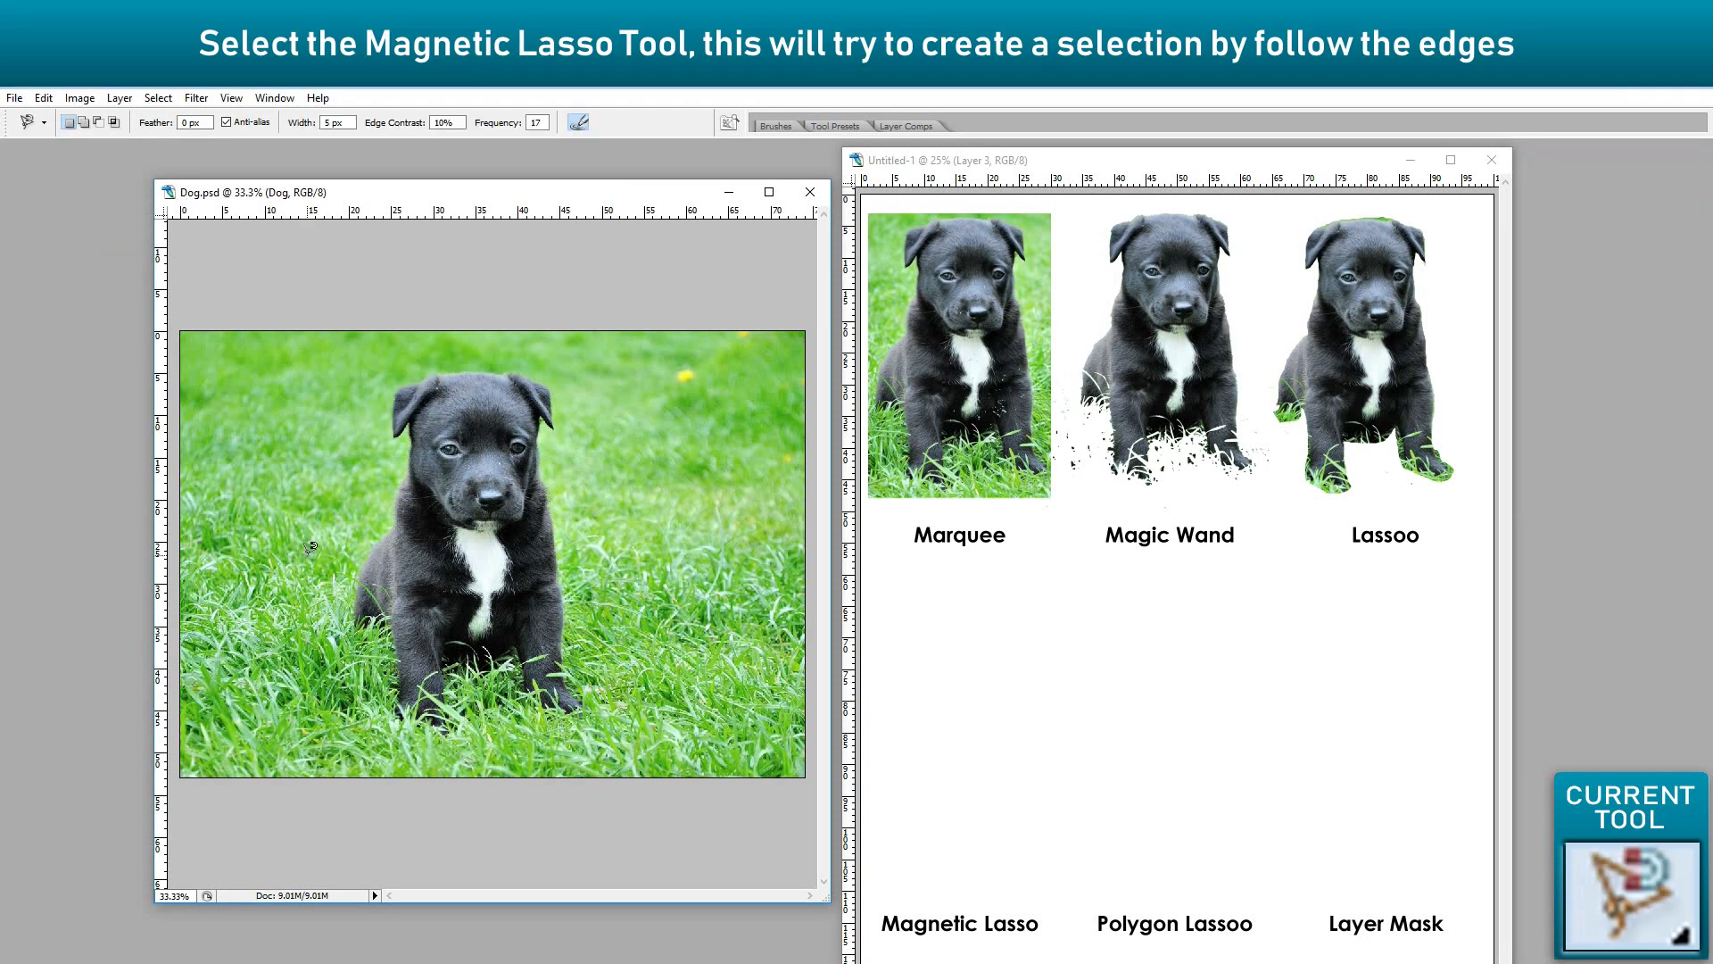
key("Tab")
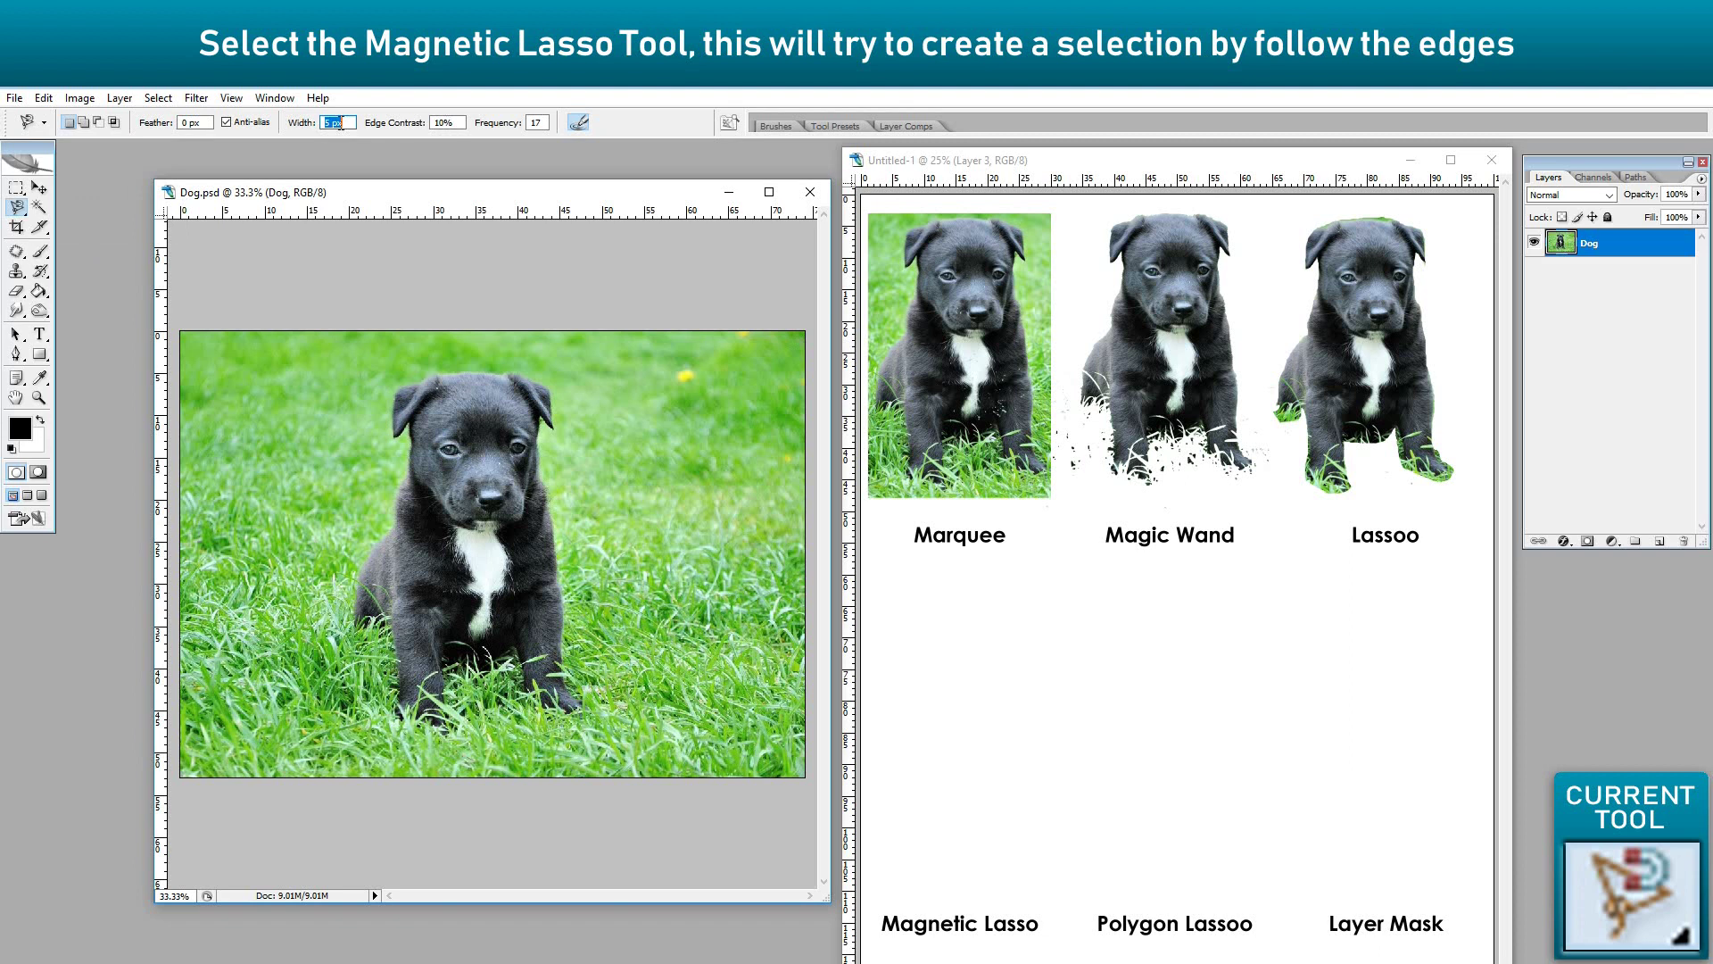
left_click(354, 630)
key("Tab")
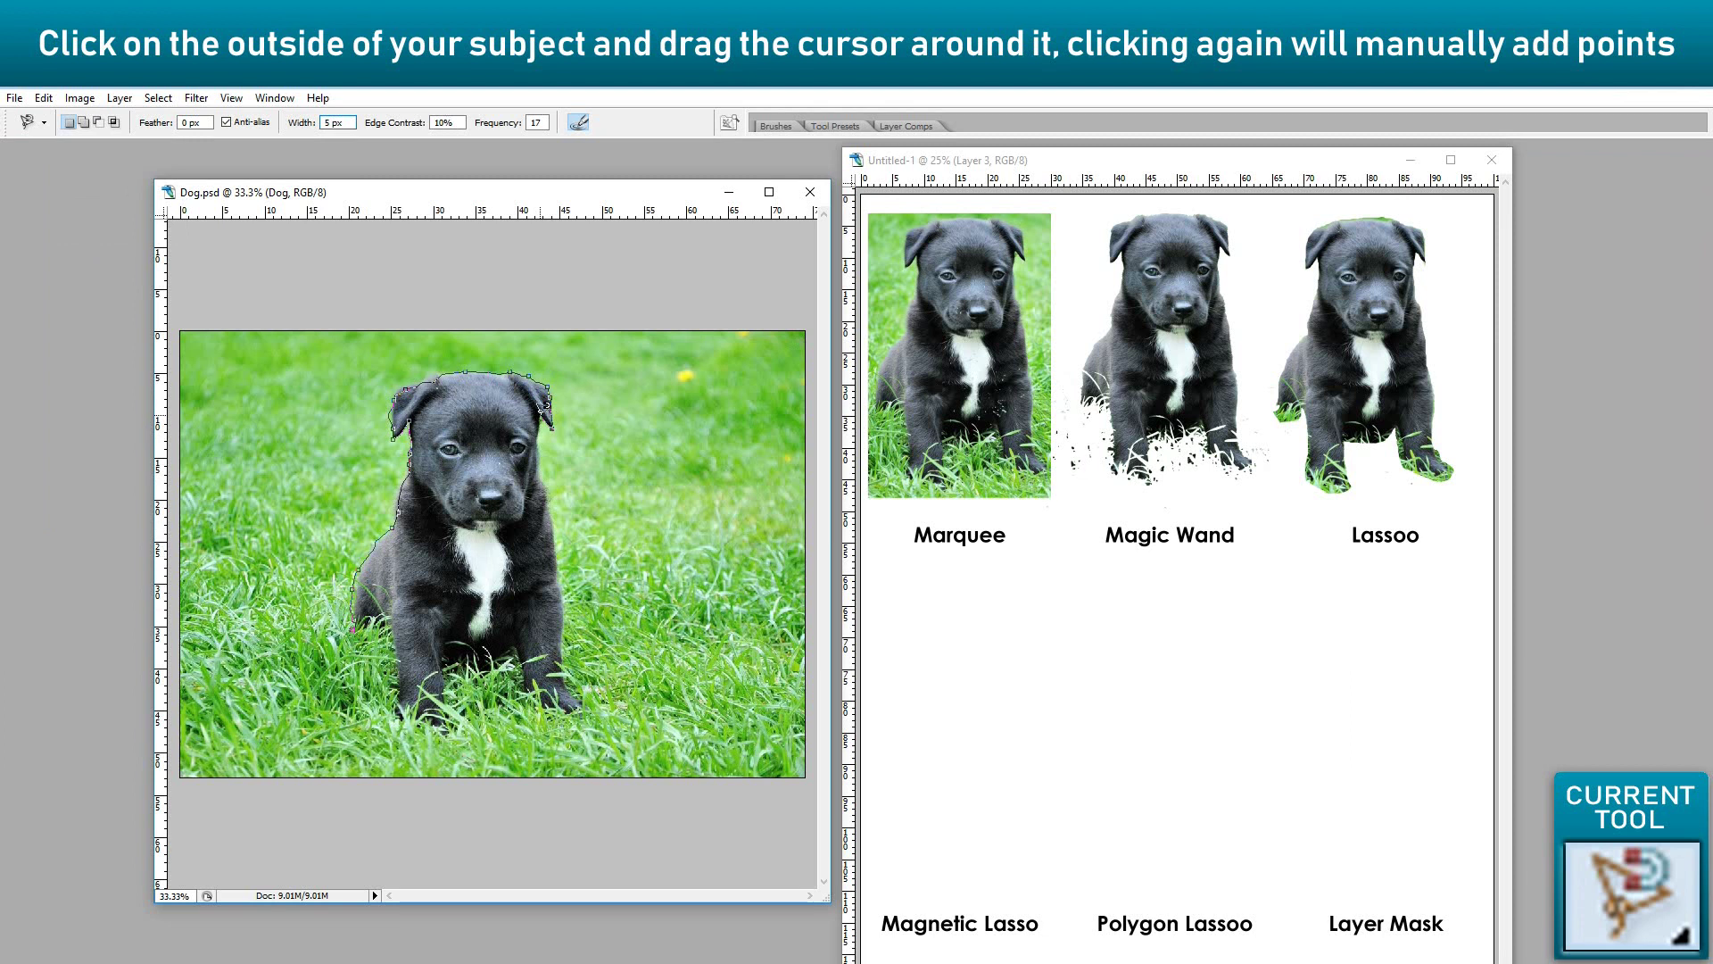
Trace the Magnetic Lasso down the right side and around the left front paw, closing the selection
mouse_move(546, 458)
left_mouse_down()
mouse_move(588, 694)
mouse_move(451, 660)
left_mouse_up()
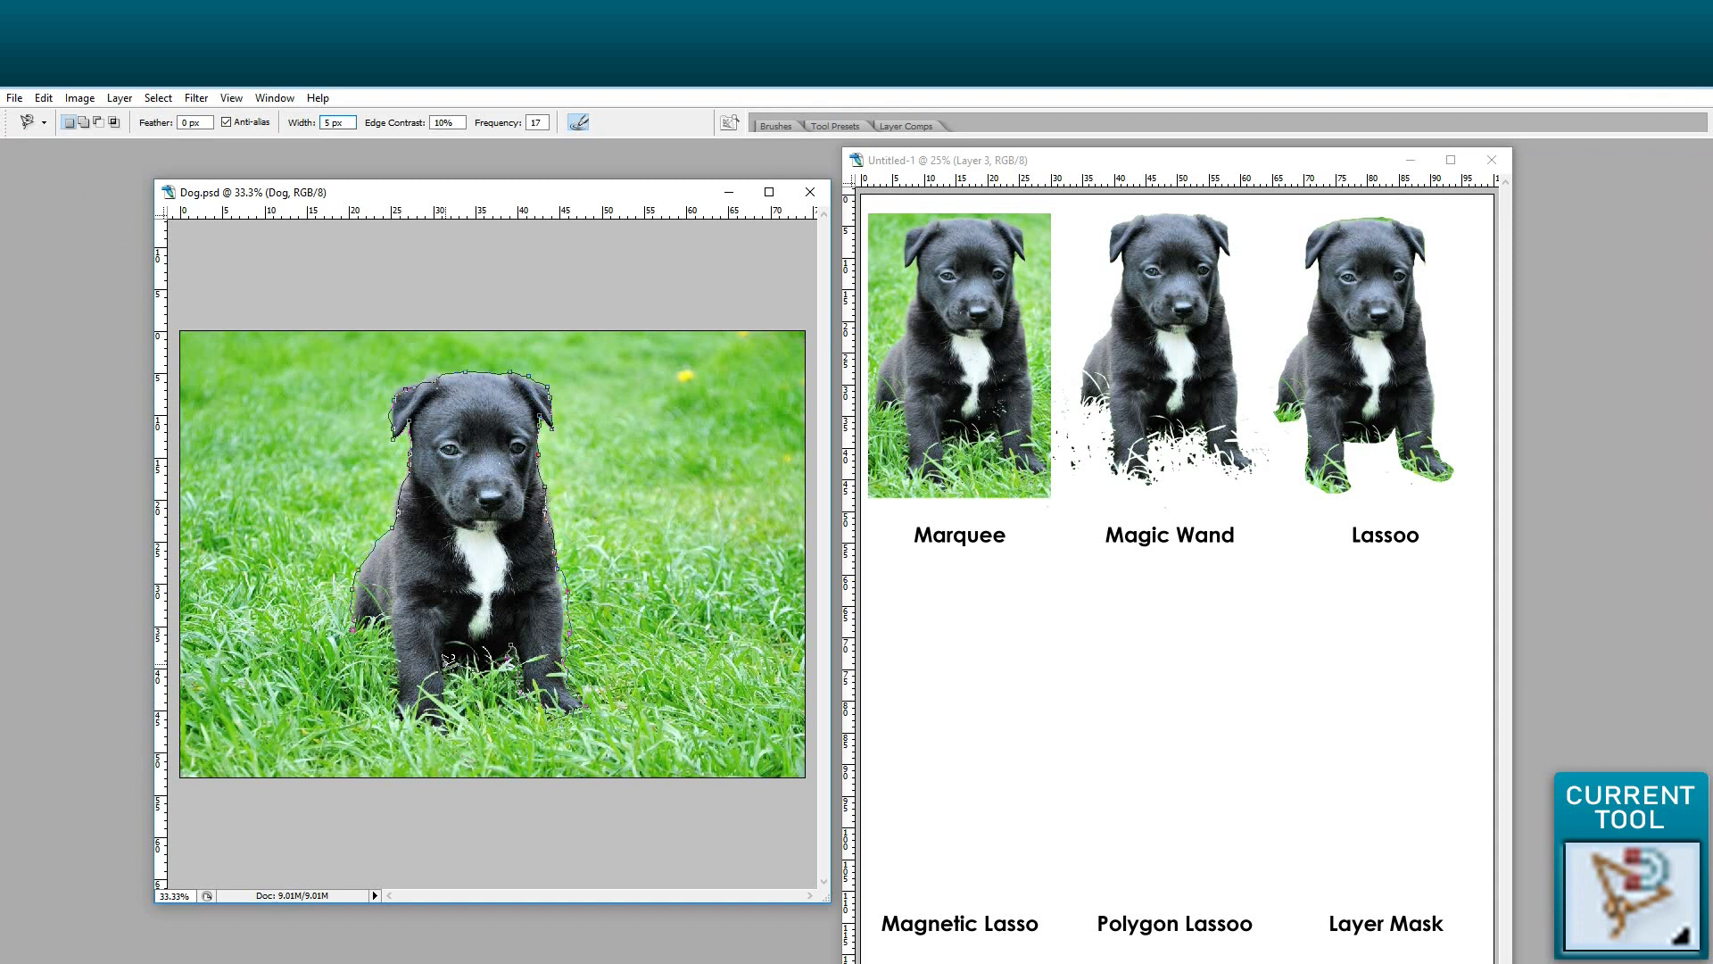
mouse_move(448, 660)
left_mouse_down()
mouse_move(402, 705)
mouse_move(398, 621)
mouse_move(365, 622)
left_mouse_up()
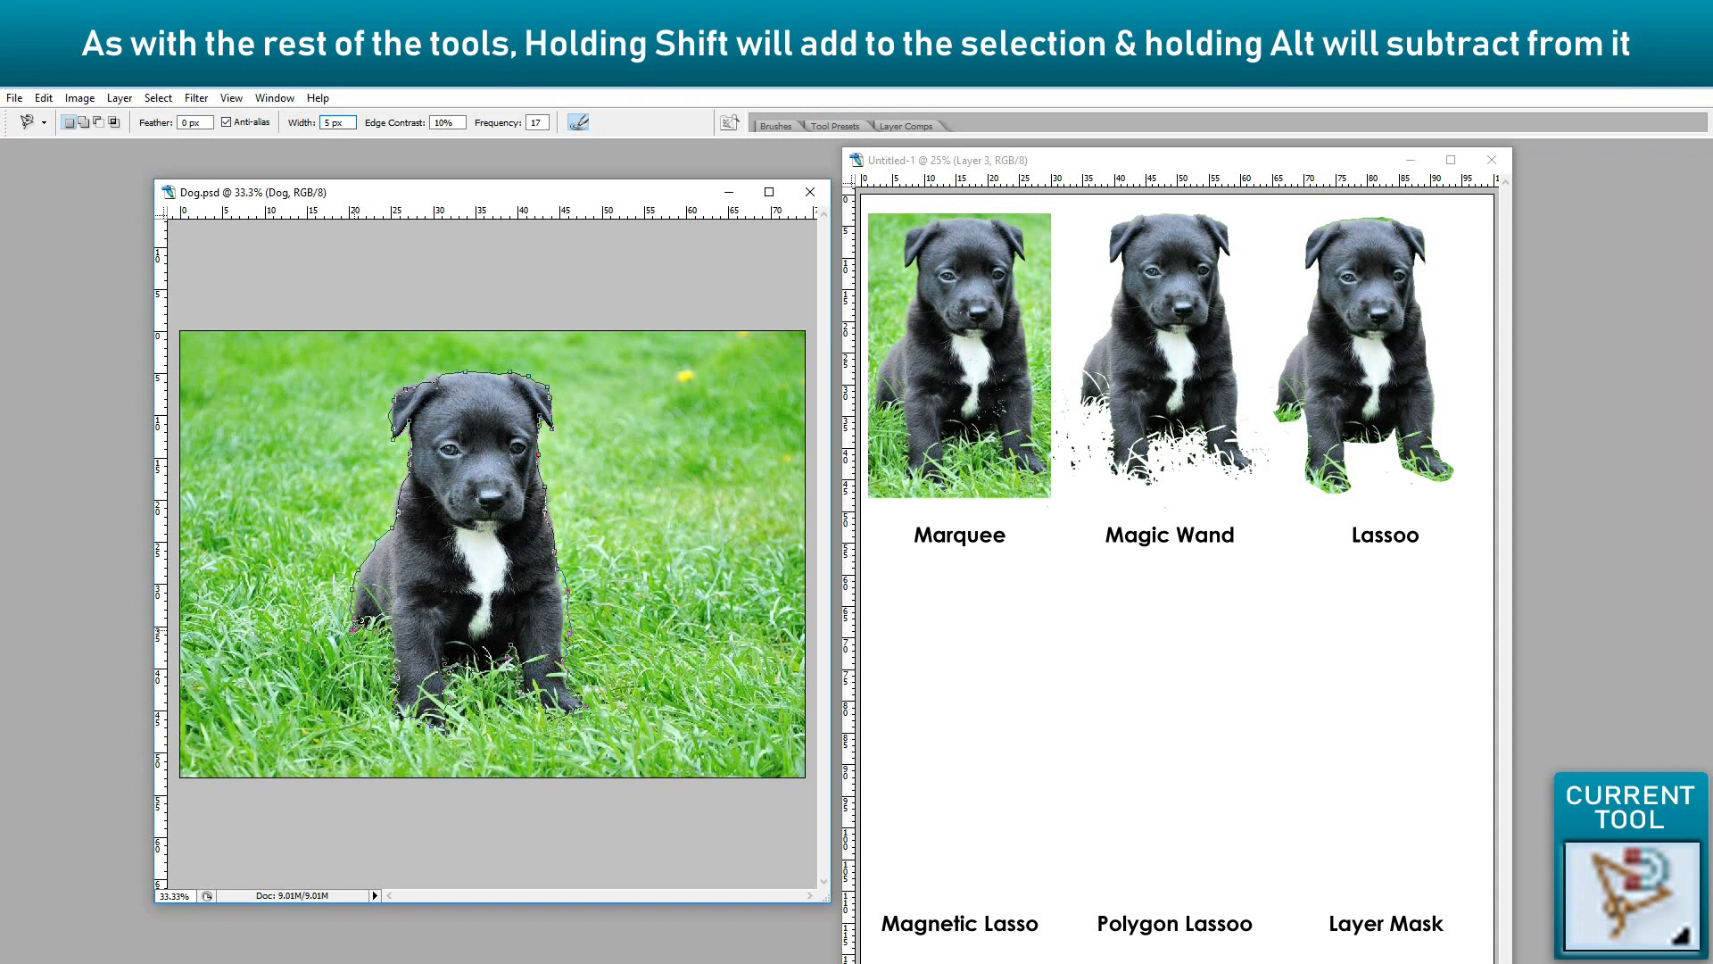
left_click(361, 621)
Shift-add an extra outline along the puppy's head, cancelling an attempted subtraction near the ear
key("shift")
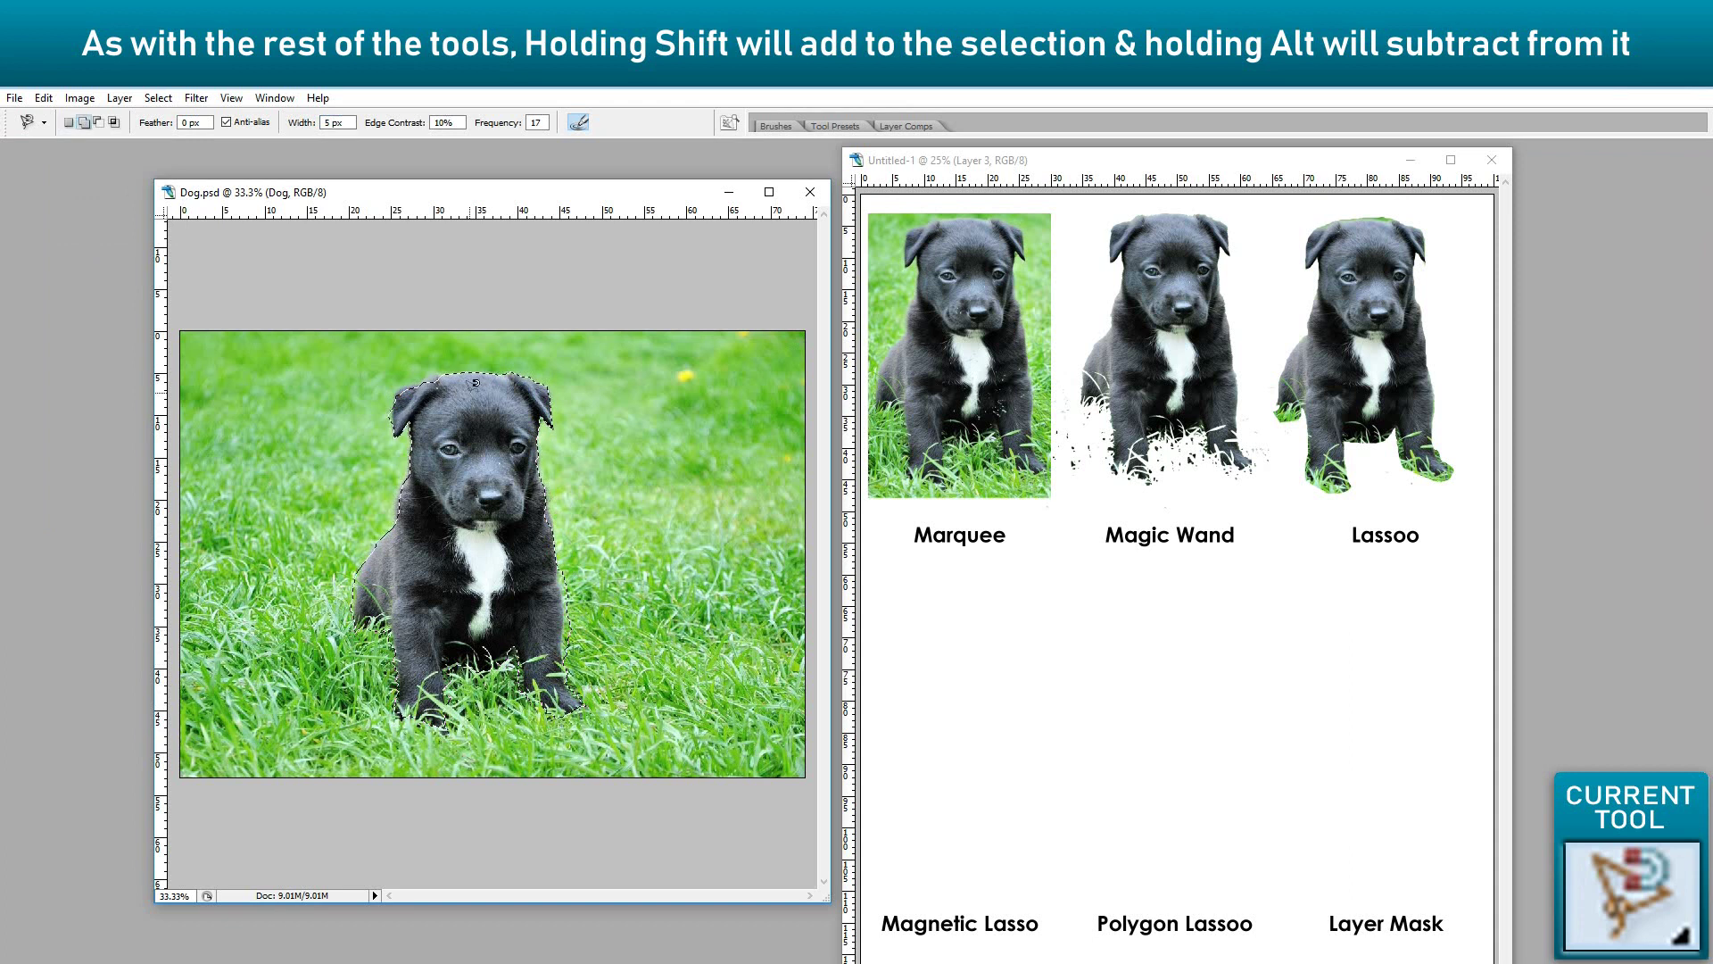
left_click(469, 386)
mouse_move(441, 366)
left_mouse_down()
mouse_move(404, 379)
mouse_move(482, 408)
left_mouse_up()
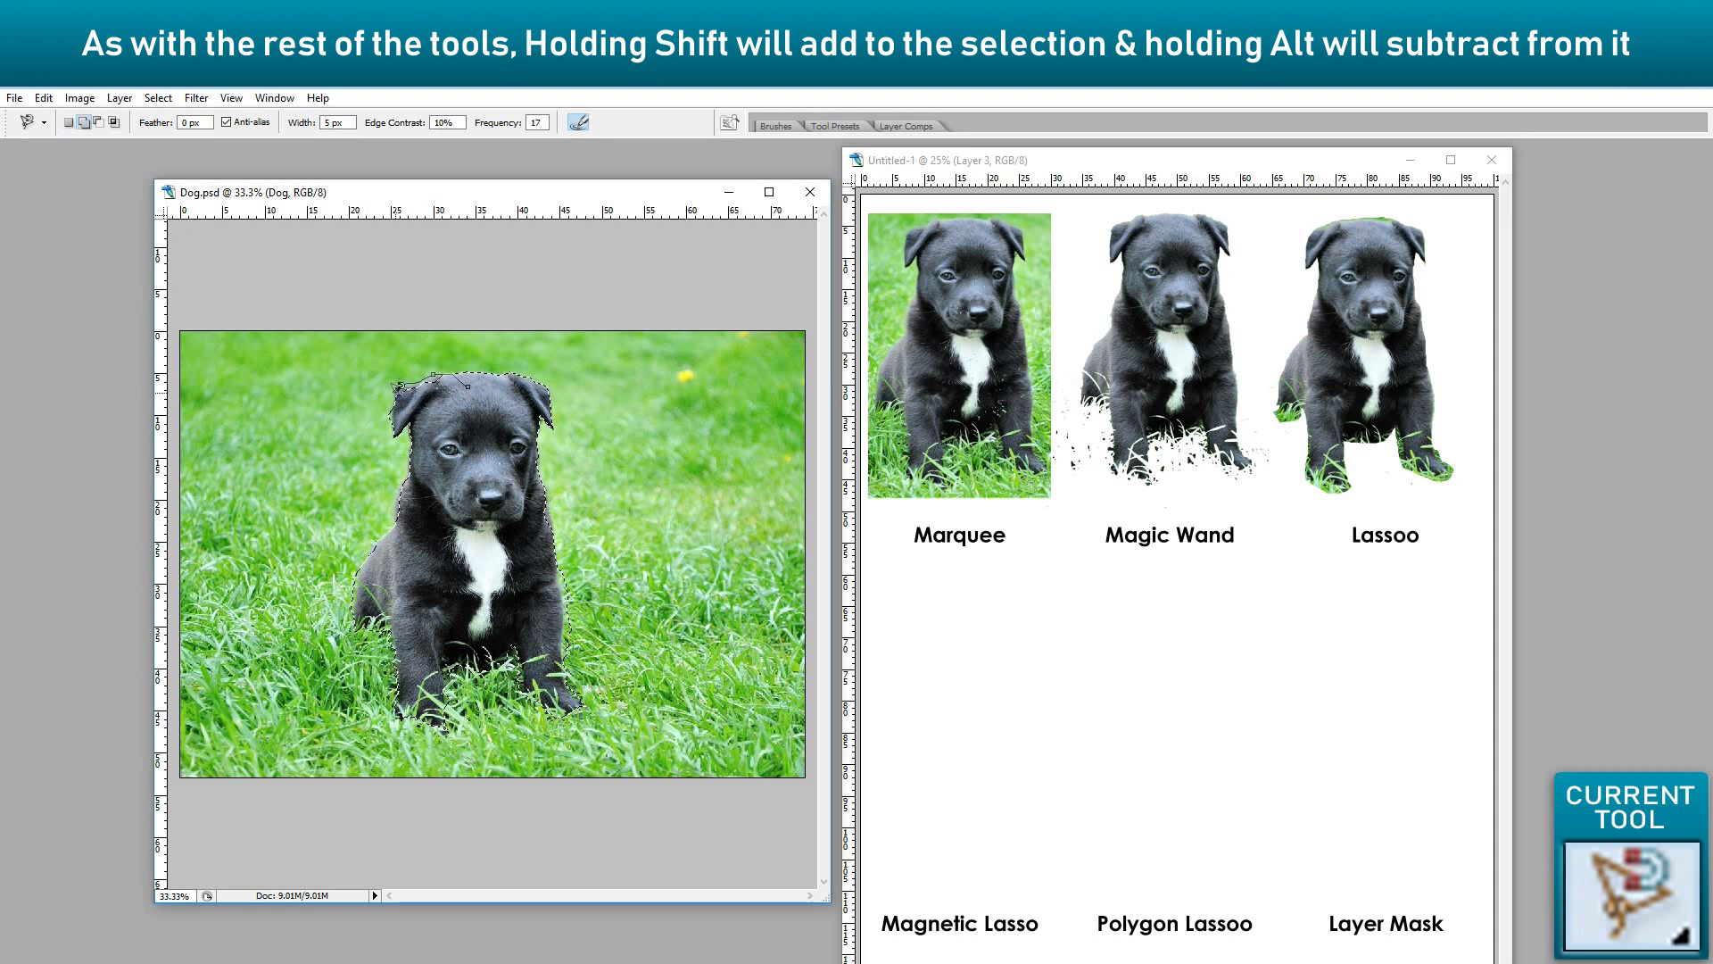
double_click(481, 407)
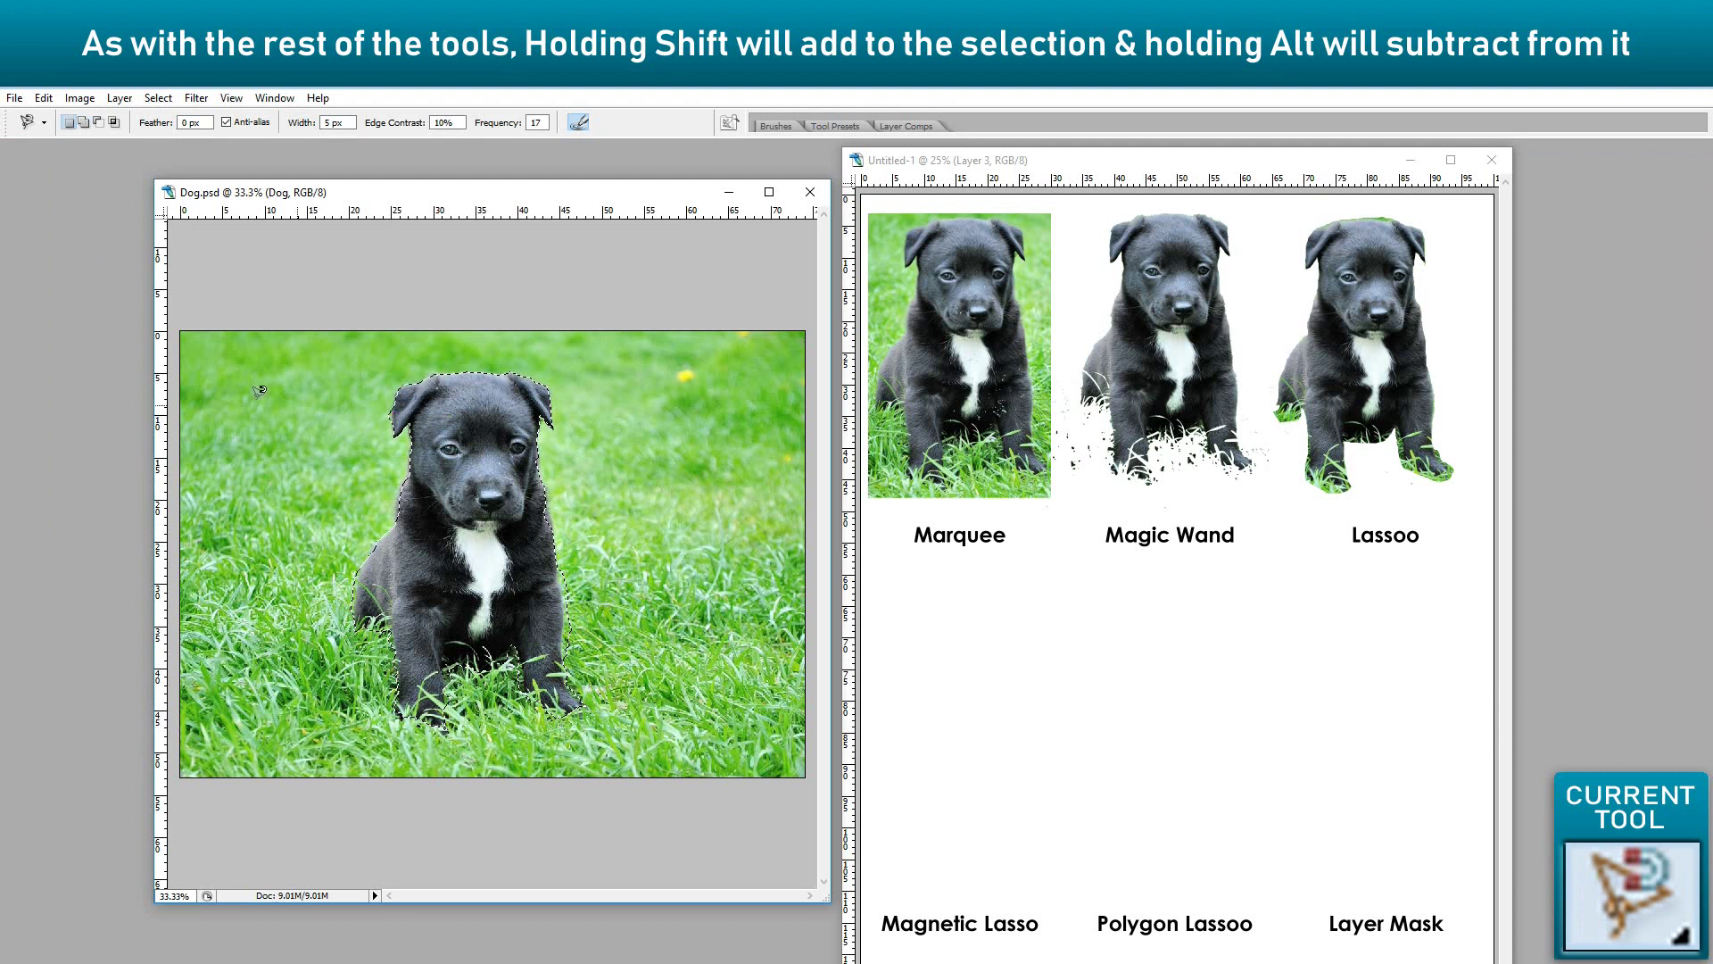
left_click(388, 368, "alt")
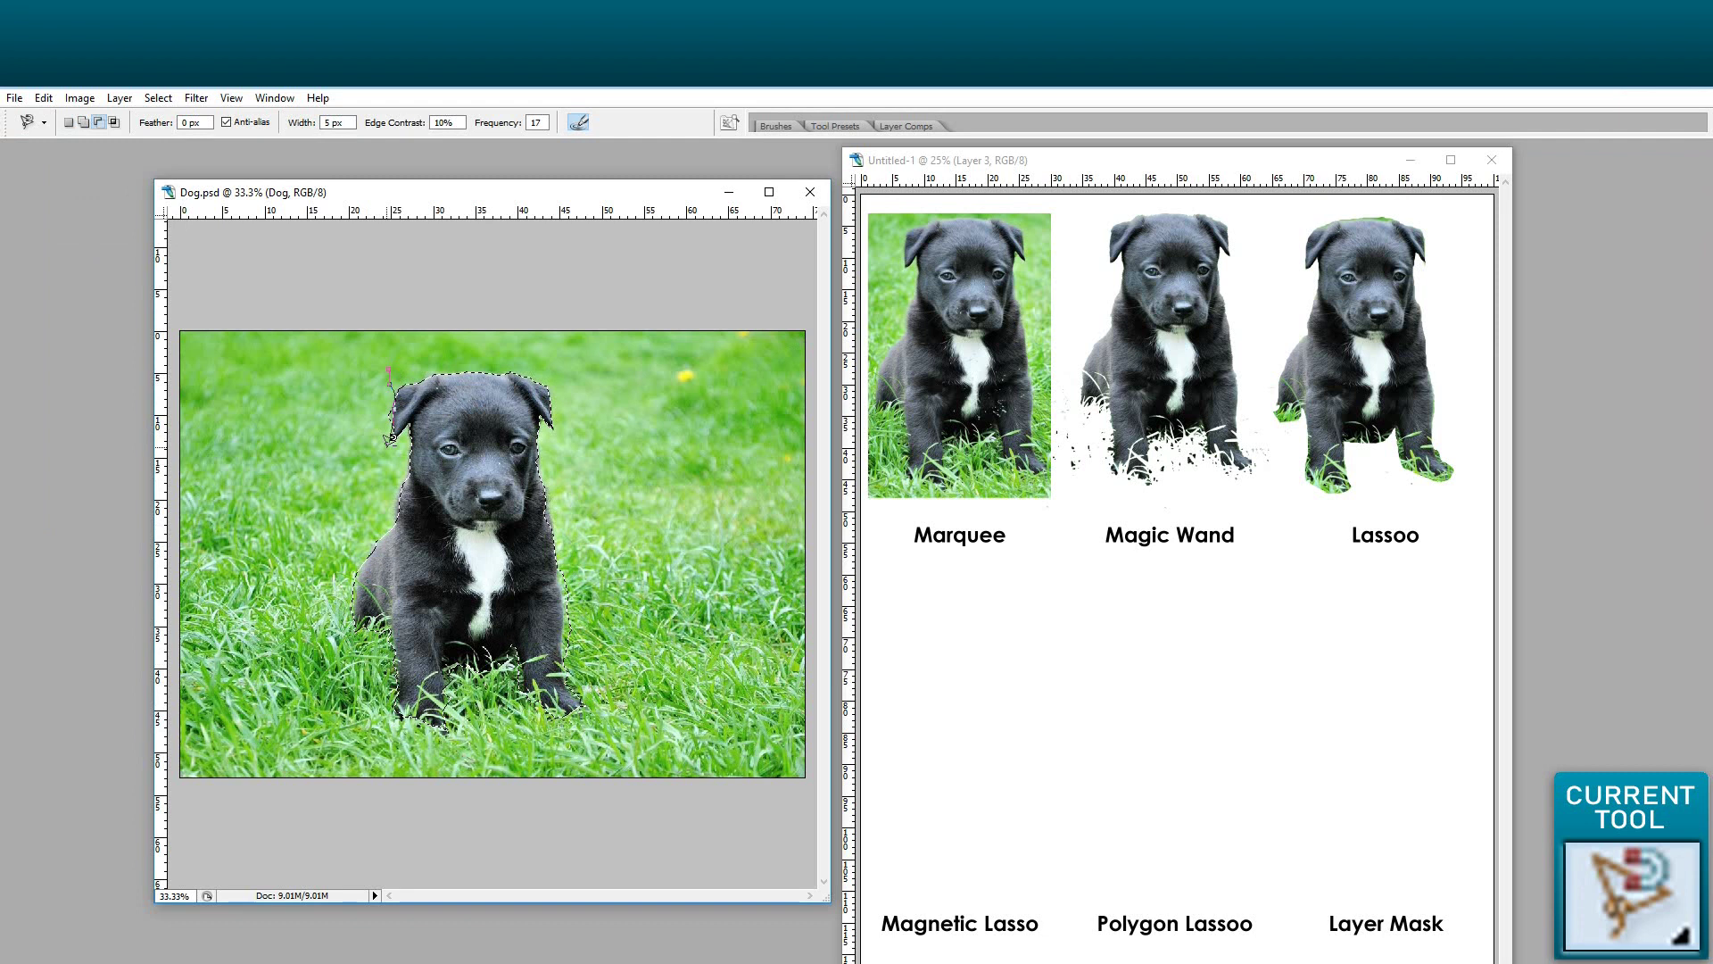
key("Escape")
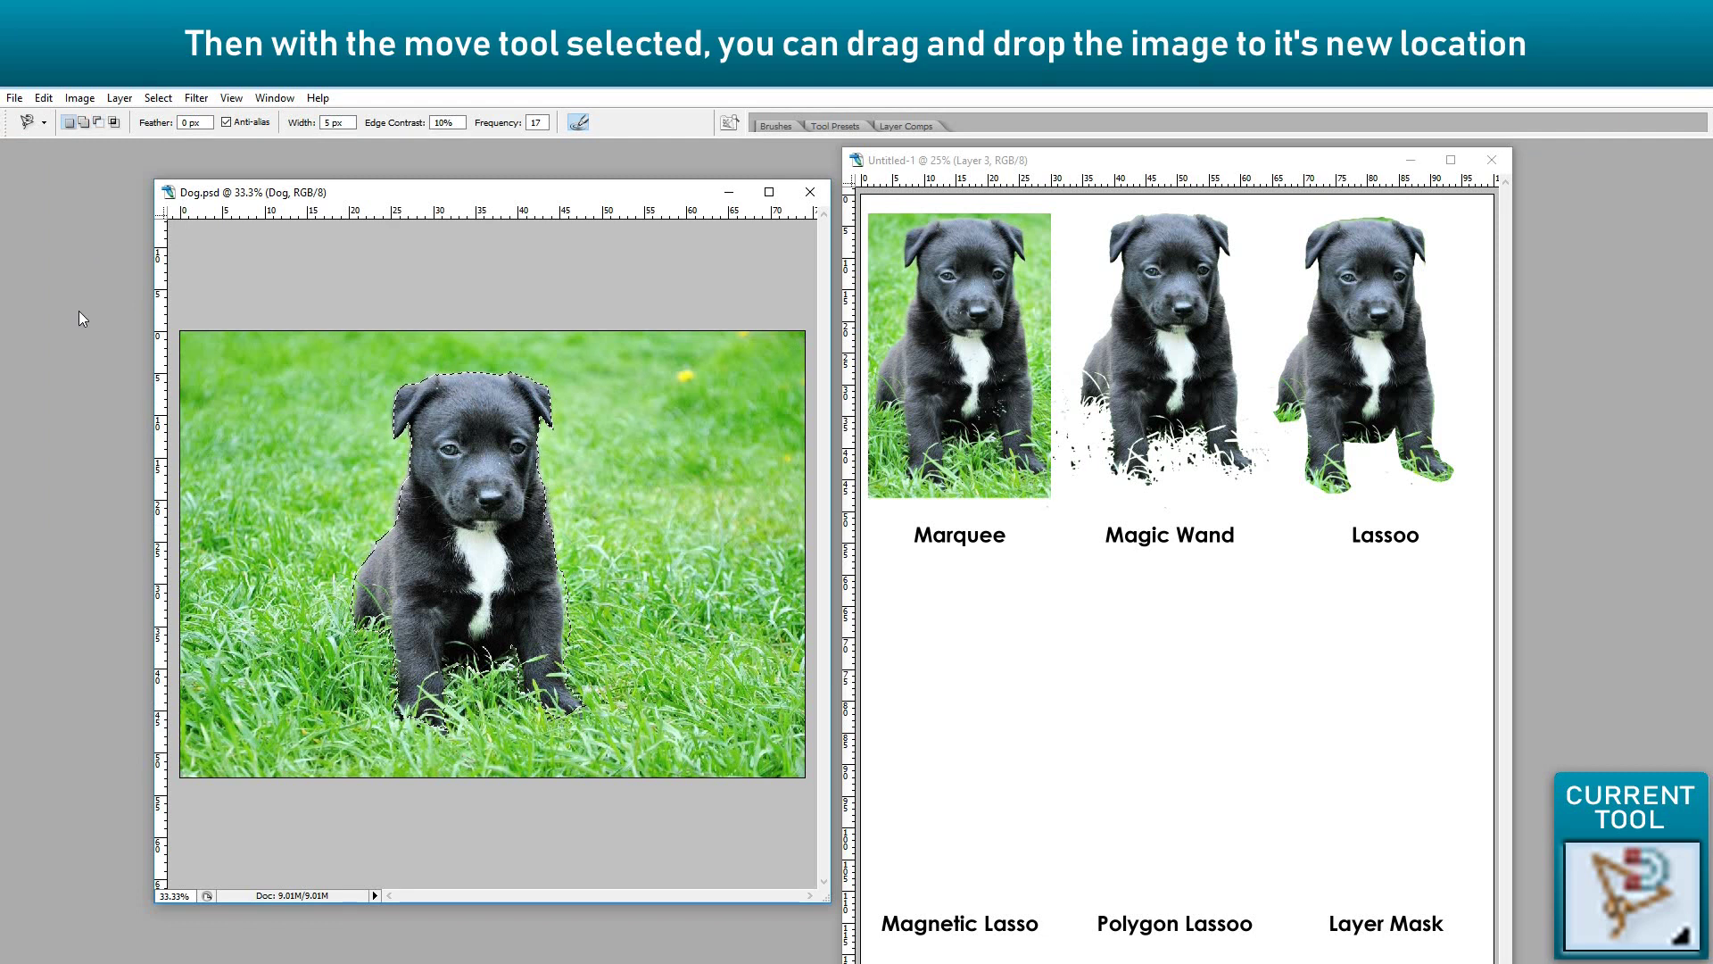
Move the Magnetic Lasso cutout onto the sheet above the Magnetic Lasso label and deselect Dog.psd
key("Tab")
left_click(38, 187)
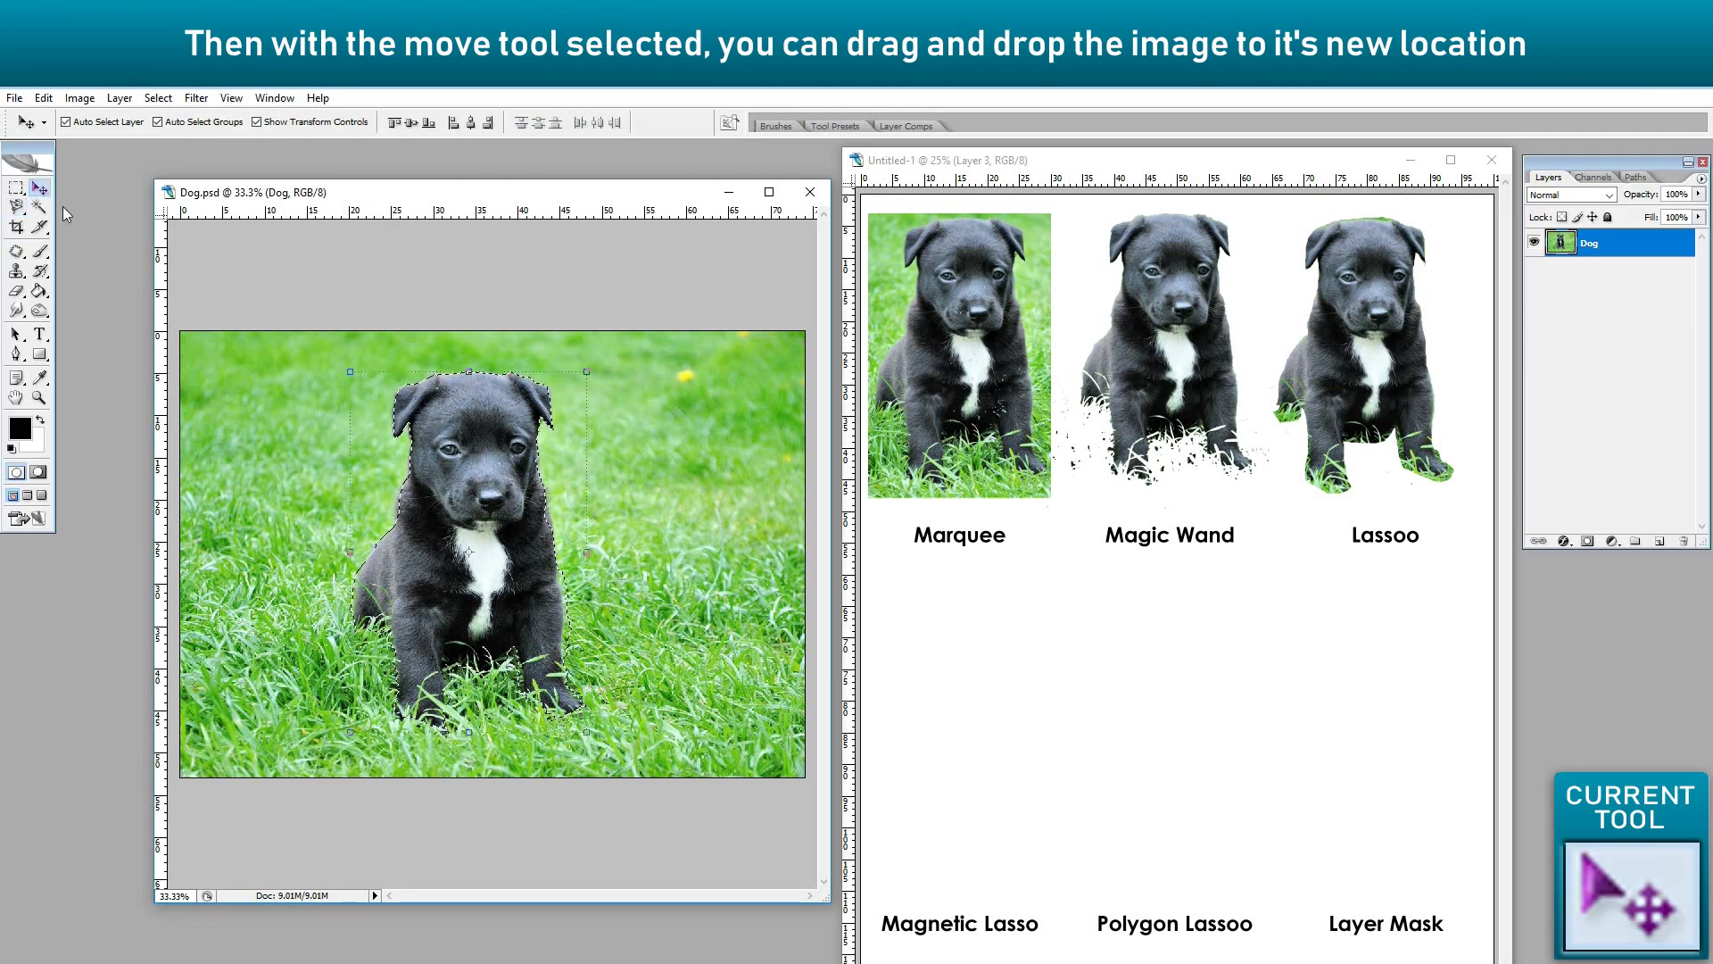
mouse_move(607, 565)
left_mouse_down()
mouse_move(979, 692)
mouse_move(949, 724)
left_mouse_up()
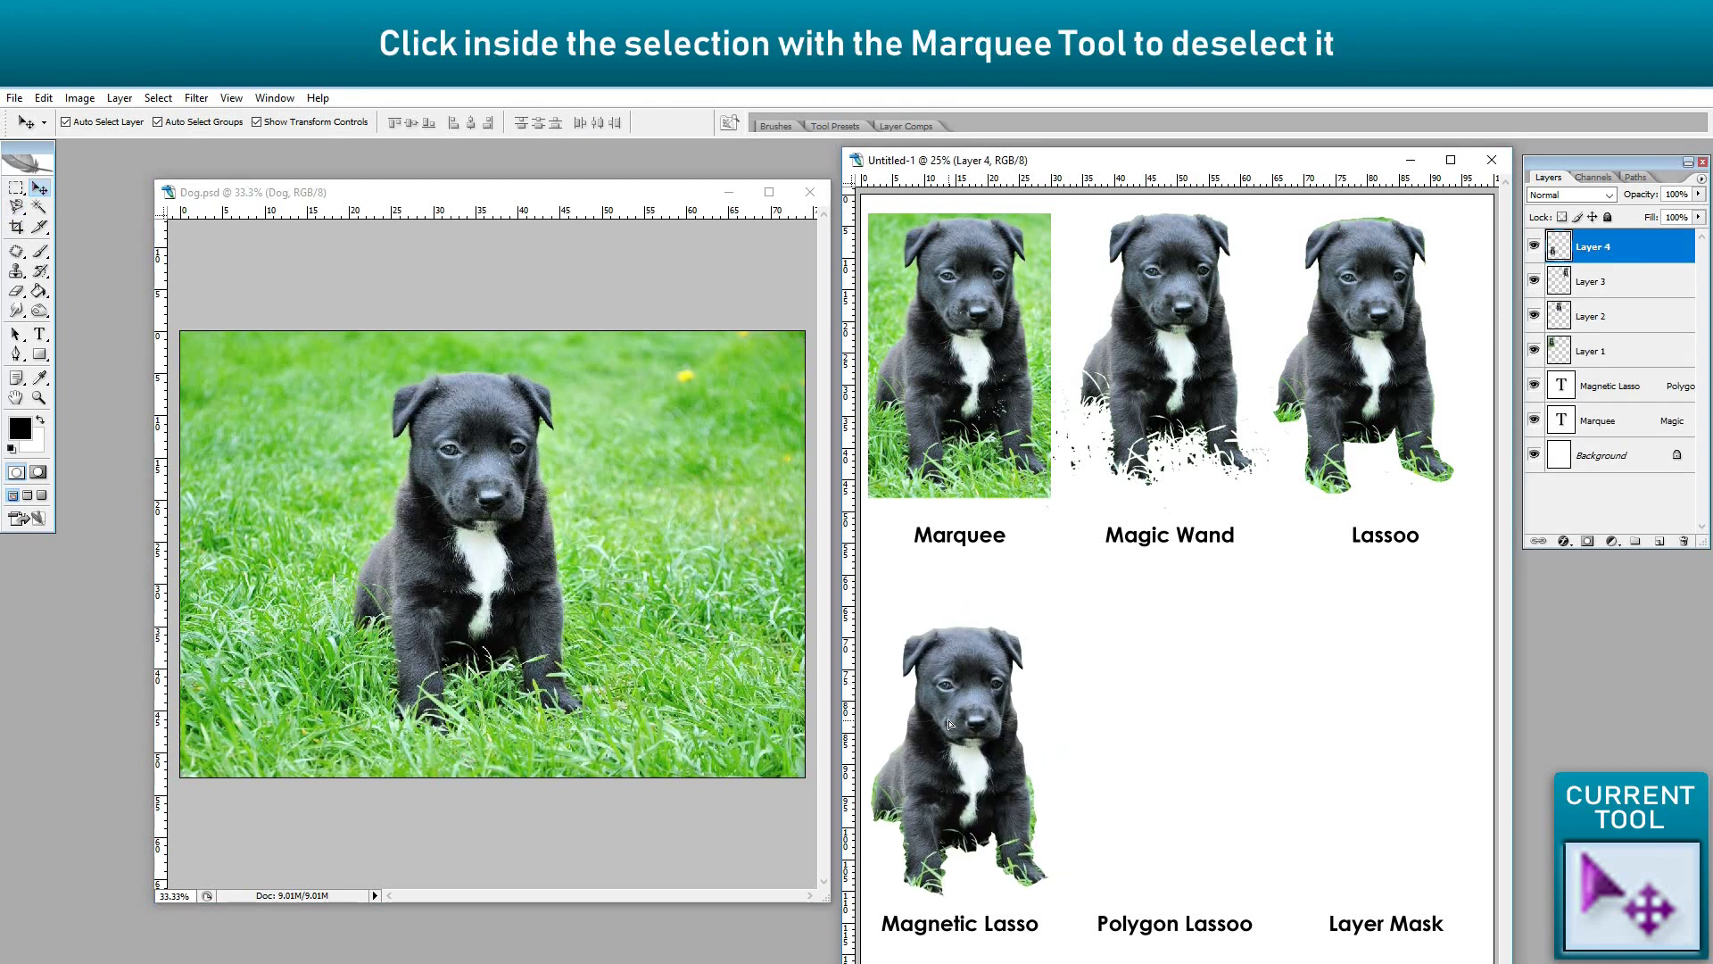
left_click(355, 442)
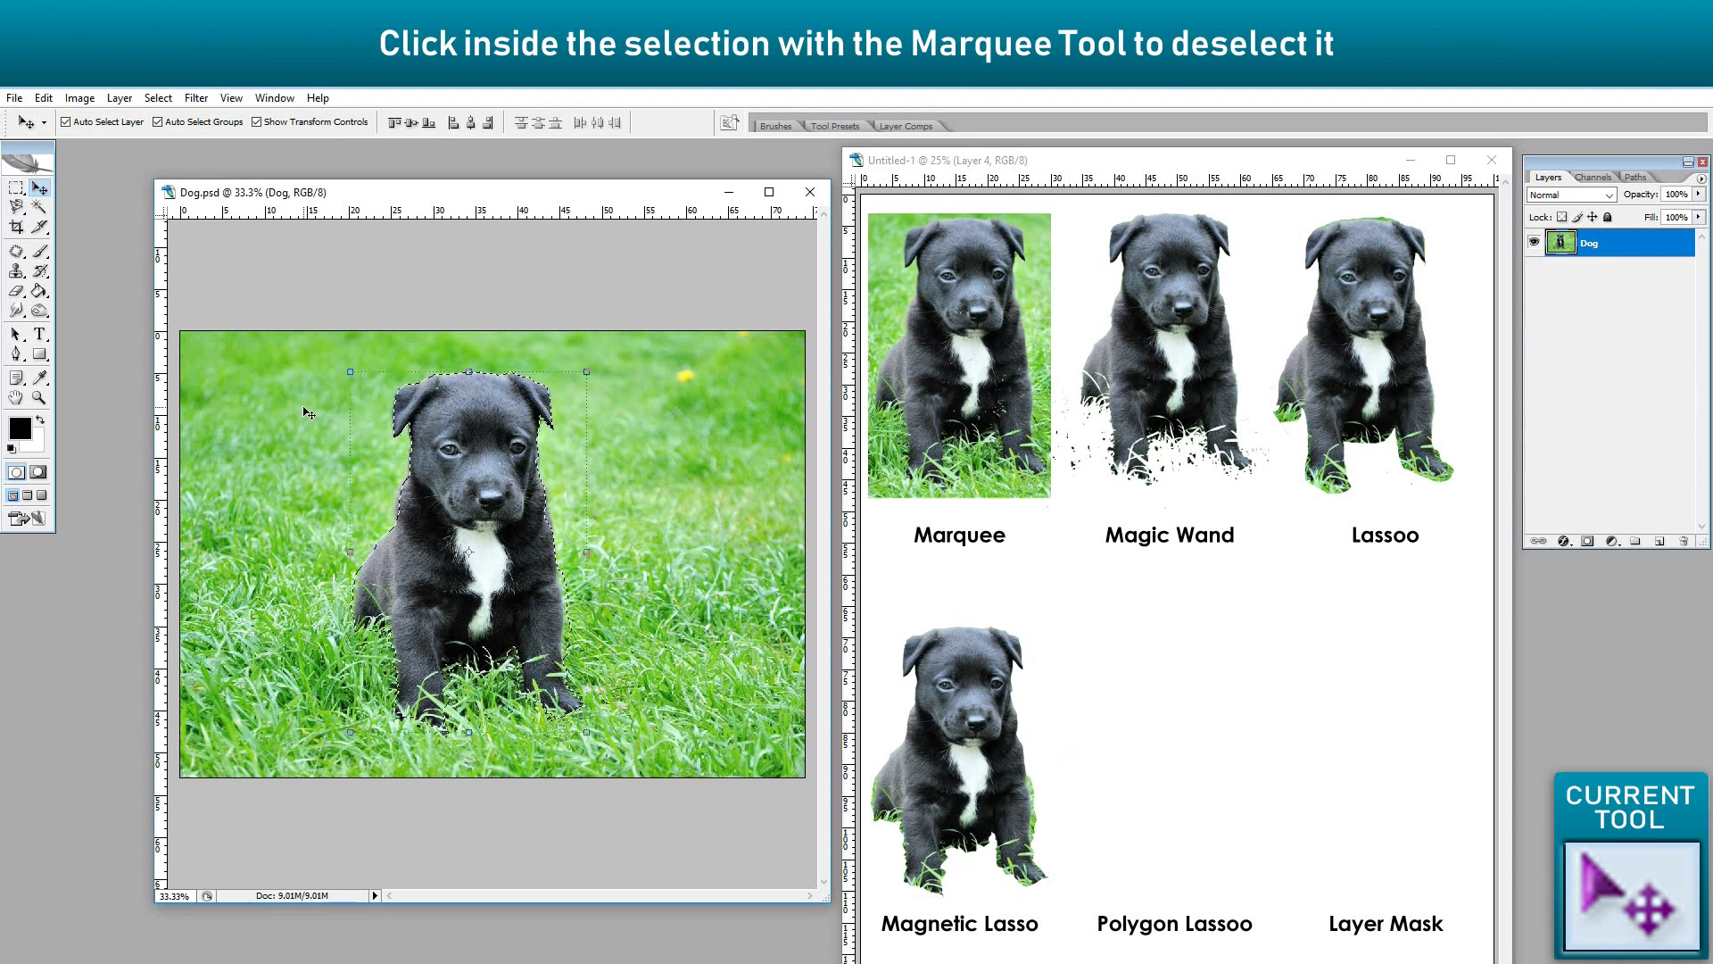
left_click(16, 187)
left_click(473, 535)
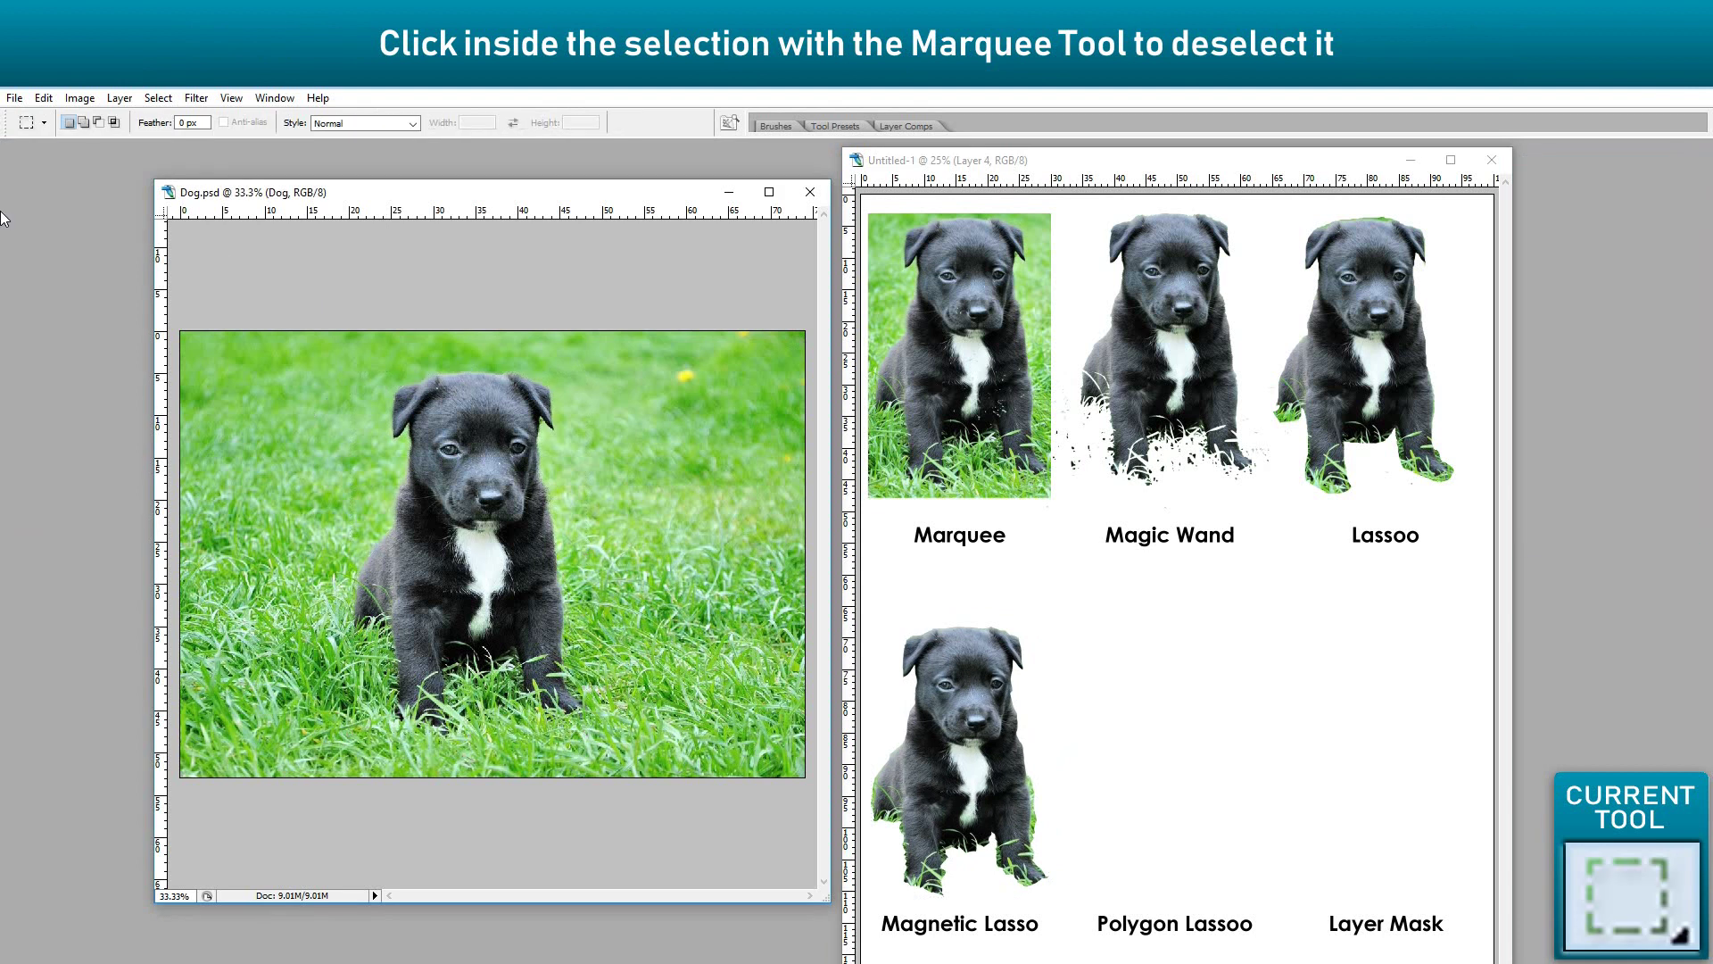
left_click(17, 207)
With the Polygonal Lasso, place straight-edged corners up the puppy's left side, over the head and ear
left_click(62, 223)
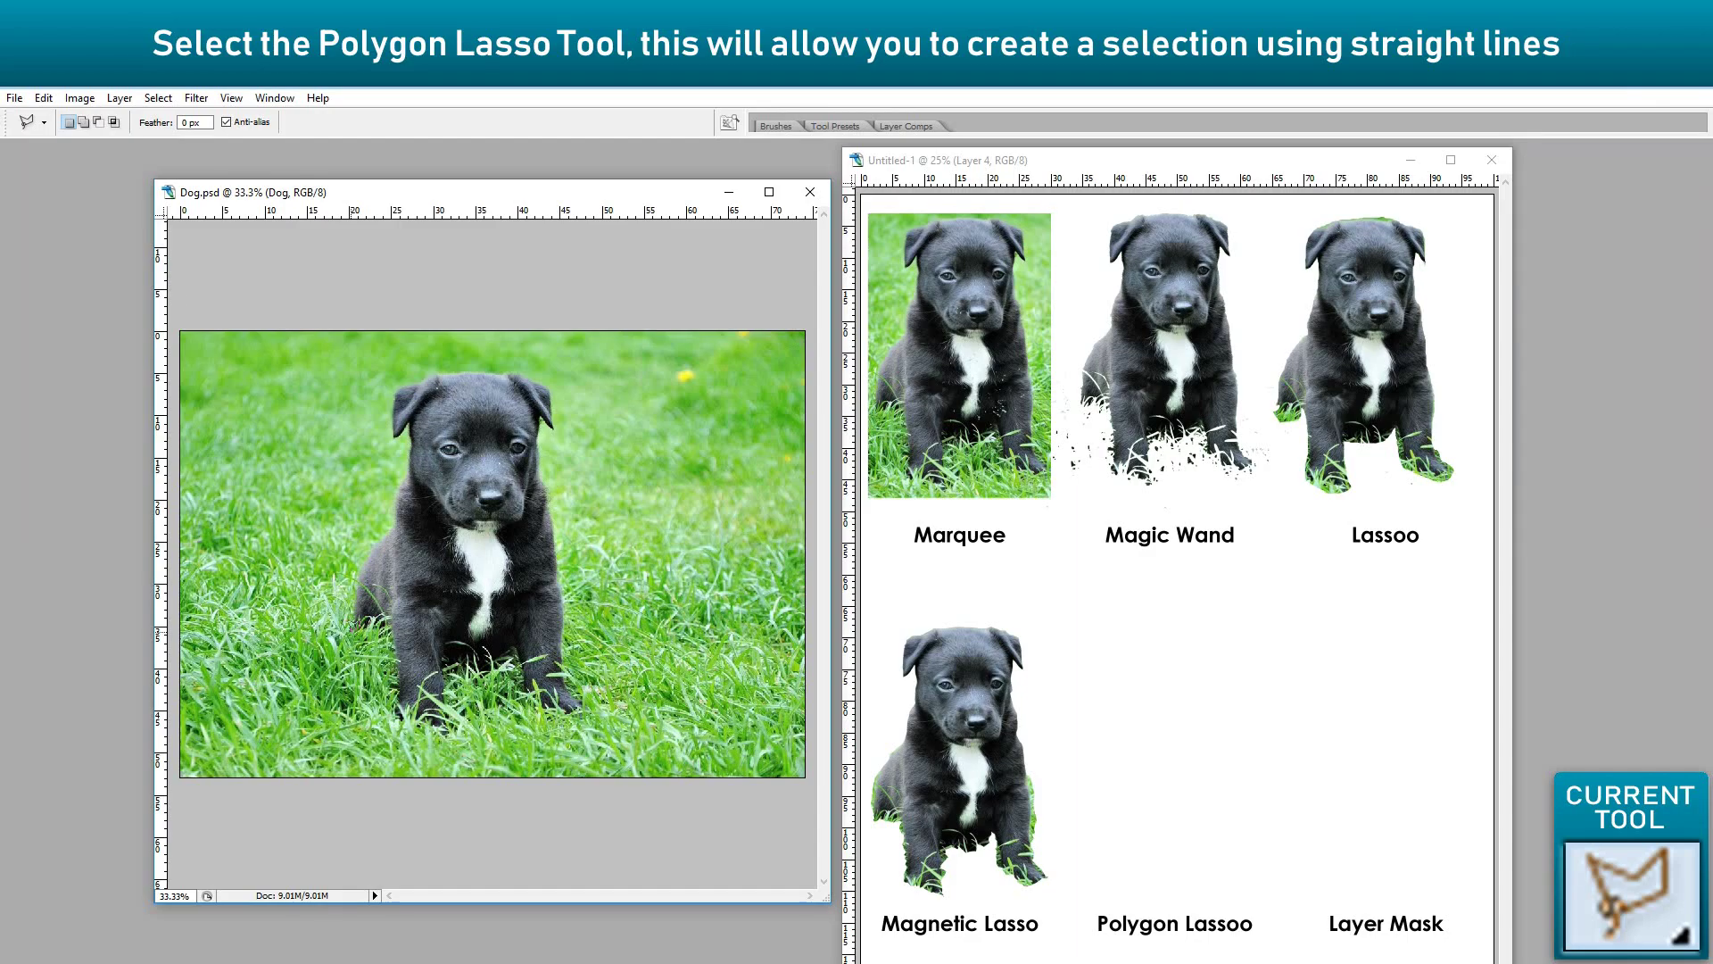
left_click(354, 596)
left_click(381, 532)
left_click(393, 515)
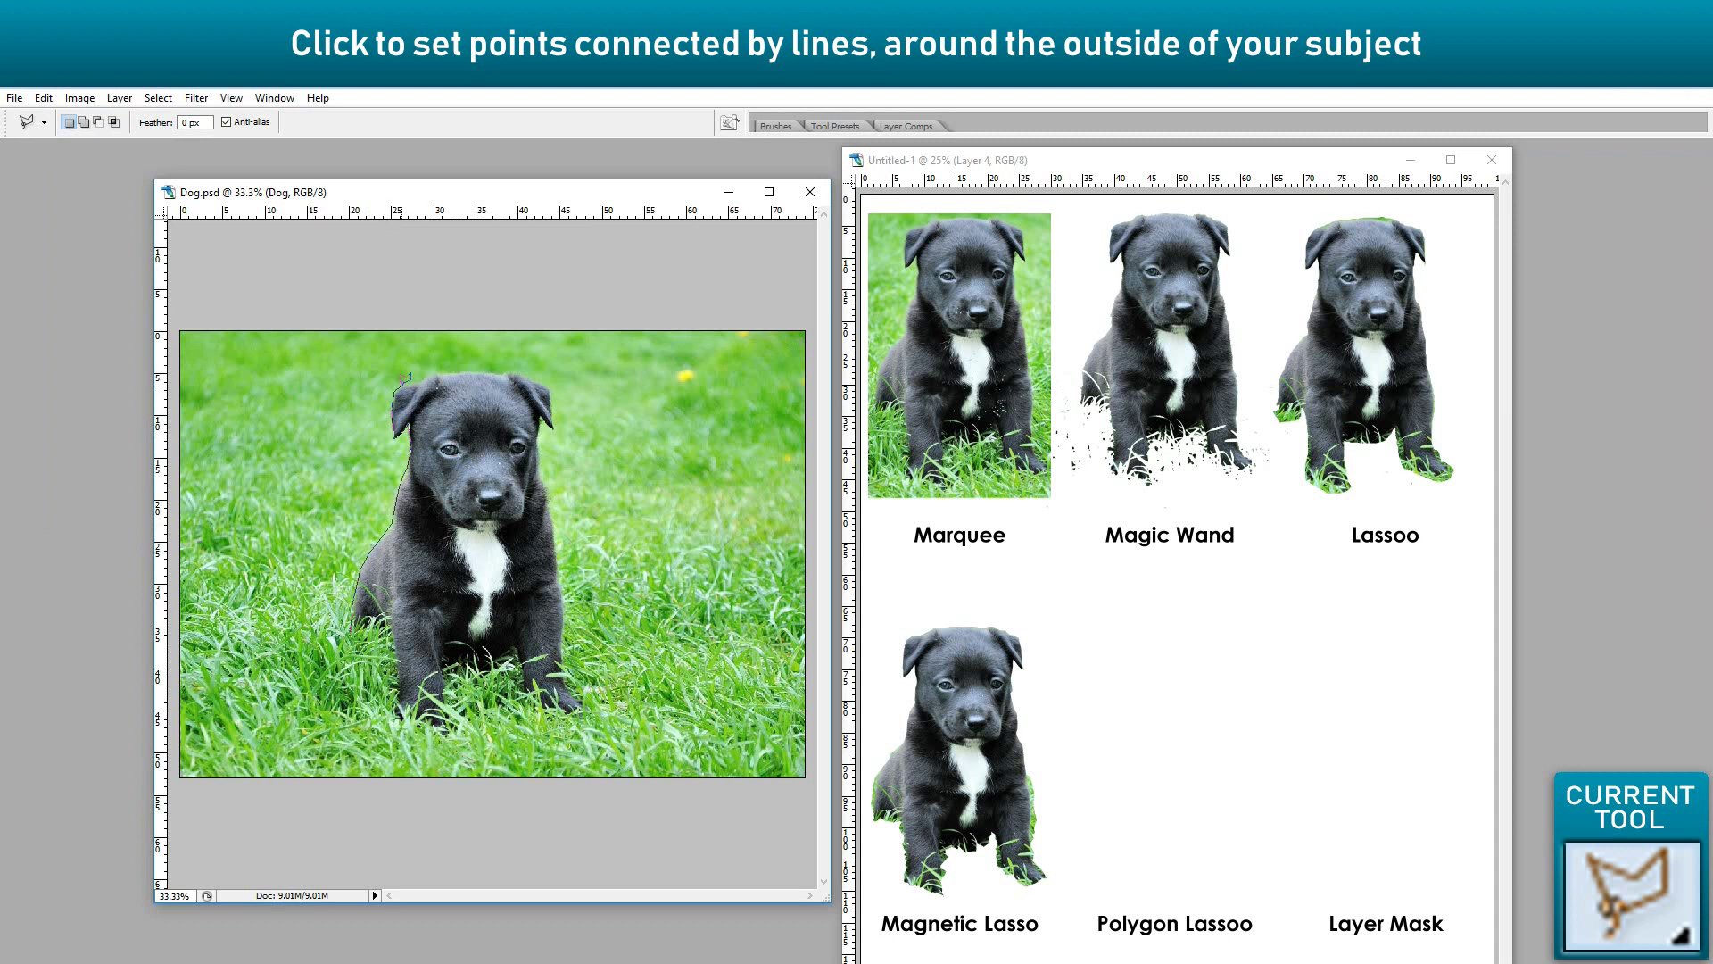
left_click(437, 374)
left_click(551, 398)
left_click(554, 428)
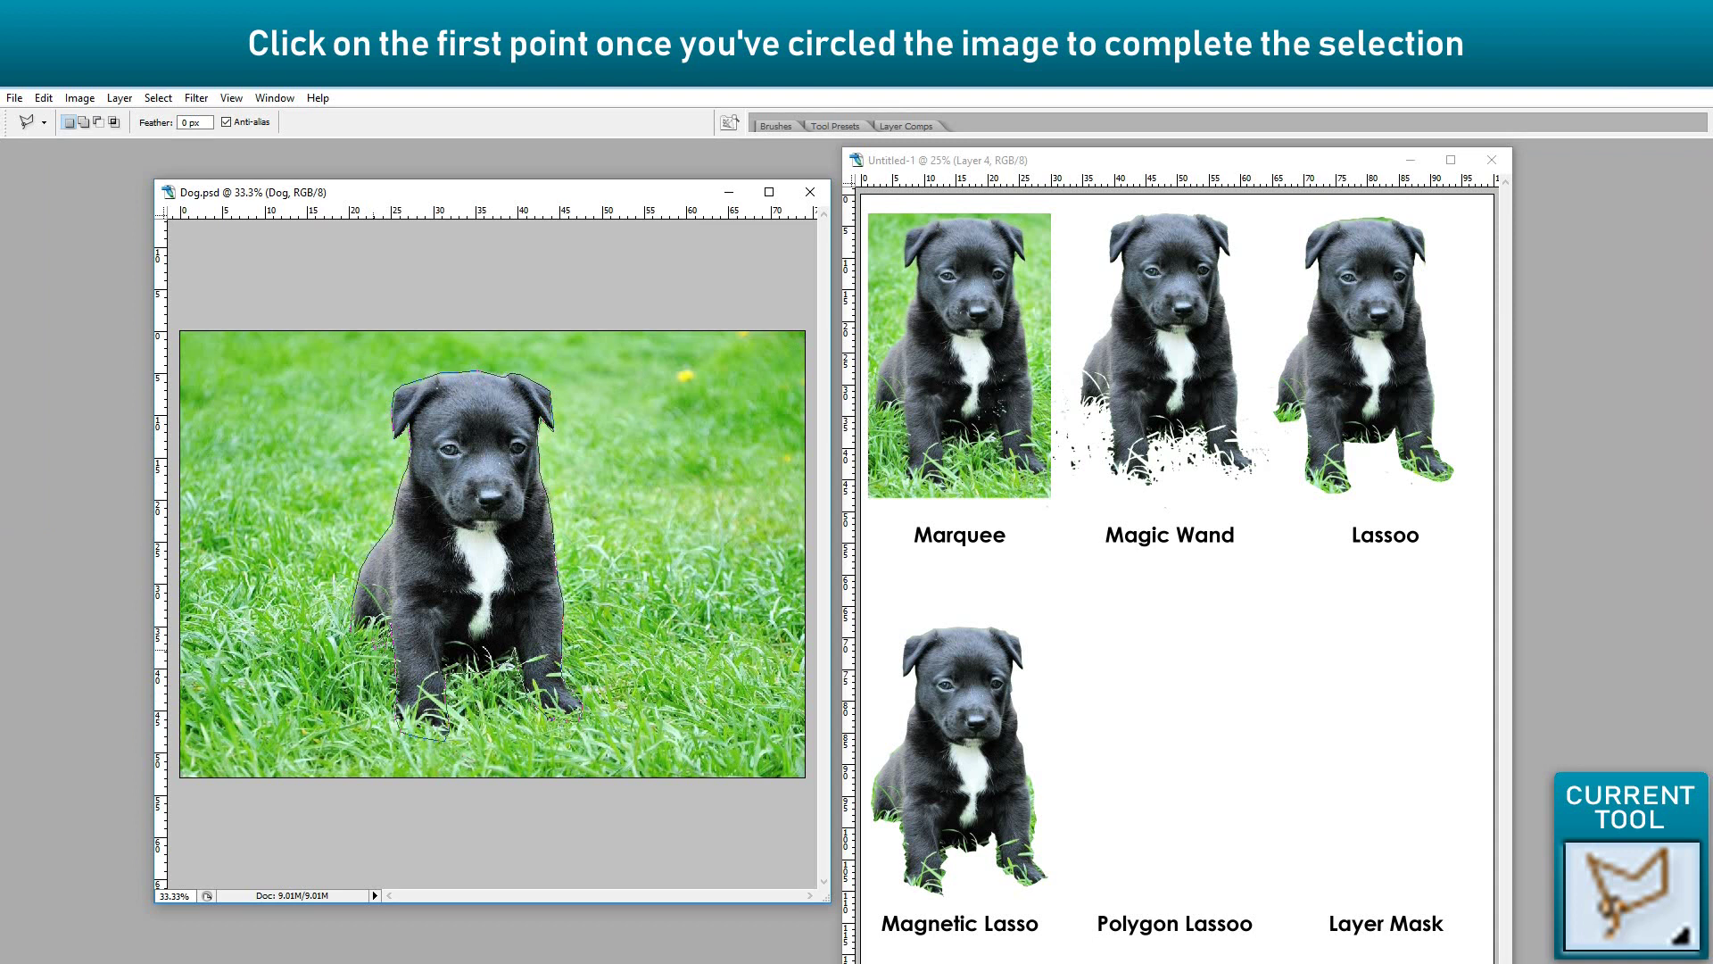
Close the polygon outline, move the cutout above the Polygon Lassoo label, and deselect Dog.psd
left_click(383, 629)
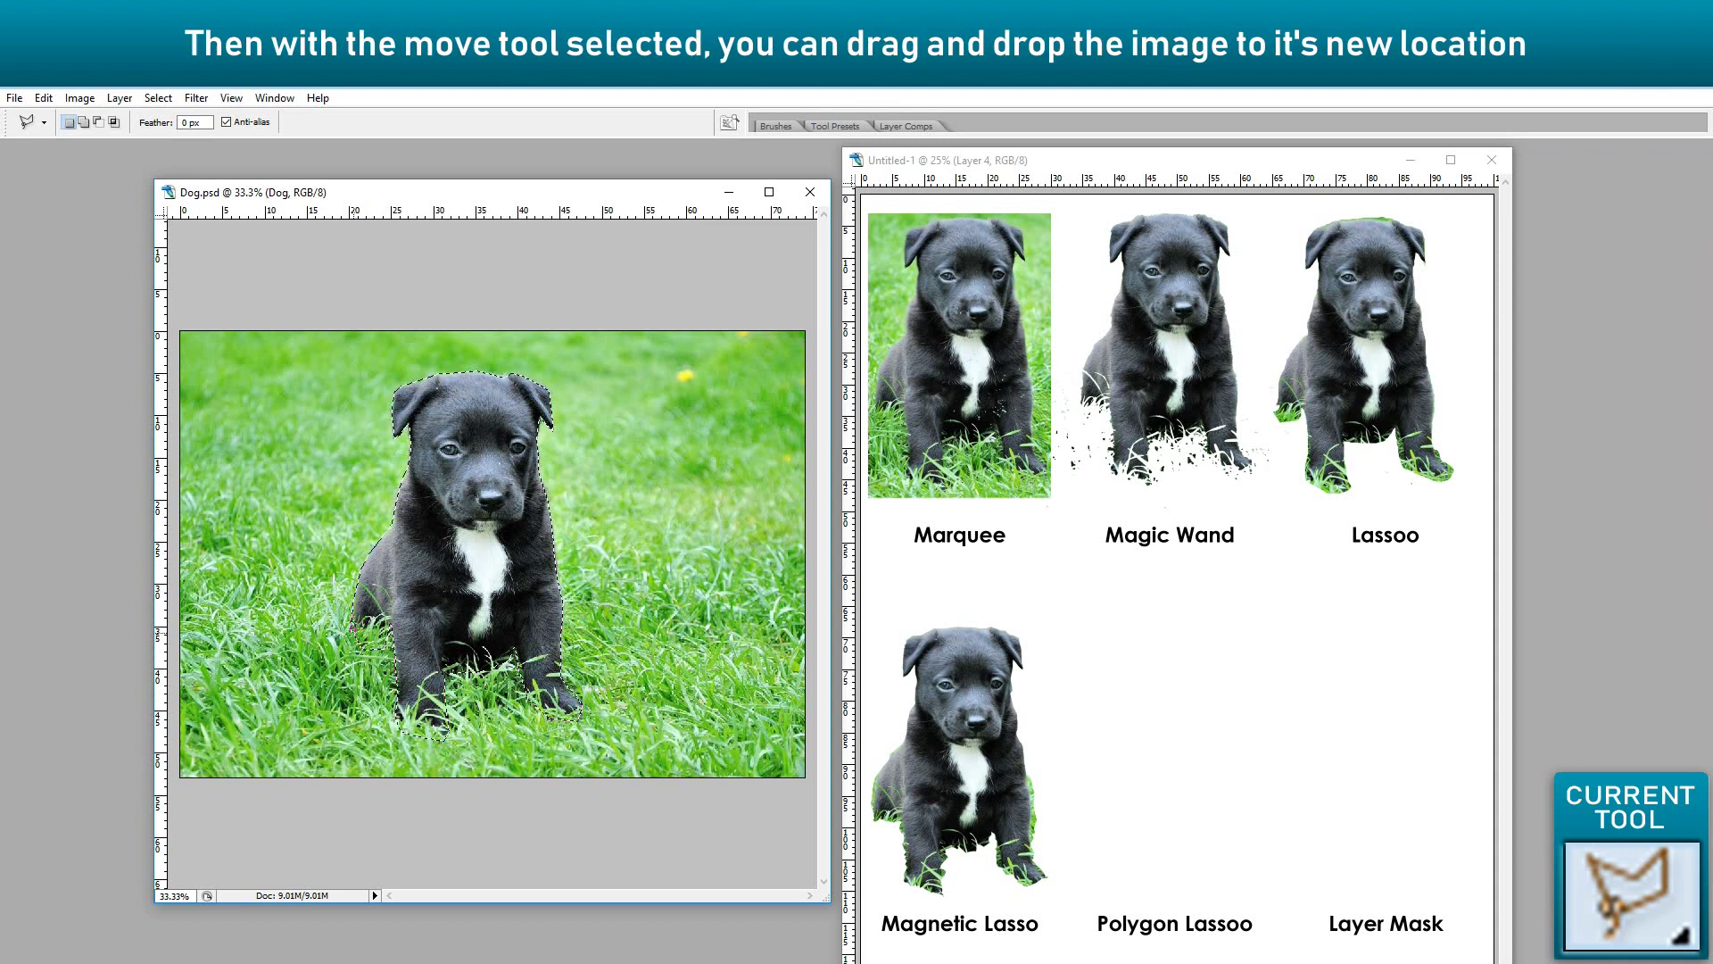
key("v")
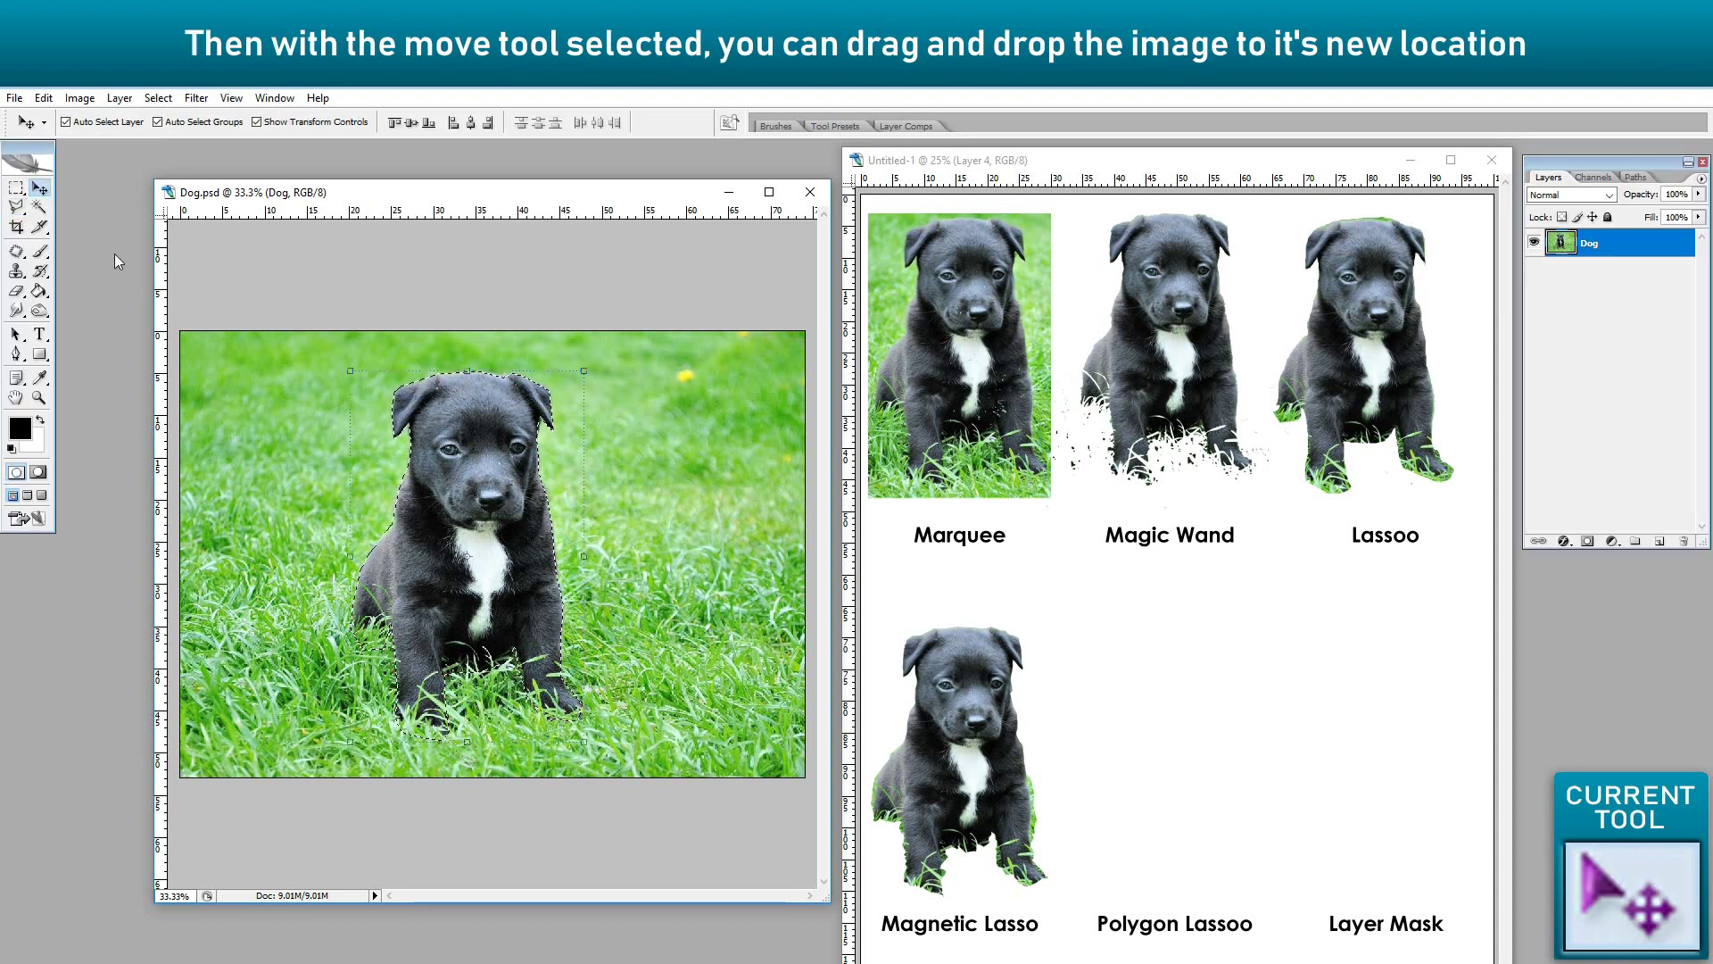
left_click_drag(536, 499, 1158, 711)
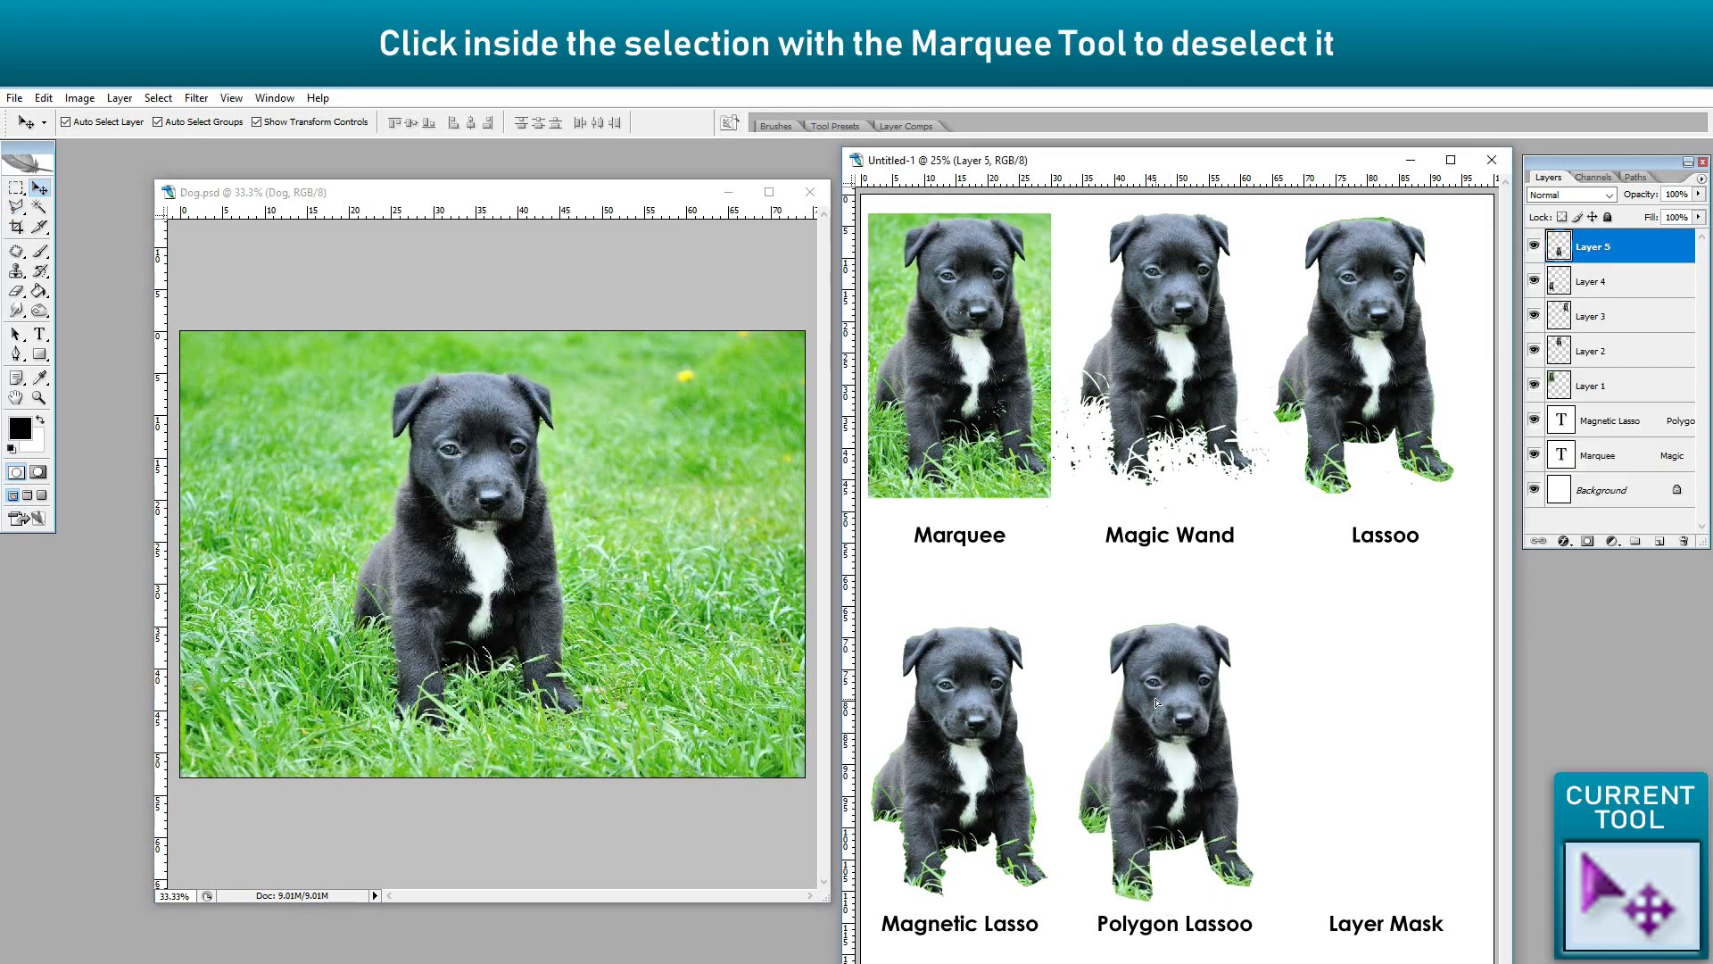
left_click(634, 471)
left_click(16, 187)
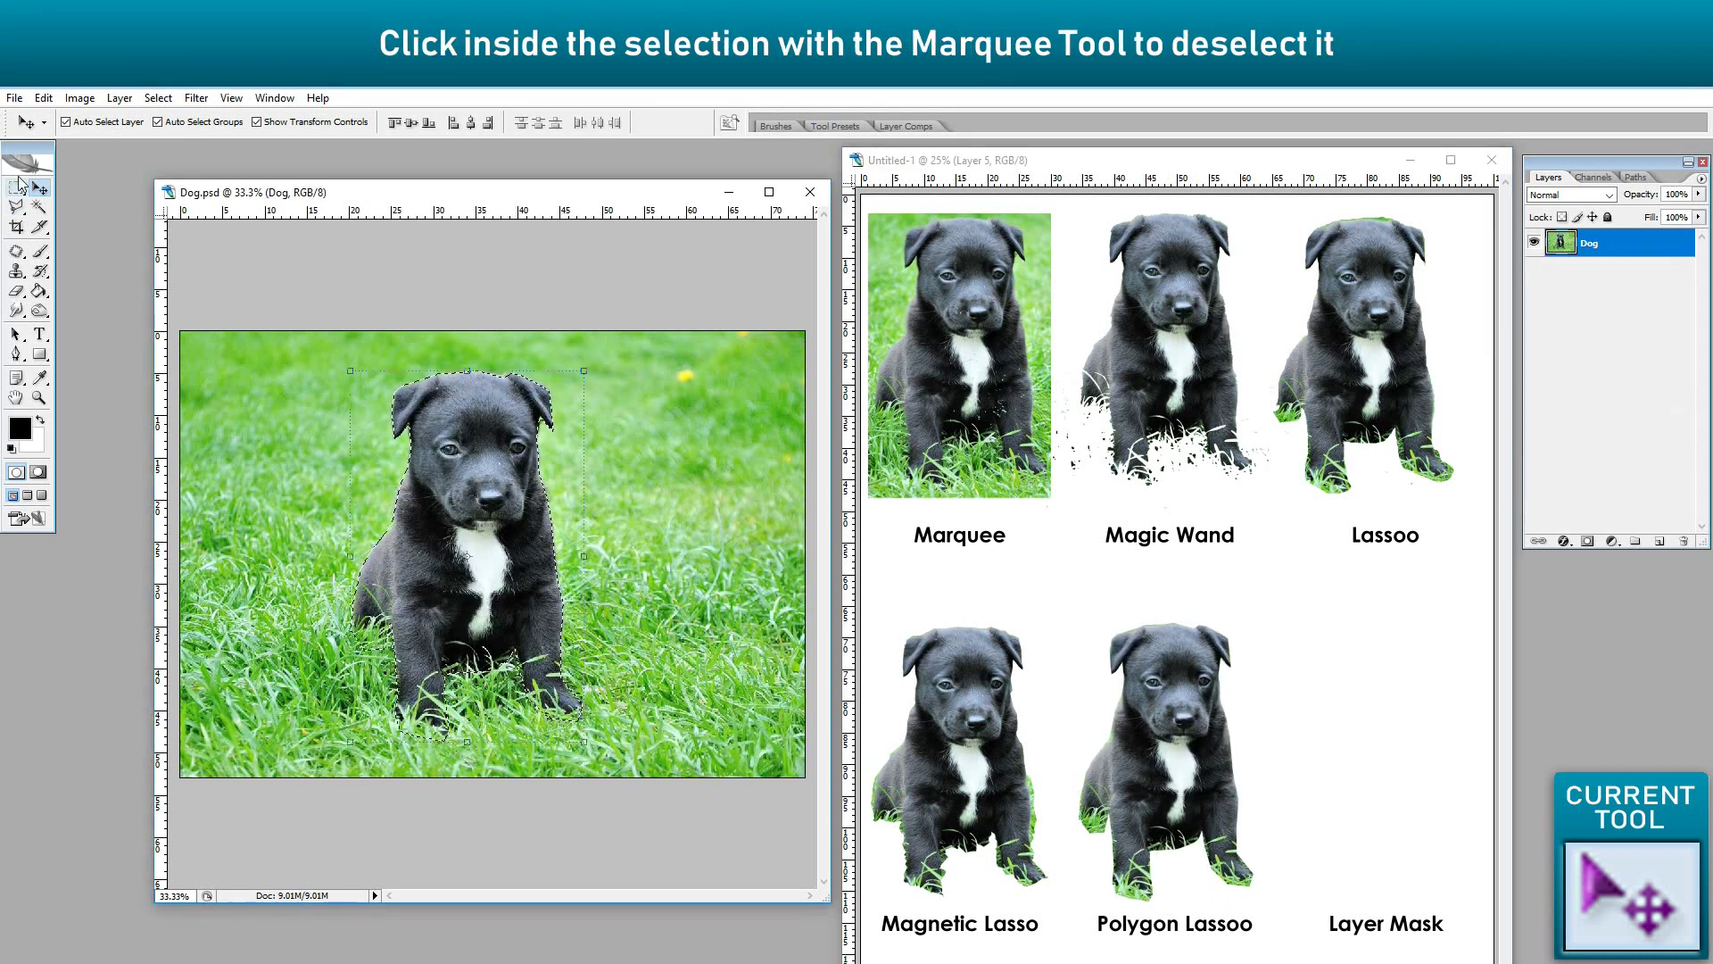
left_click(89, 183)
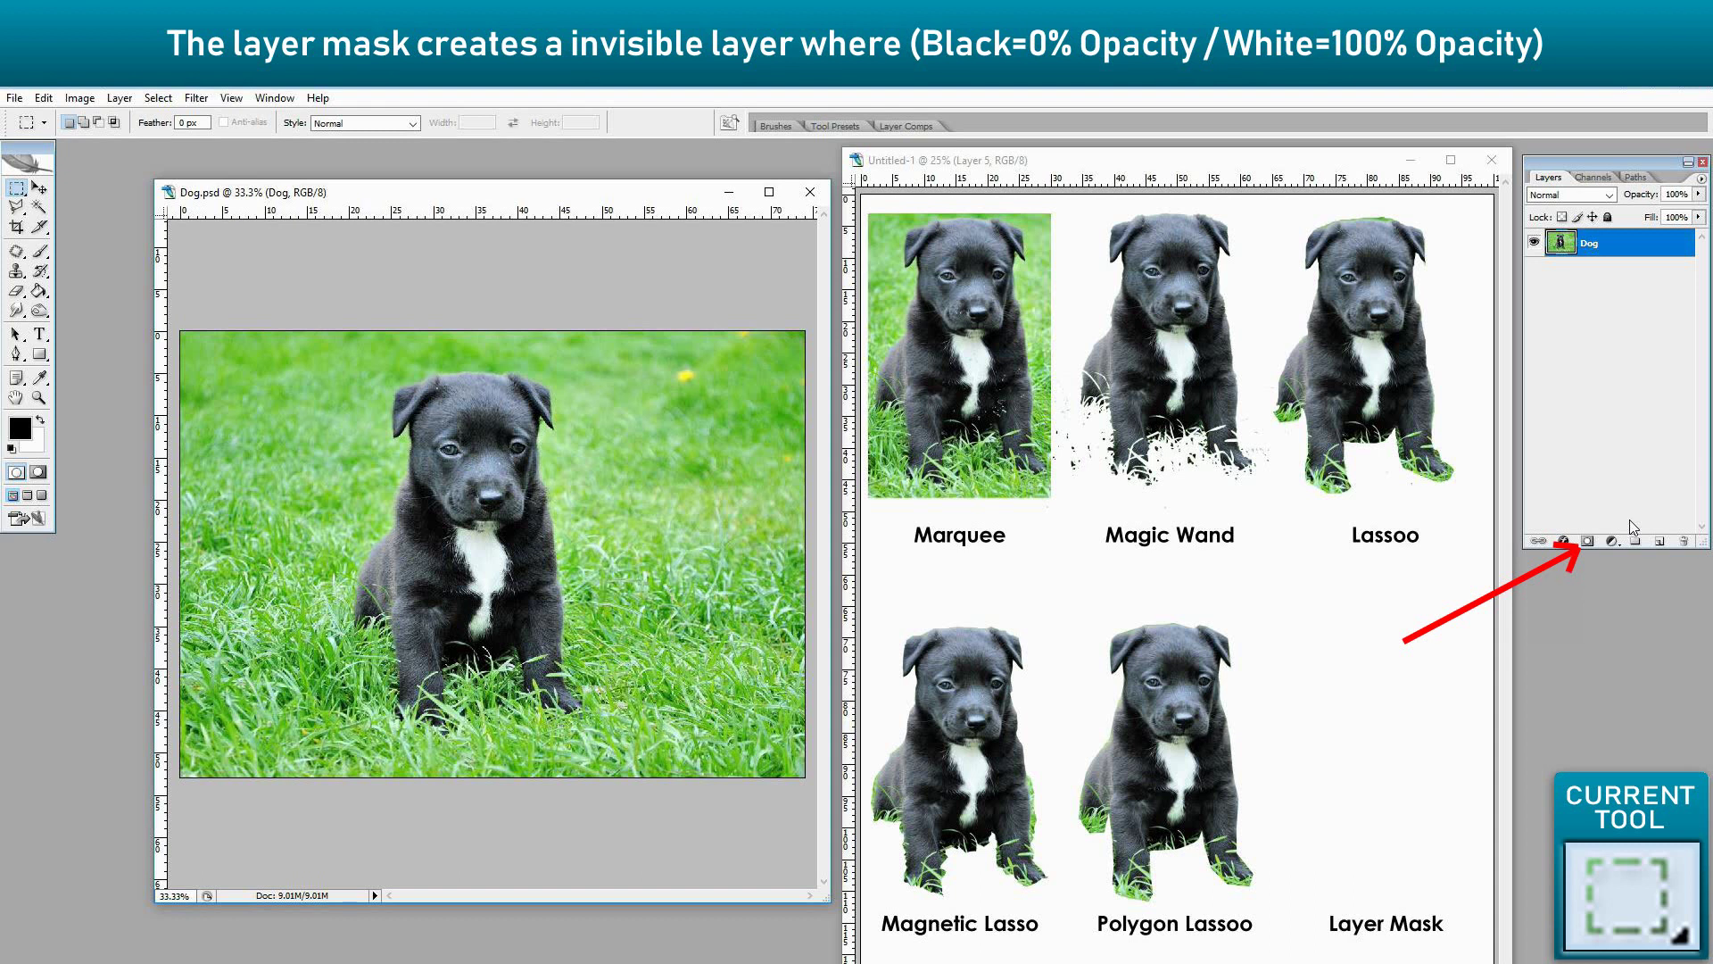
Add a layer mask to the Dog layer and paint black with a 220 px brush over the left-side grass
left_click(1587, 541)
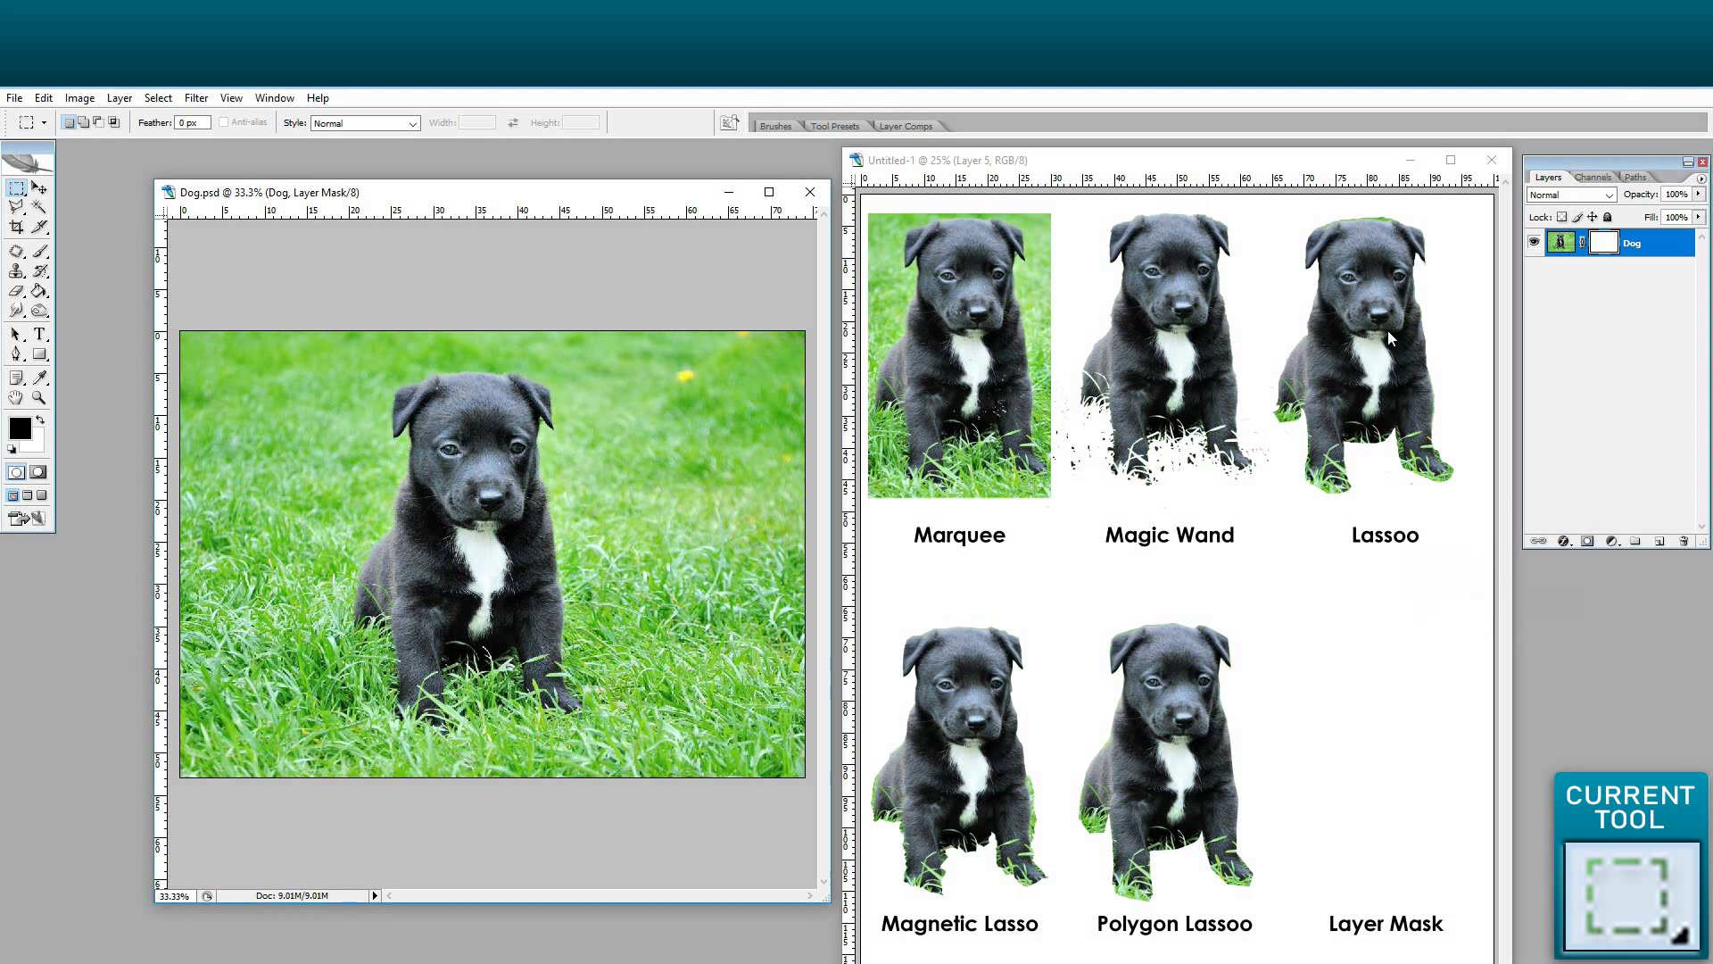
left_click_drag(36, 252, 78, 253)
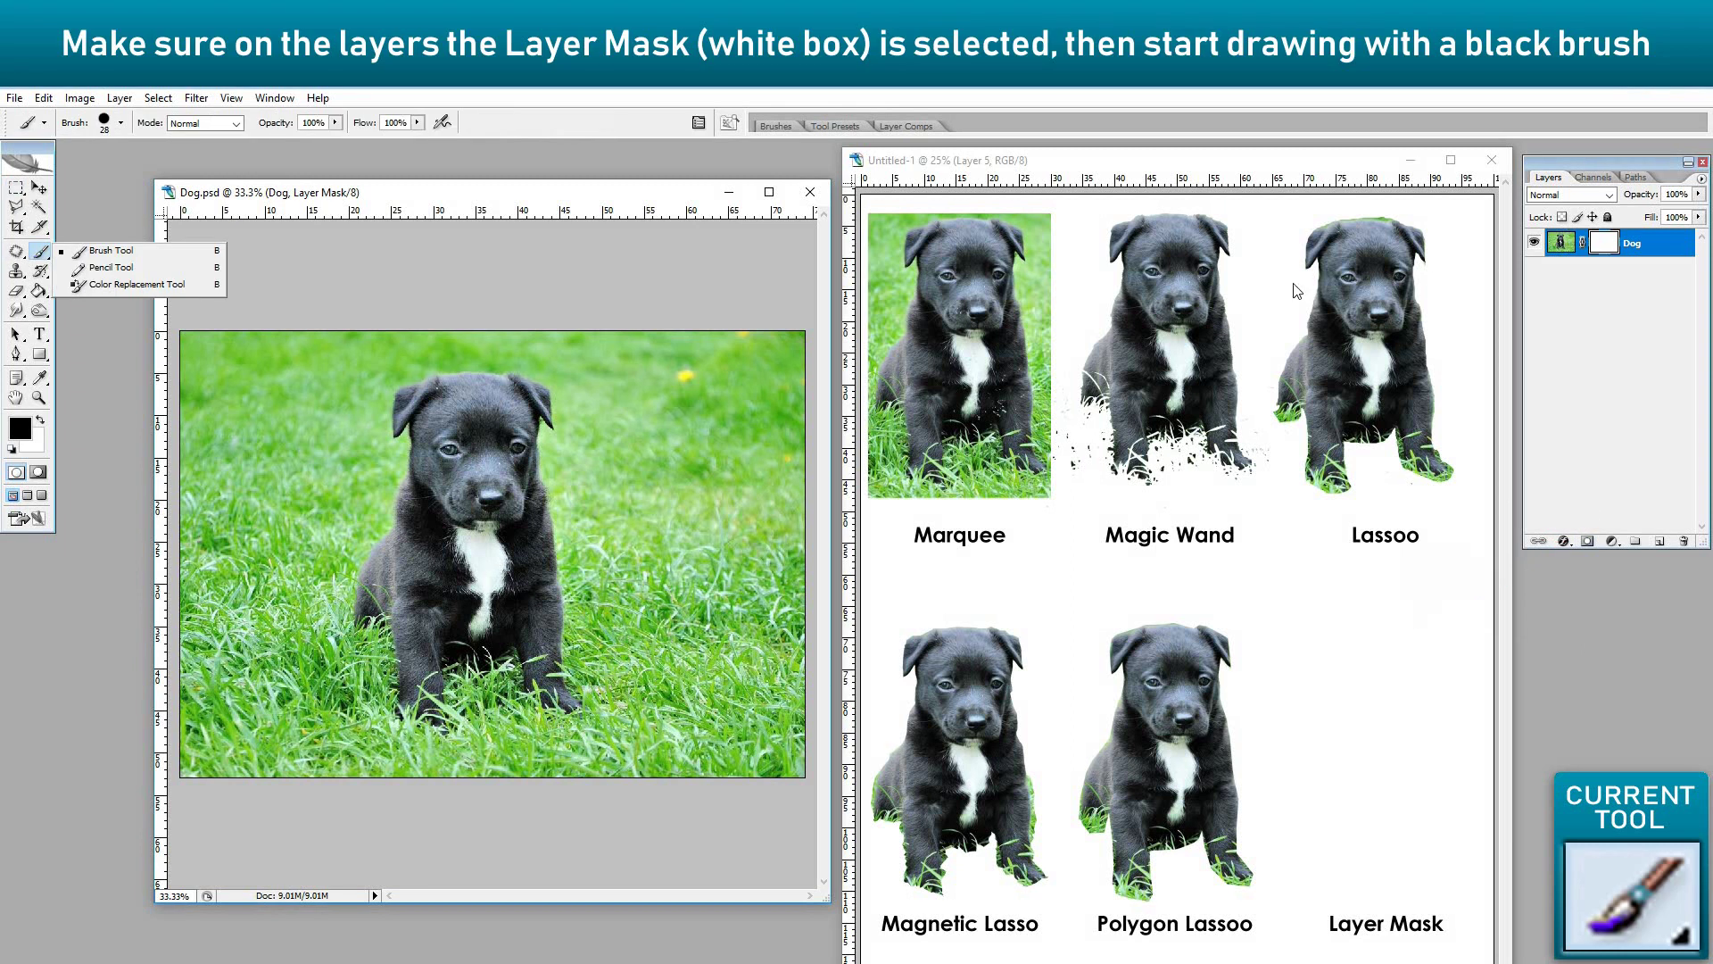
left_click(1603, 244)
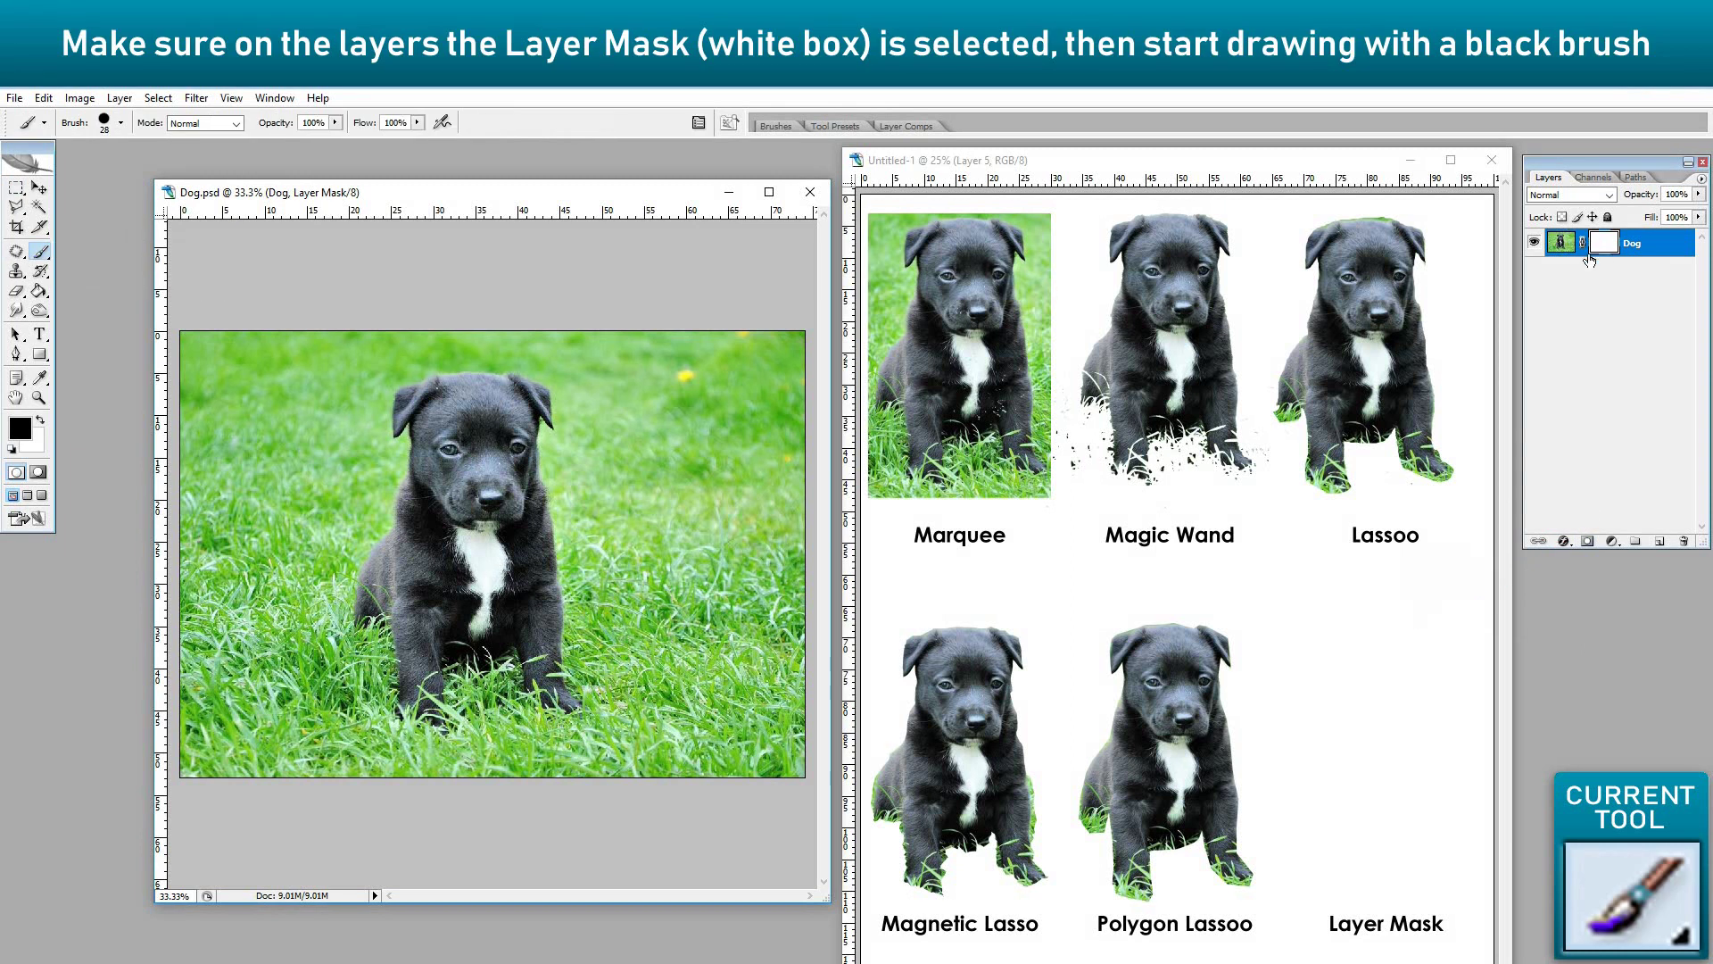
left_click(121, 122)
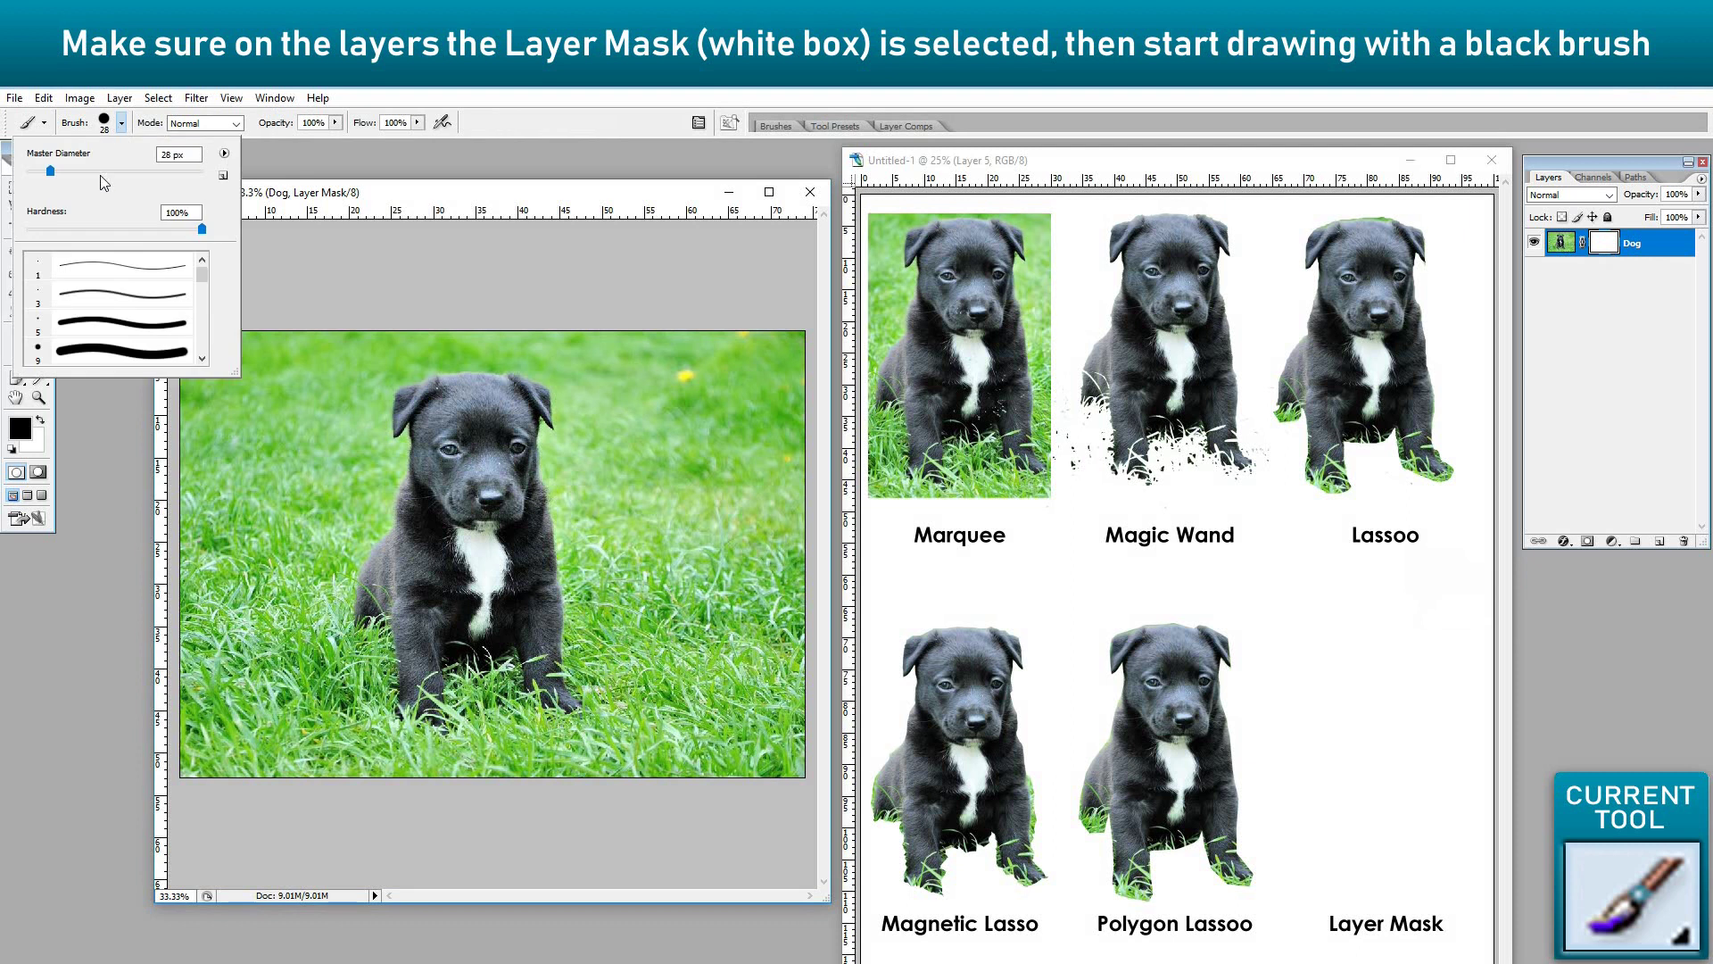
left_click_drag(106, 175, 187, 171)
mouse_move(281, 272)
left_mouse_down()
mouse_move(384, 830)
mouse_move(573, 833)
mouse_move(700, 803)
mouse_move(746, 613)
mouse_move(732, 324)
mouse_move(631, 298)
mouse_move(687, 578)
mouse_move(688, 726)
mouse_move(581, 822)
mouse_move(478, 833)
mouse_move(306, 784)
mouse_move(238, 631)
mouse_move(238, 497)
mouse_move(280, 477)
mouse_move(268, 432)
mouse_move(286, 420)
mouse_move(298, 306)
mouse_move(409, 259)
mouse_move(517, 268)
mouse_move(615, 316)
left_mouse_up()
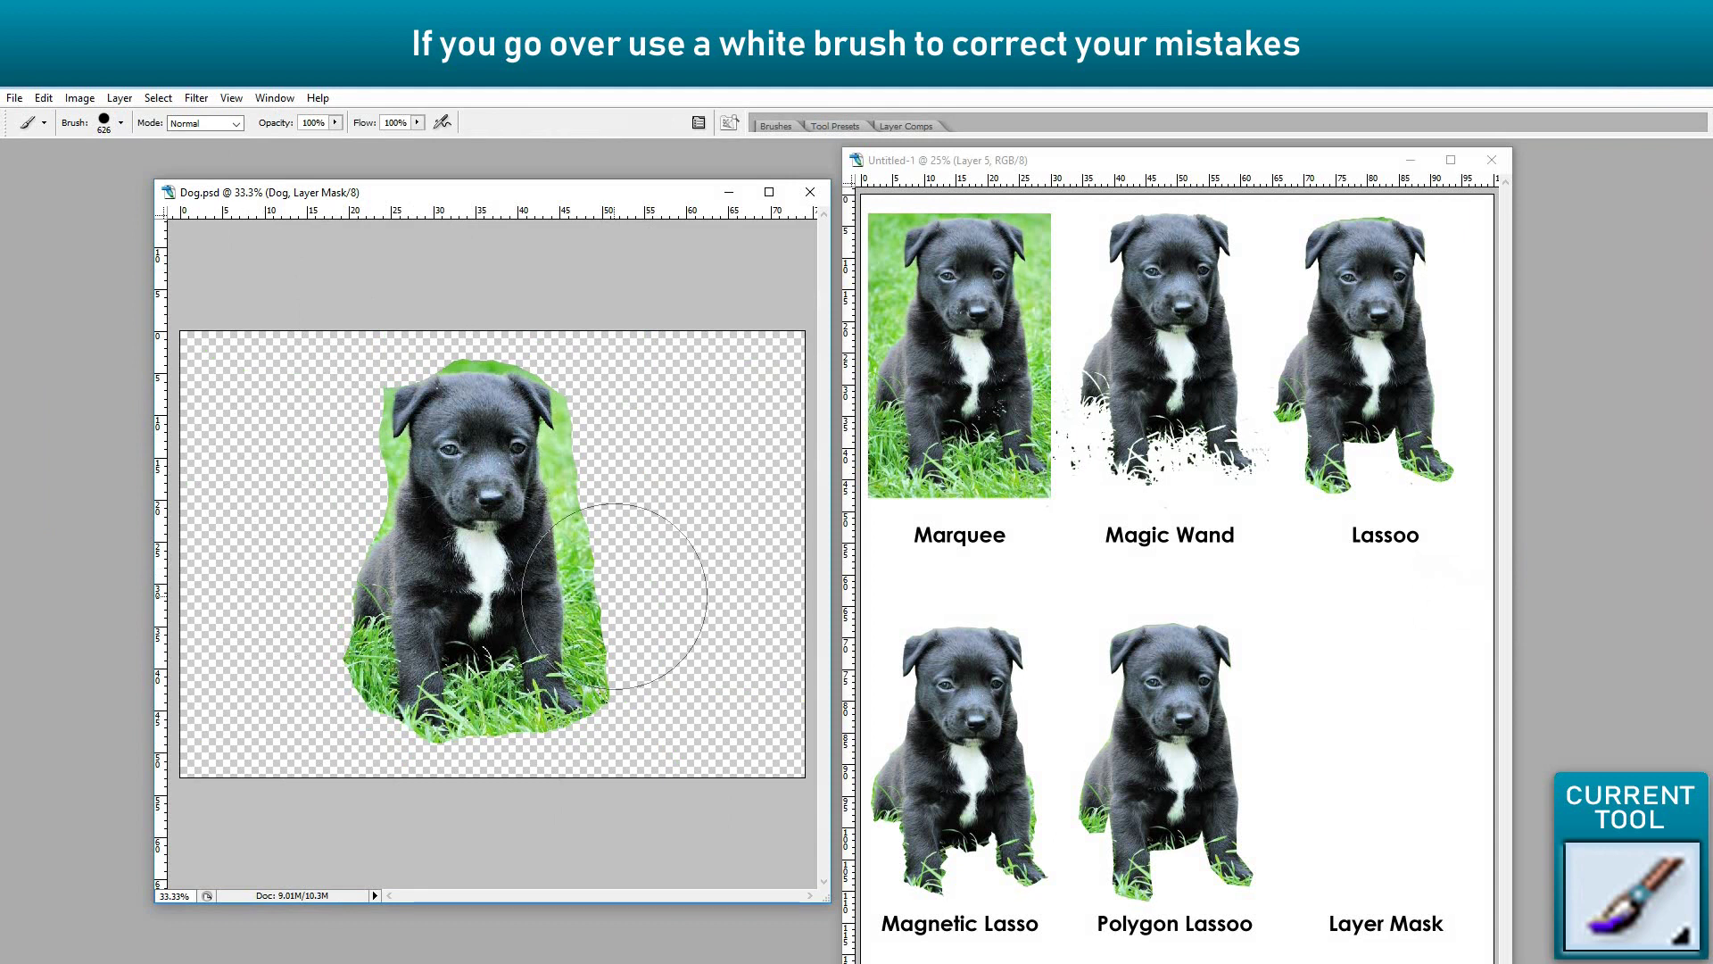
Mask out the grass fringe on the puppy's right side, above its head and along its bottom
left_click_drag(643, 478, 651, 624)
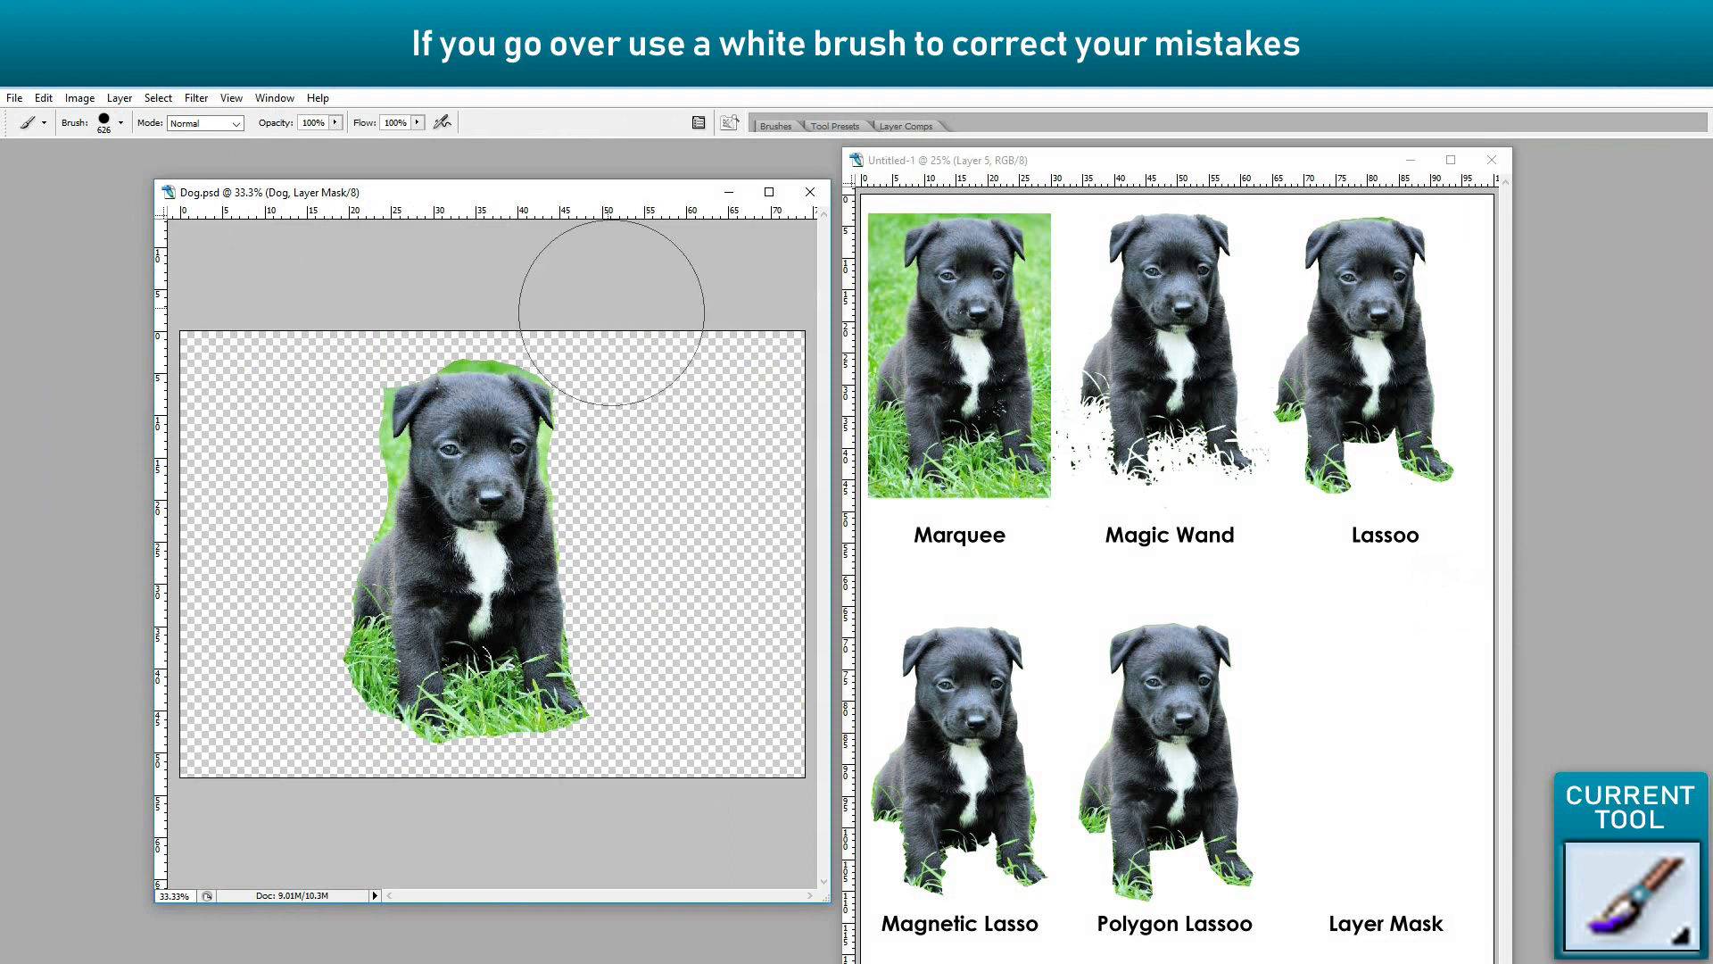
left_click(487, 280)
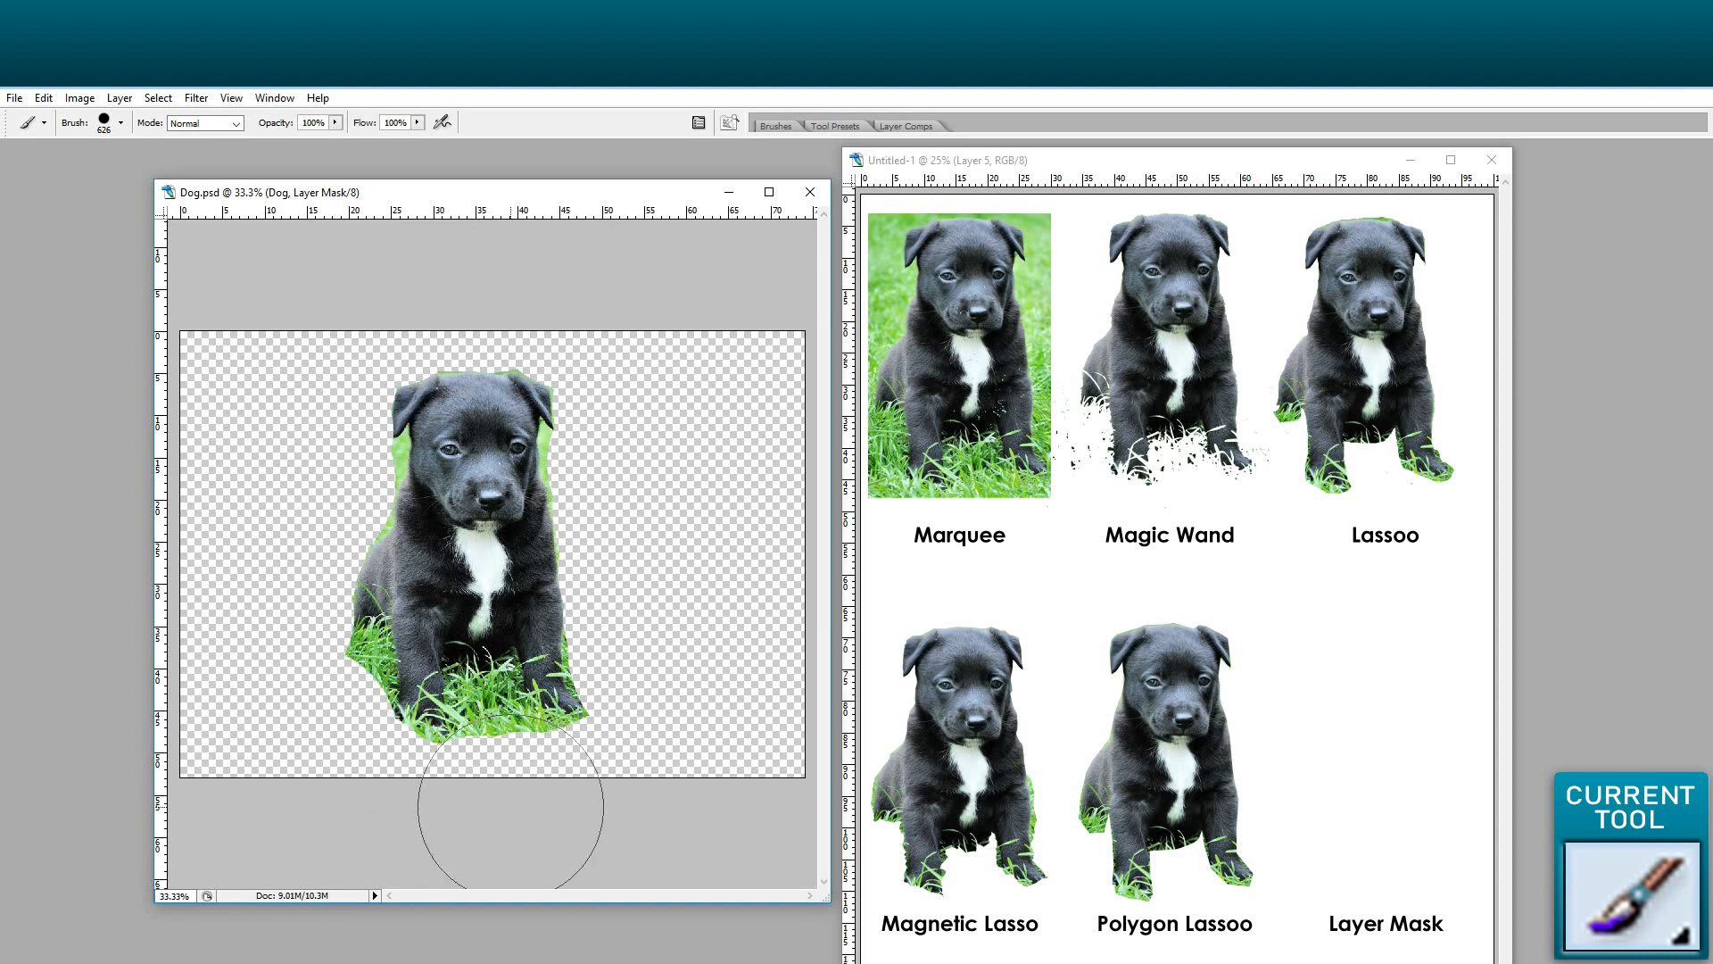
left_click_drag(517, 817, 673, 706)
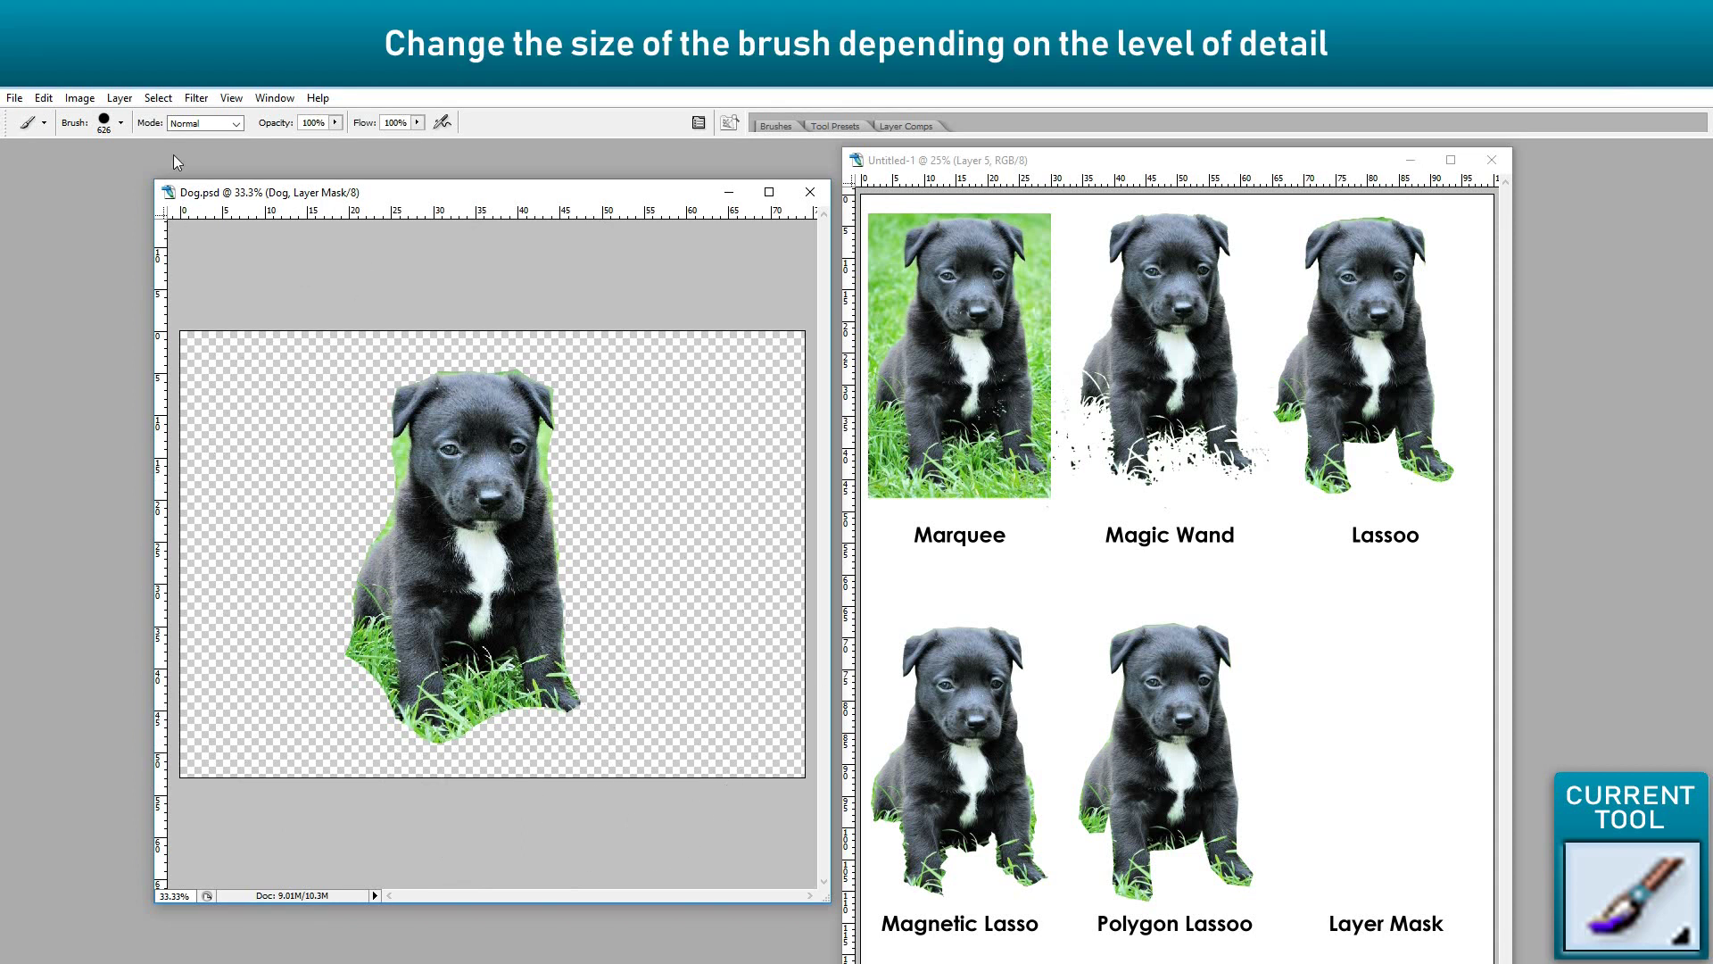
With a 151 px brush, mask grass between the legs, along the lower-left edge and beside the left shoulder
left_click(121, 123)
left_click_drag(132, 181, 134, 181)
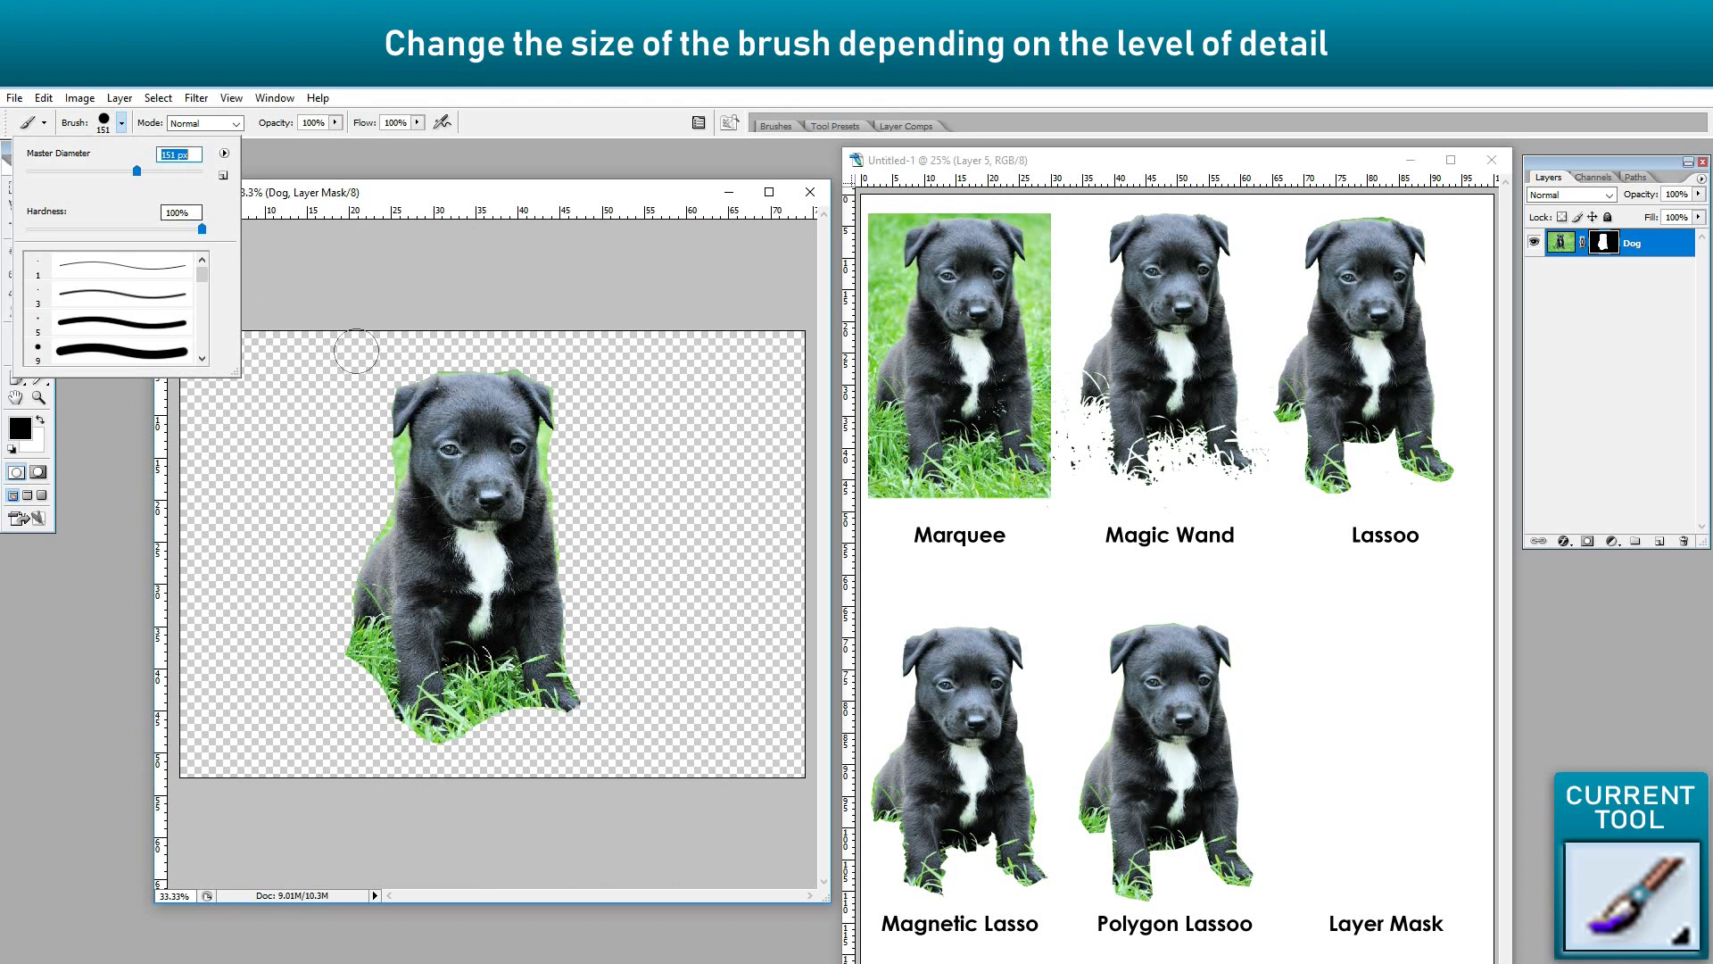
key("Tab")
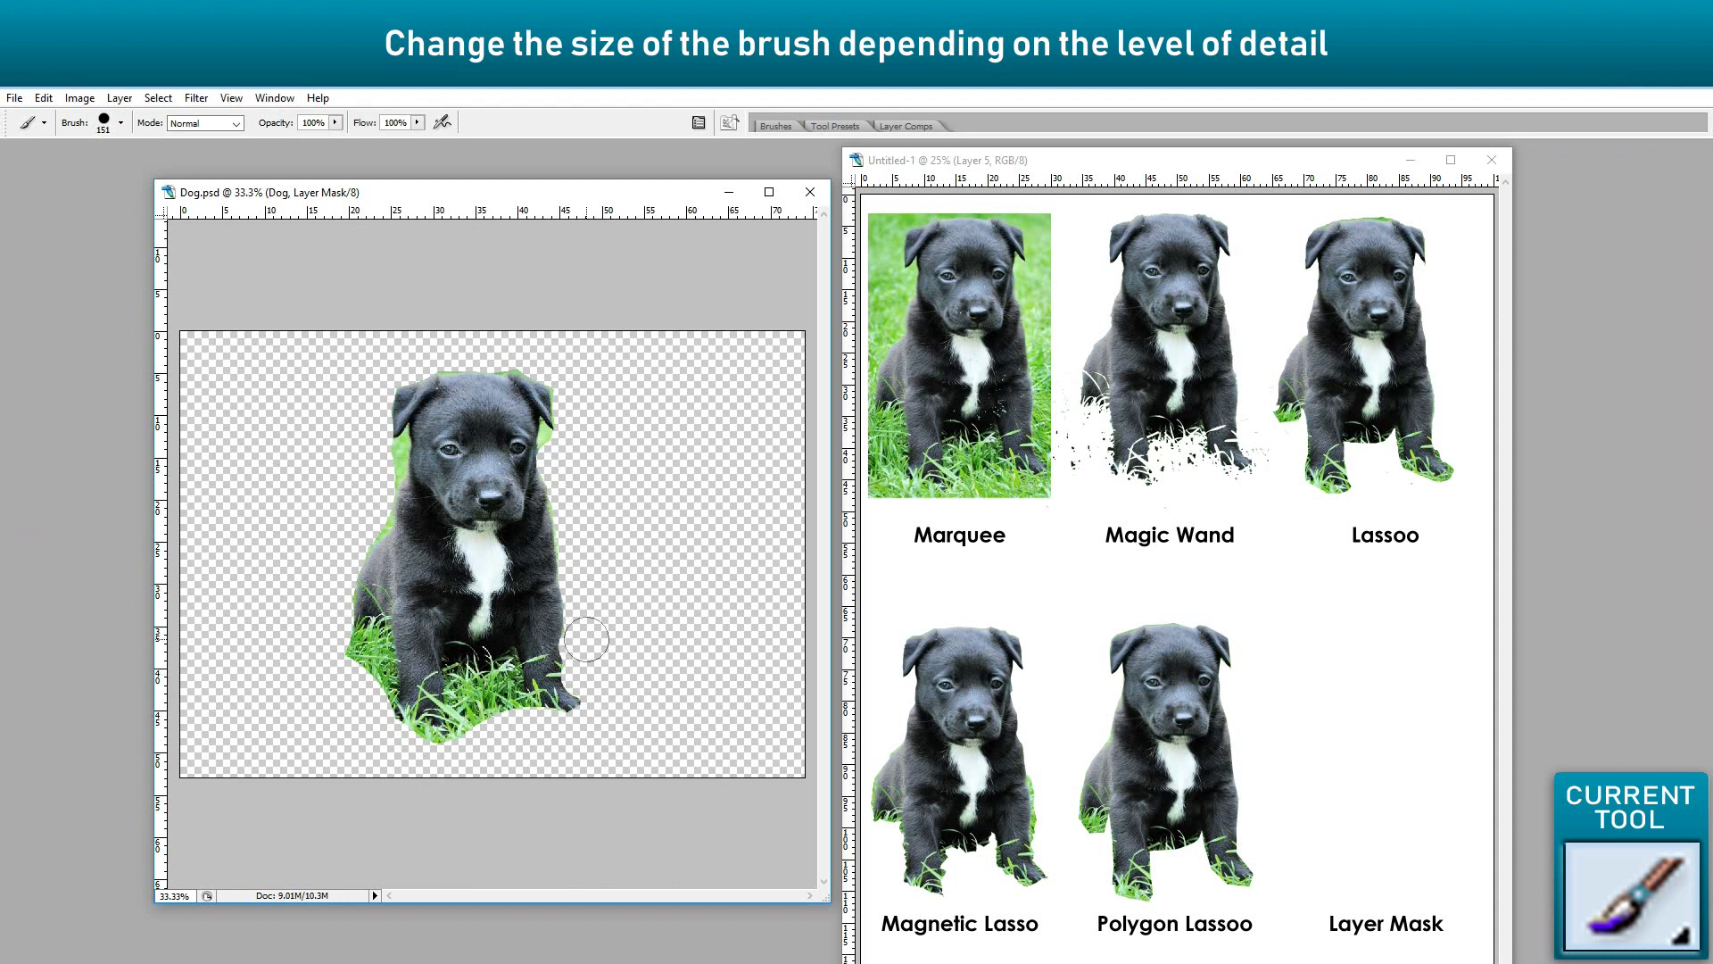
mouse_move(507, 678)
left_mouse_down()
mouse_move(515, 716)
mouse_move(464, 684)
mouse_move(469, 715)
mouse_move(432, 753)
left_mouse_up()
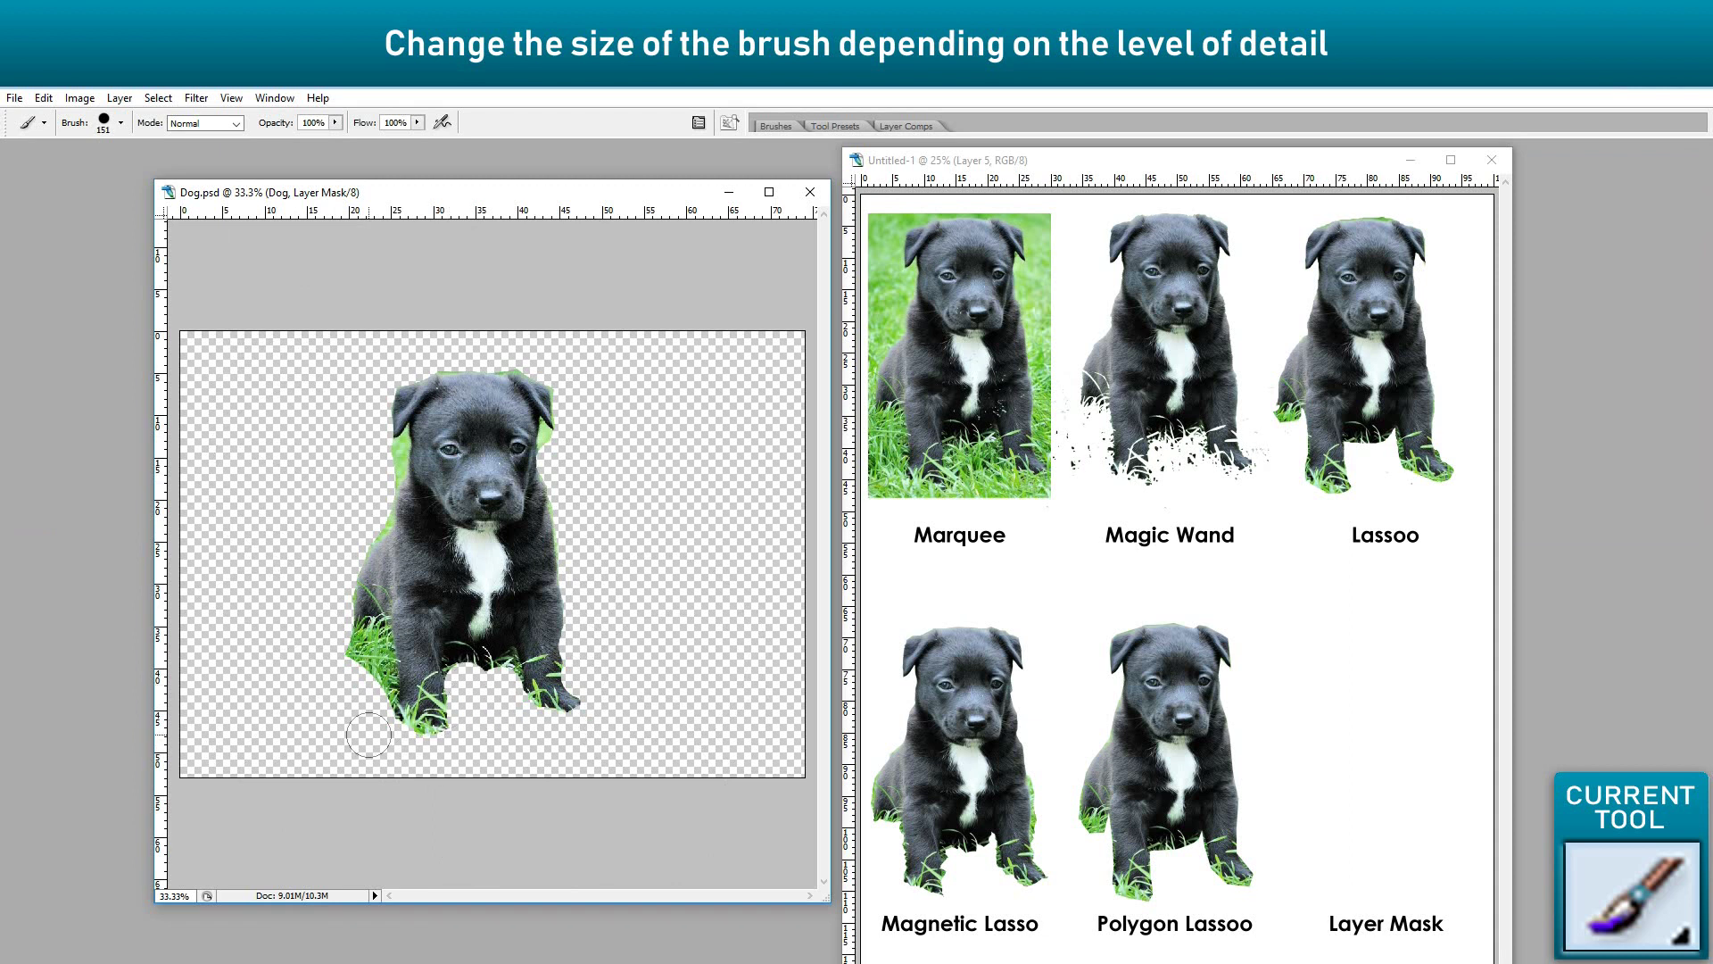
left_click_drag(364, 698, 369, 671)
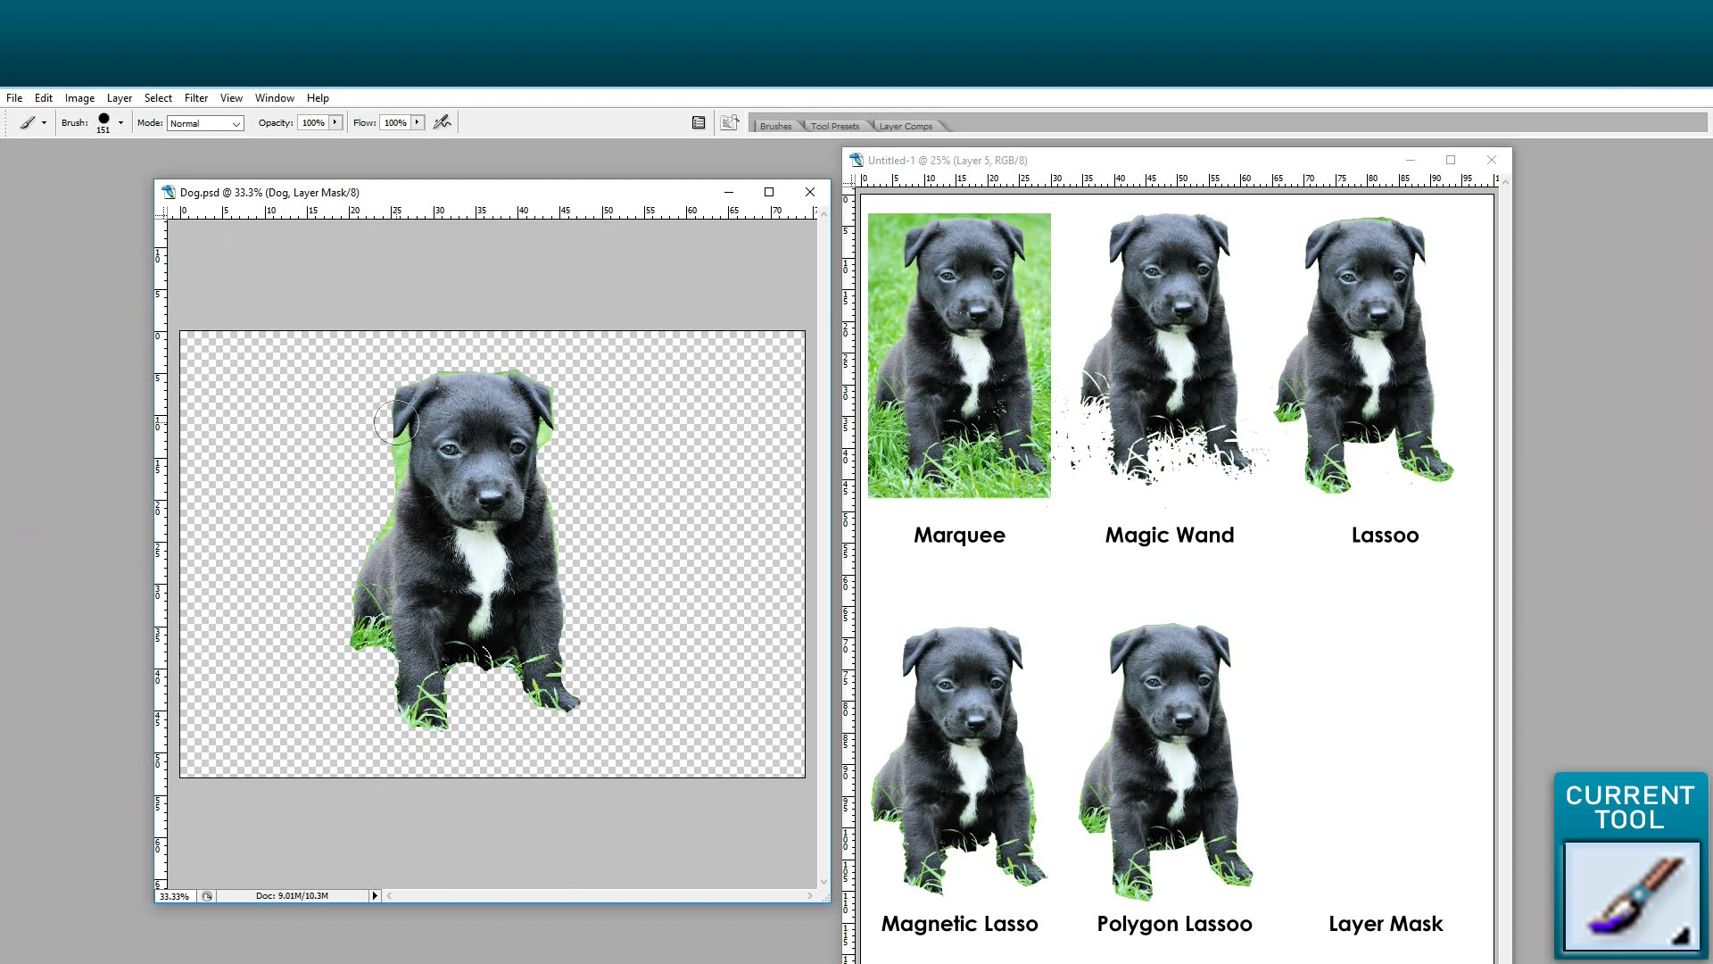
left_click_drag(381, 470, 393, 459)
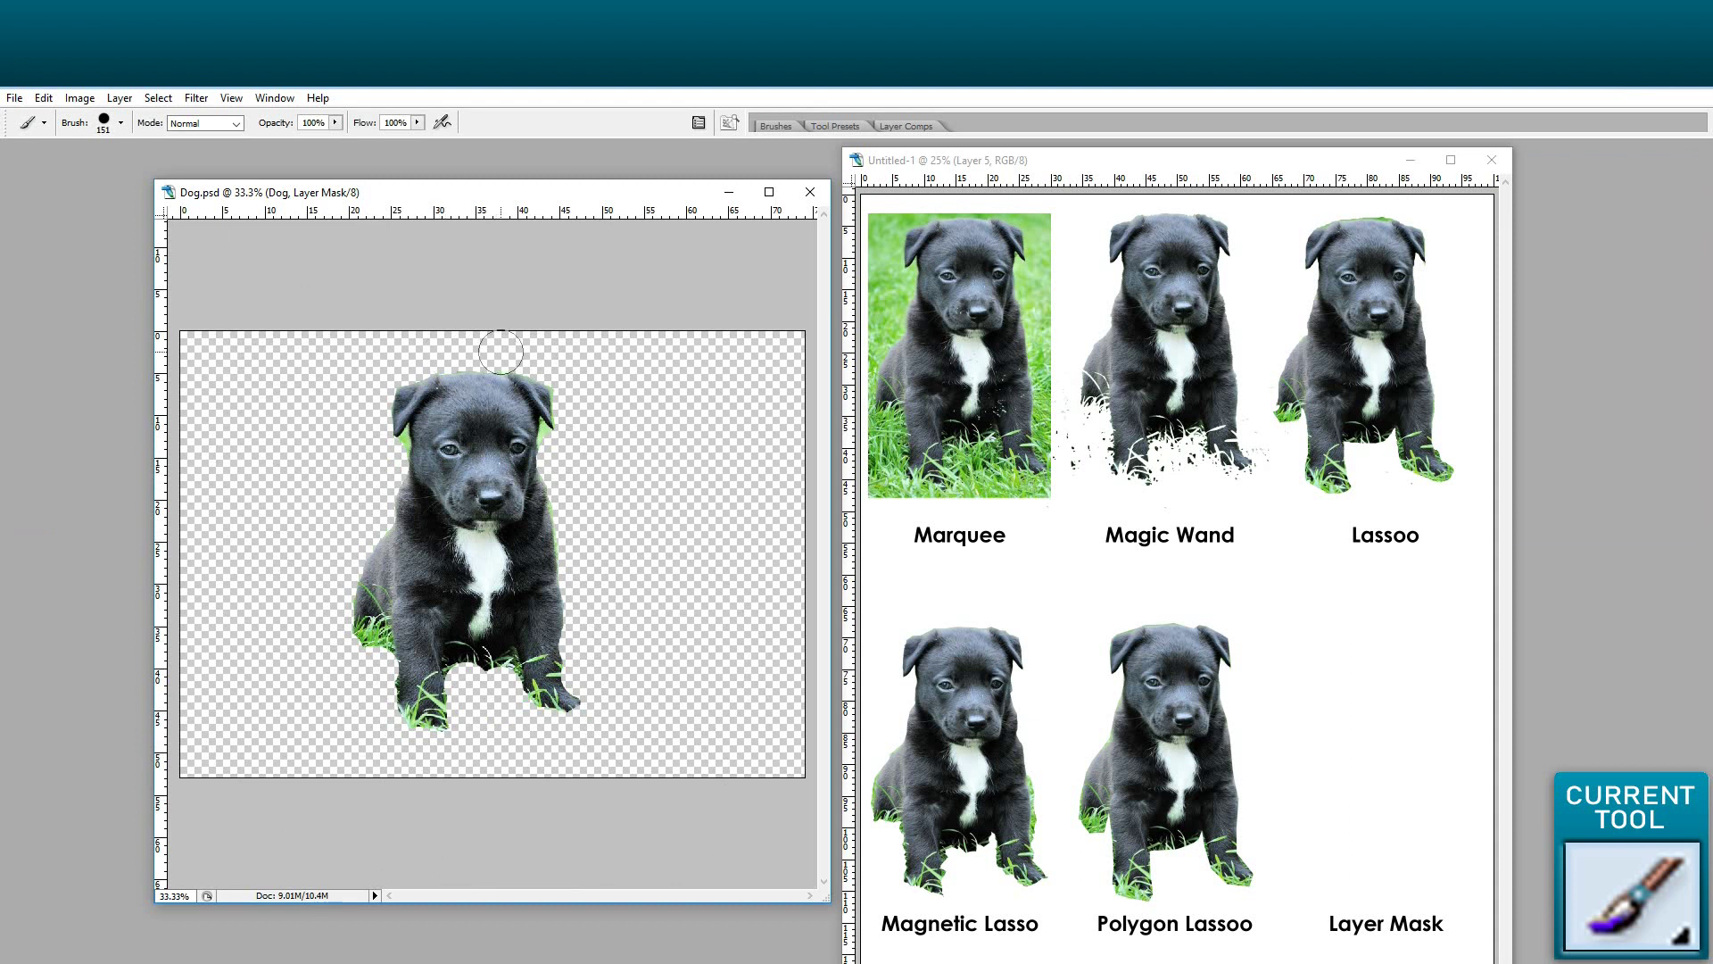
With a 36 px brush, mask the green fringe along both of the puppy's ears
left_click(121, 123)
left_click_drag(82, 171, 57, 170)
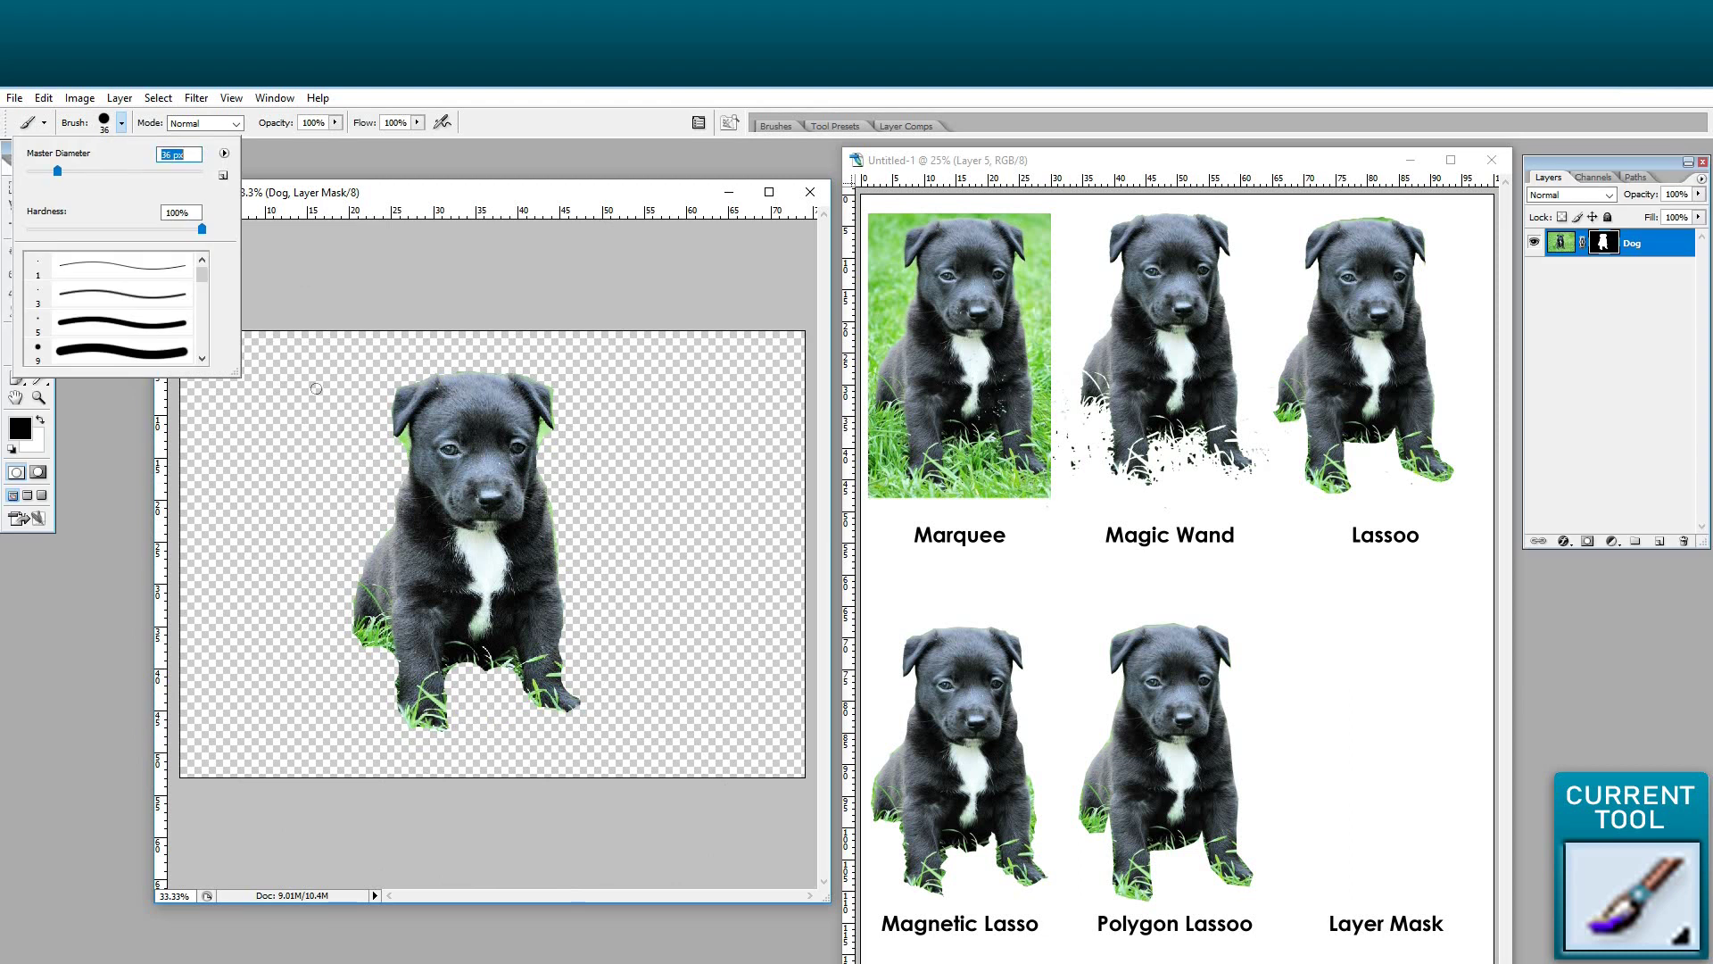
key("Tab")
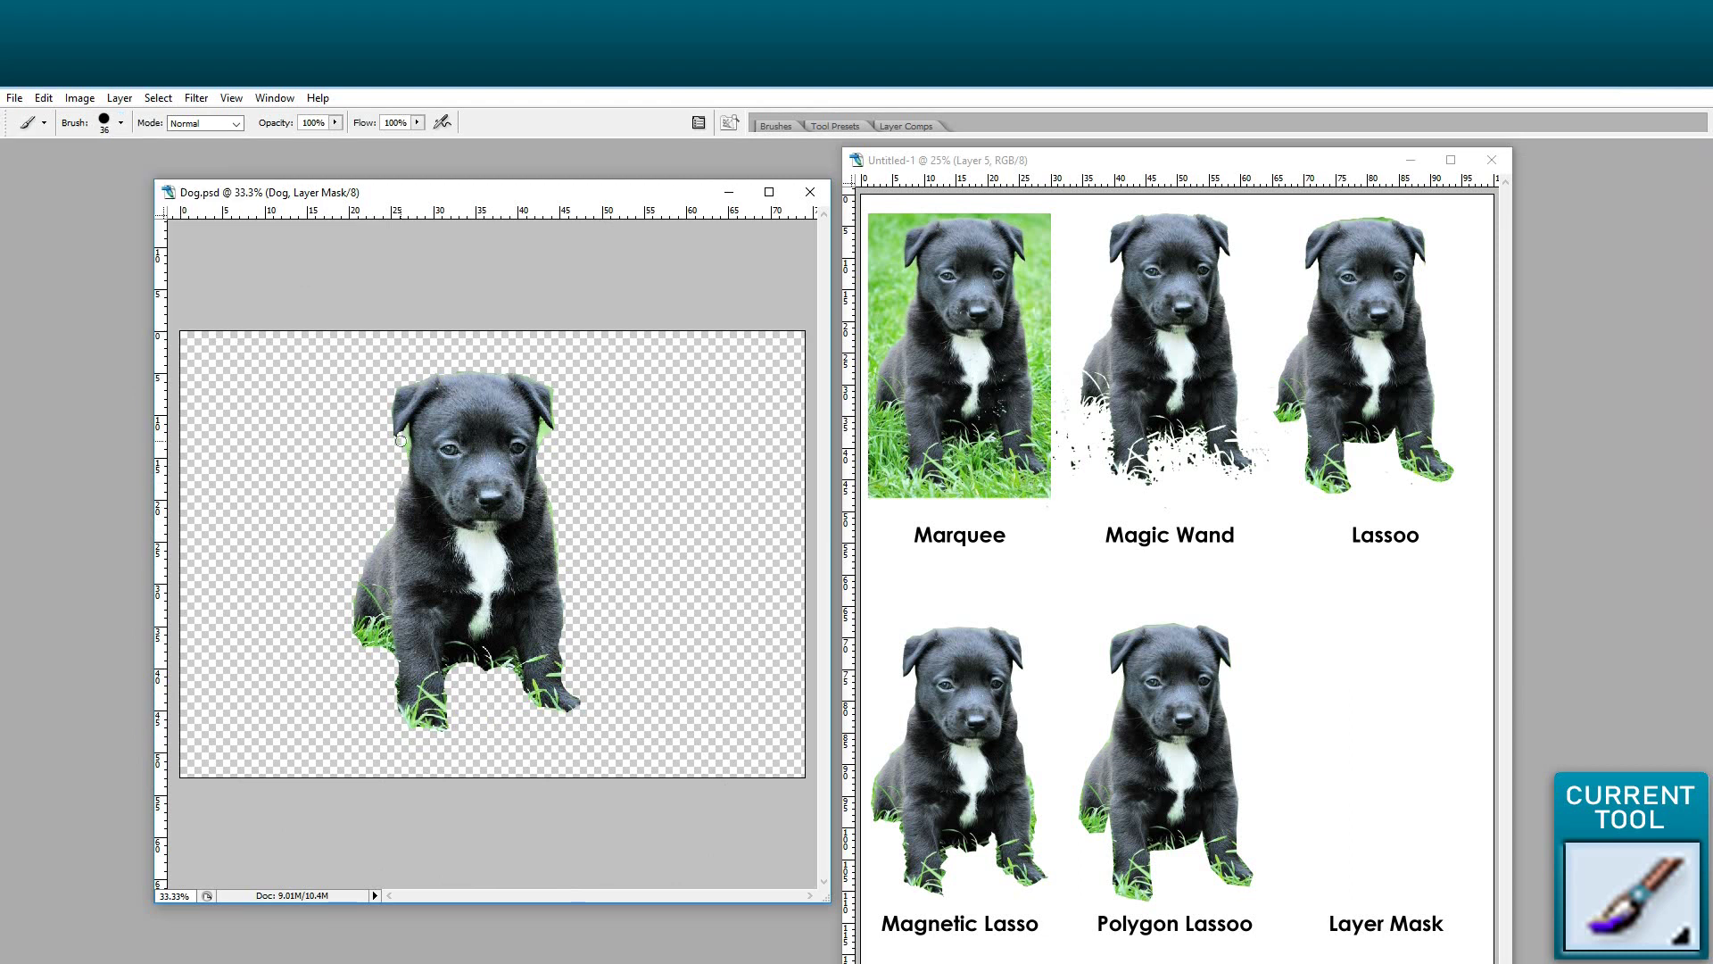
left_click_drag(403, 430, 405, 442)
left_click_drag(545, 422, 551, 423)
Paint white to restore the over-masked edges of the right and left ears
key("Tab")
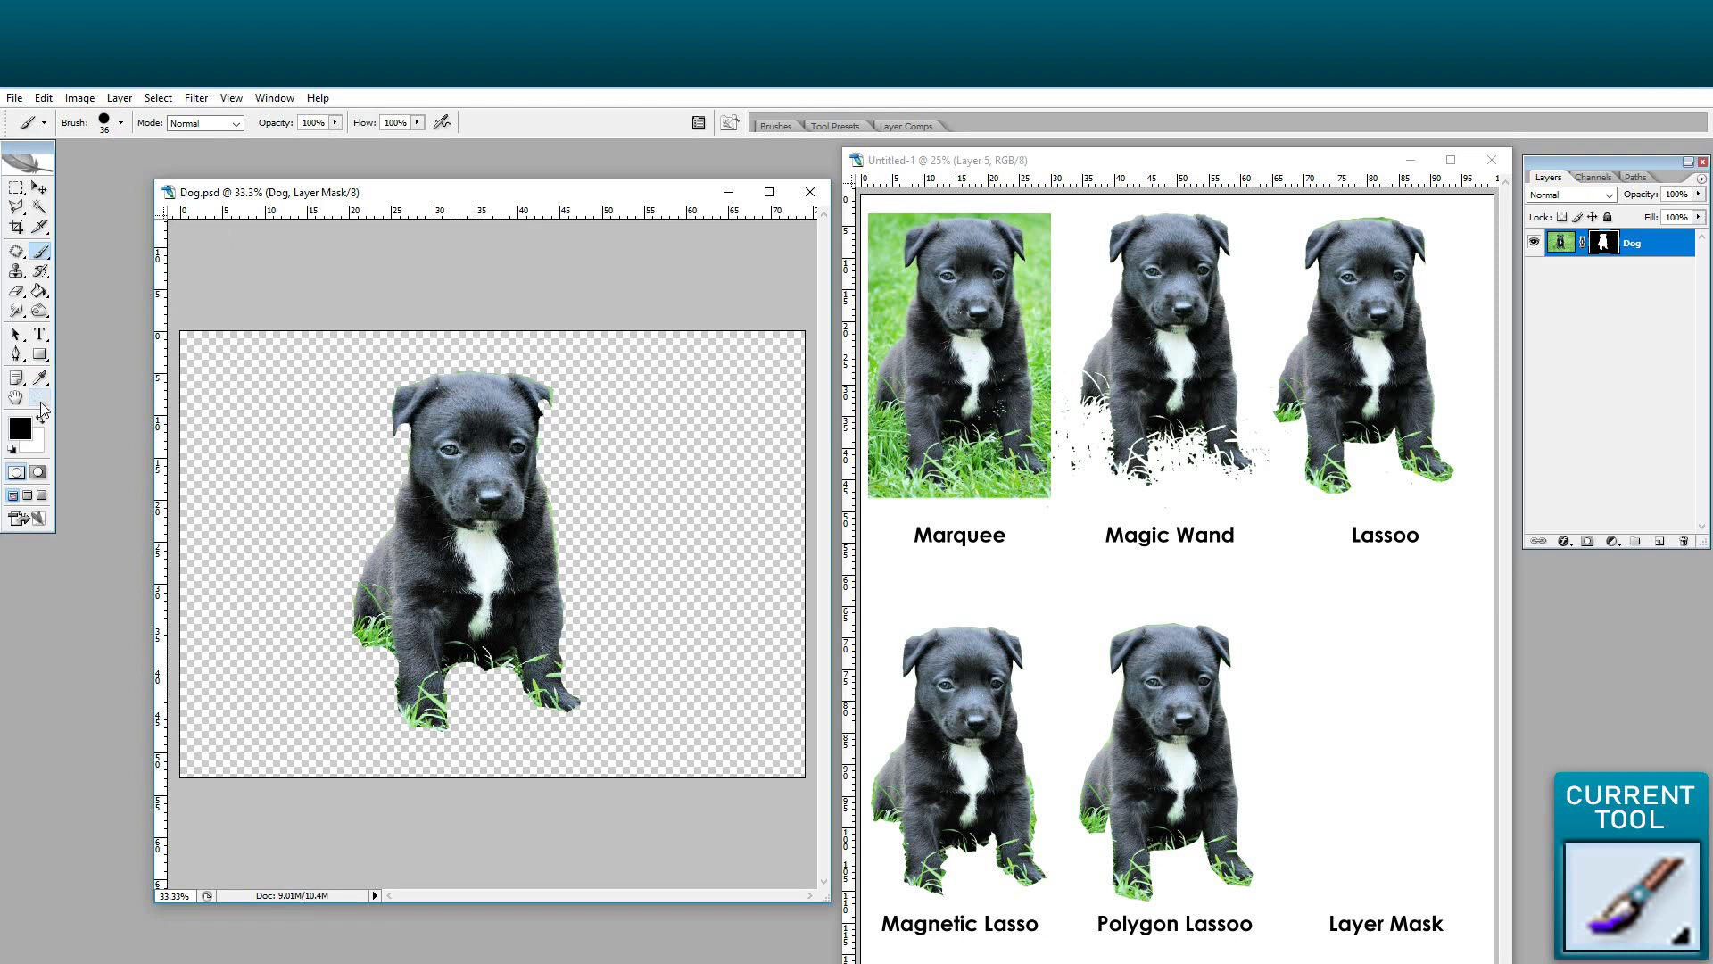
key("x")
left_click_drag(542, 394, 555, 424)
left_click_drag(397, 411, 394, 435)
left_click(19, 429)
Place the masked puppy on Untitled-1 above 'Layer Mask', close Dog.psd, maximize the sheet and deselect
left_click(40, 189)
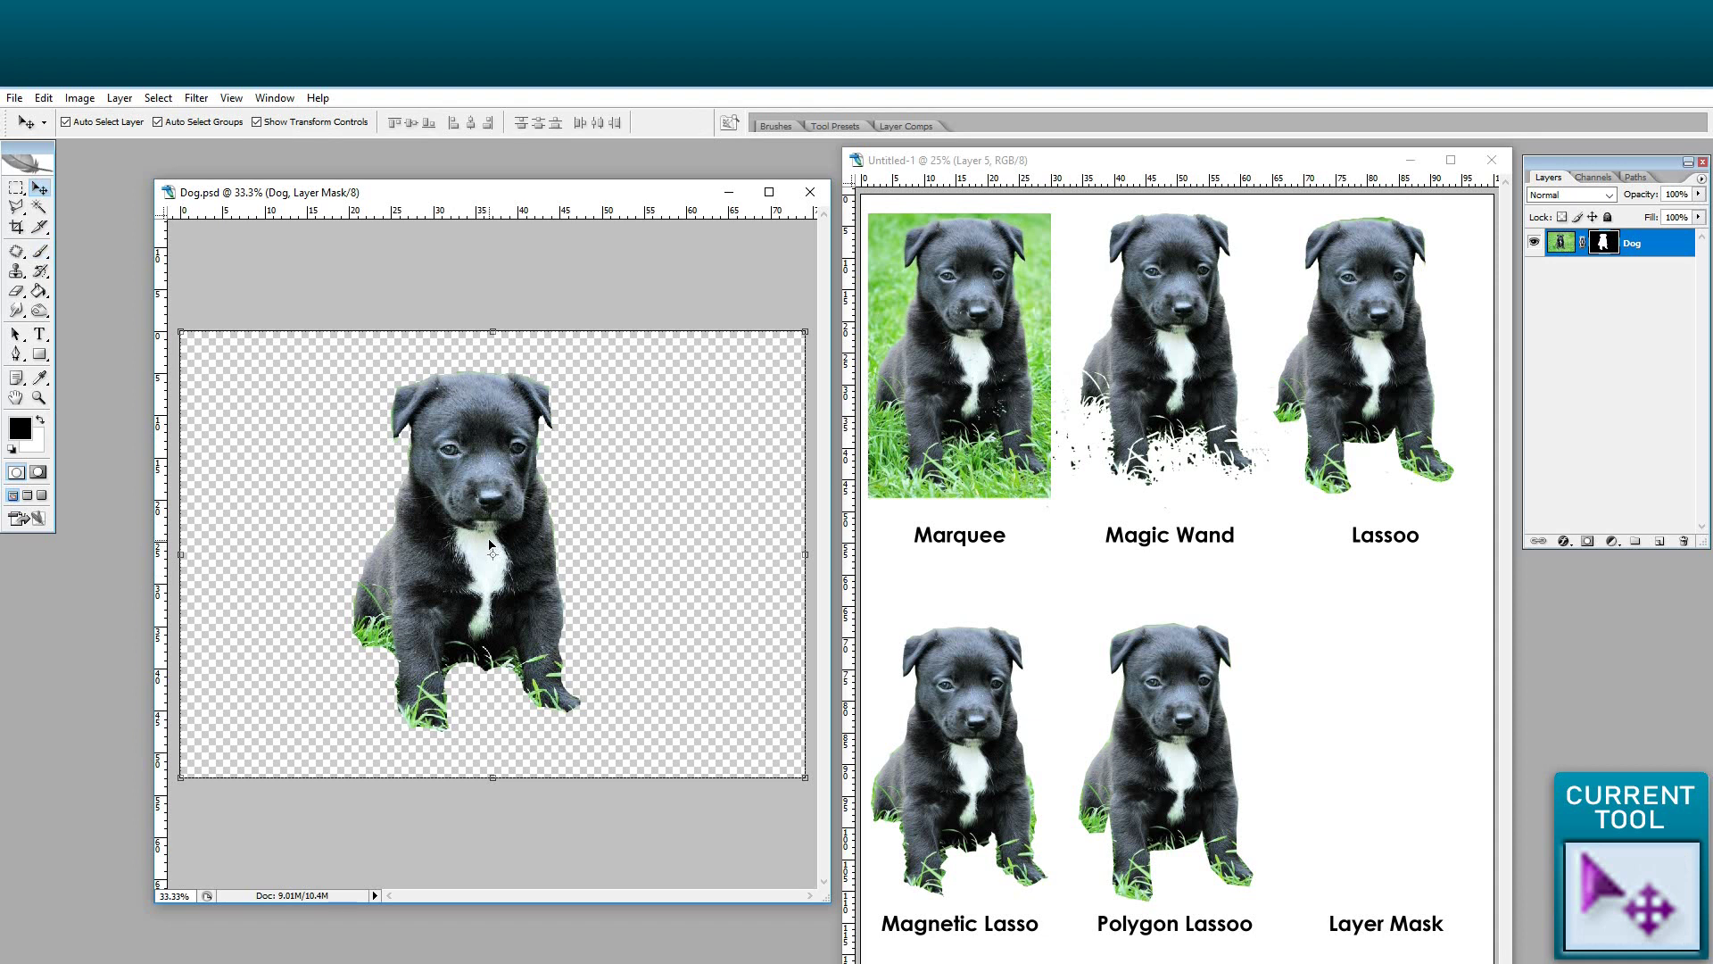
left_click_drag(490, 545, 1354, 721)
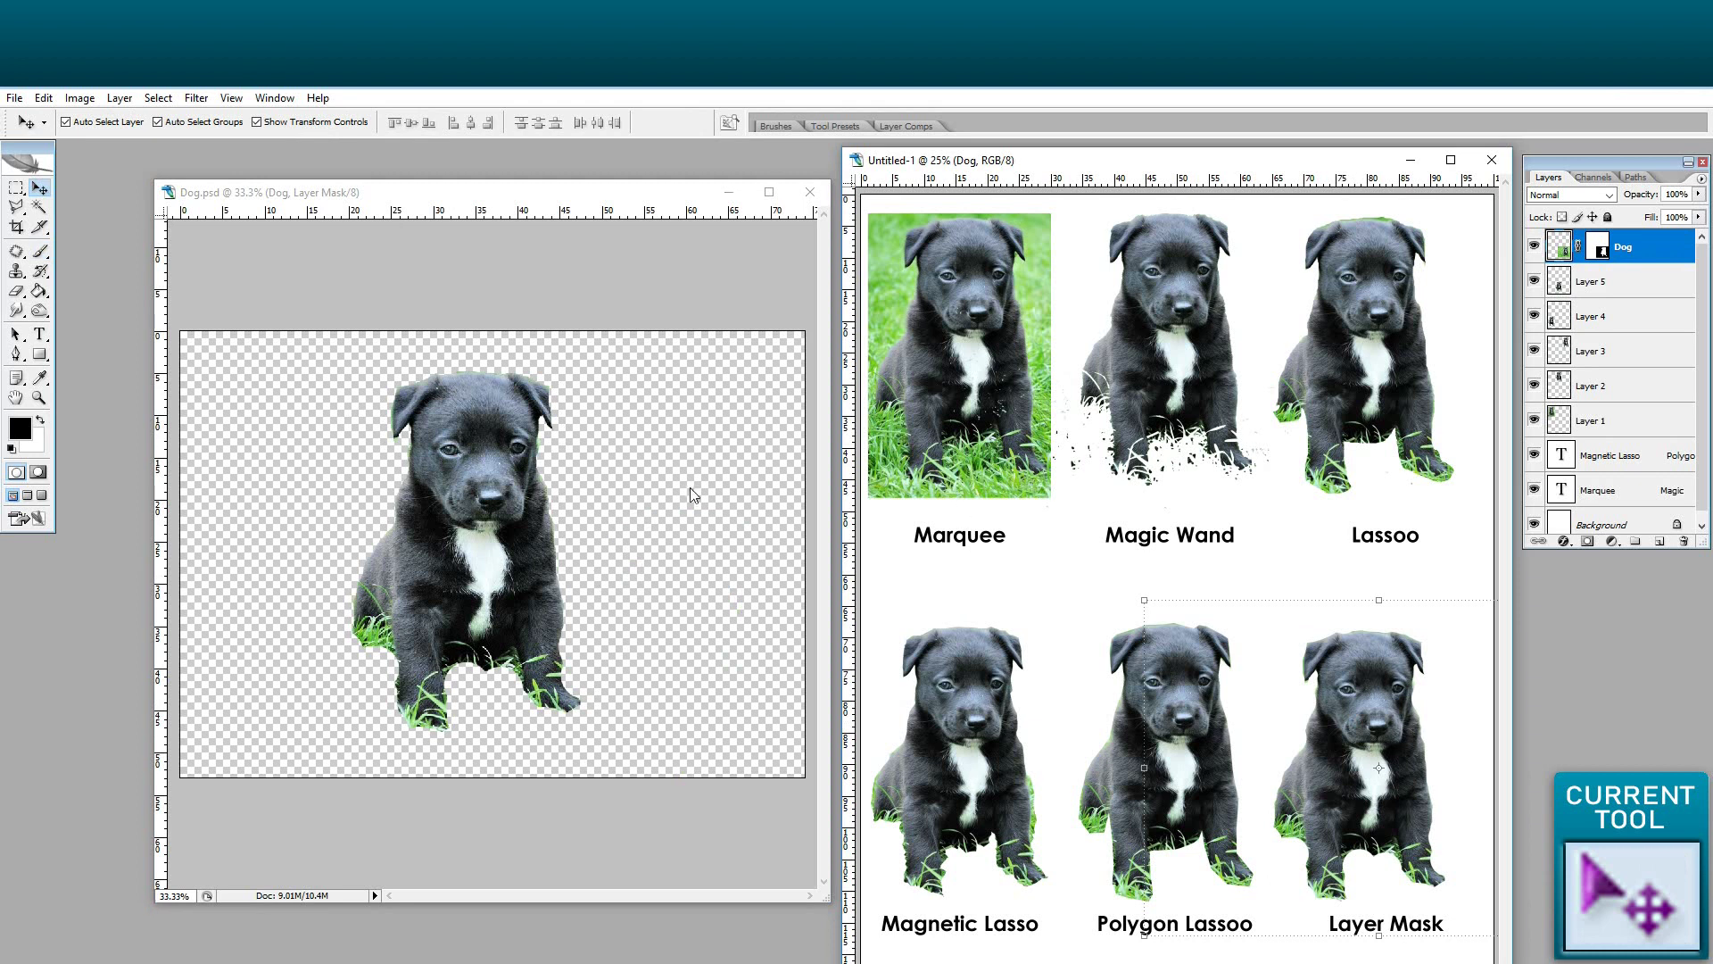
key("ctrl+w")
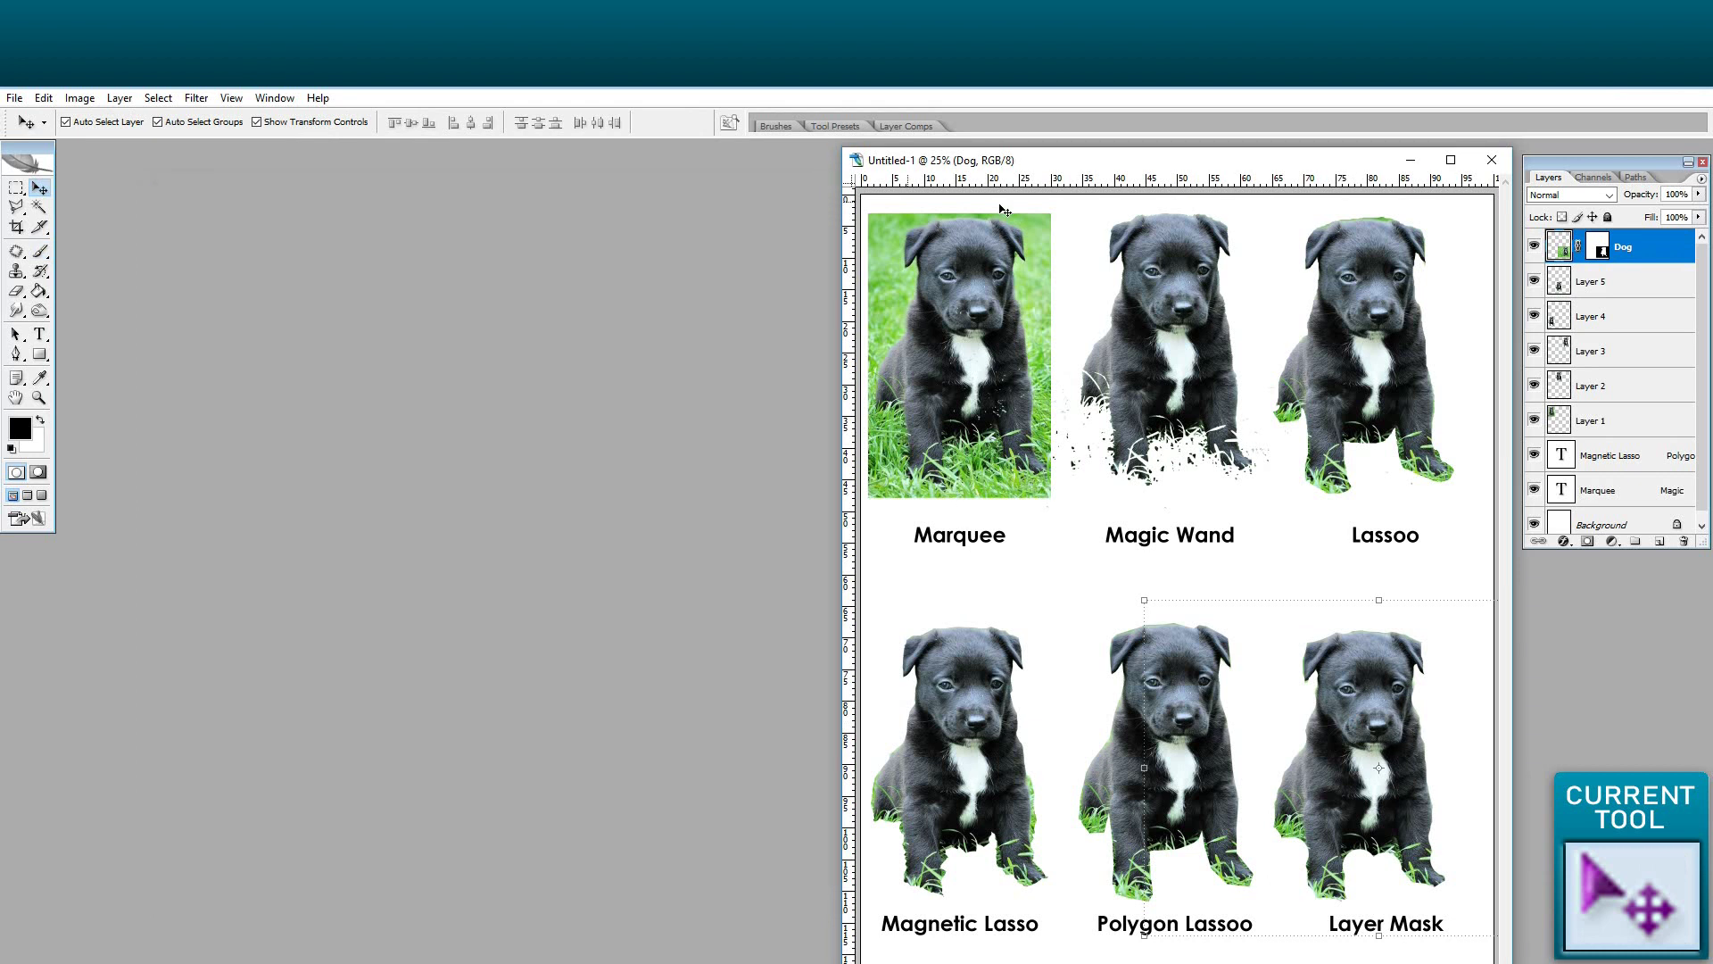
left_click(1450, 160)
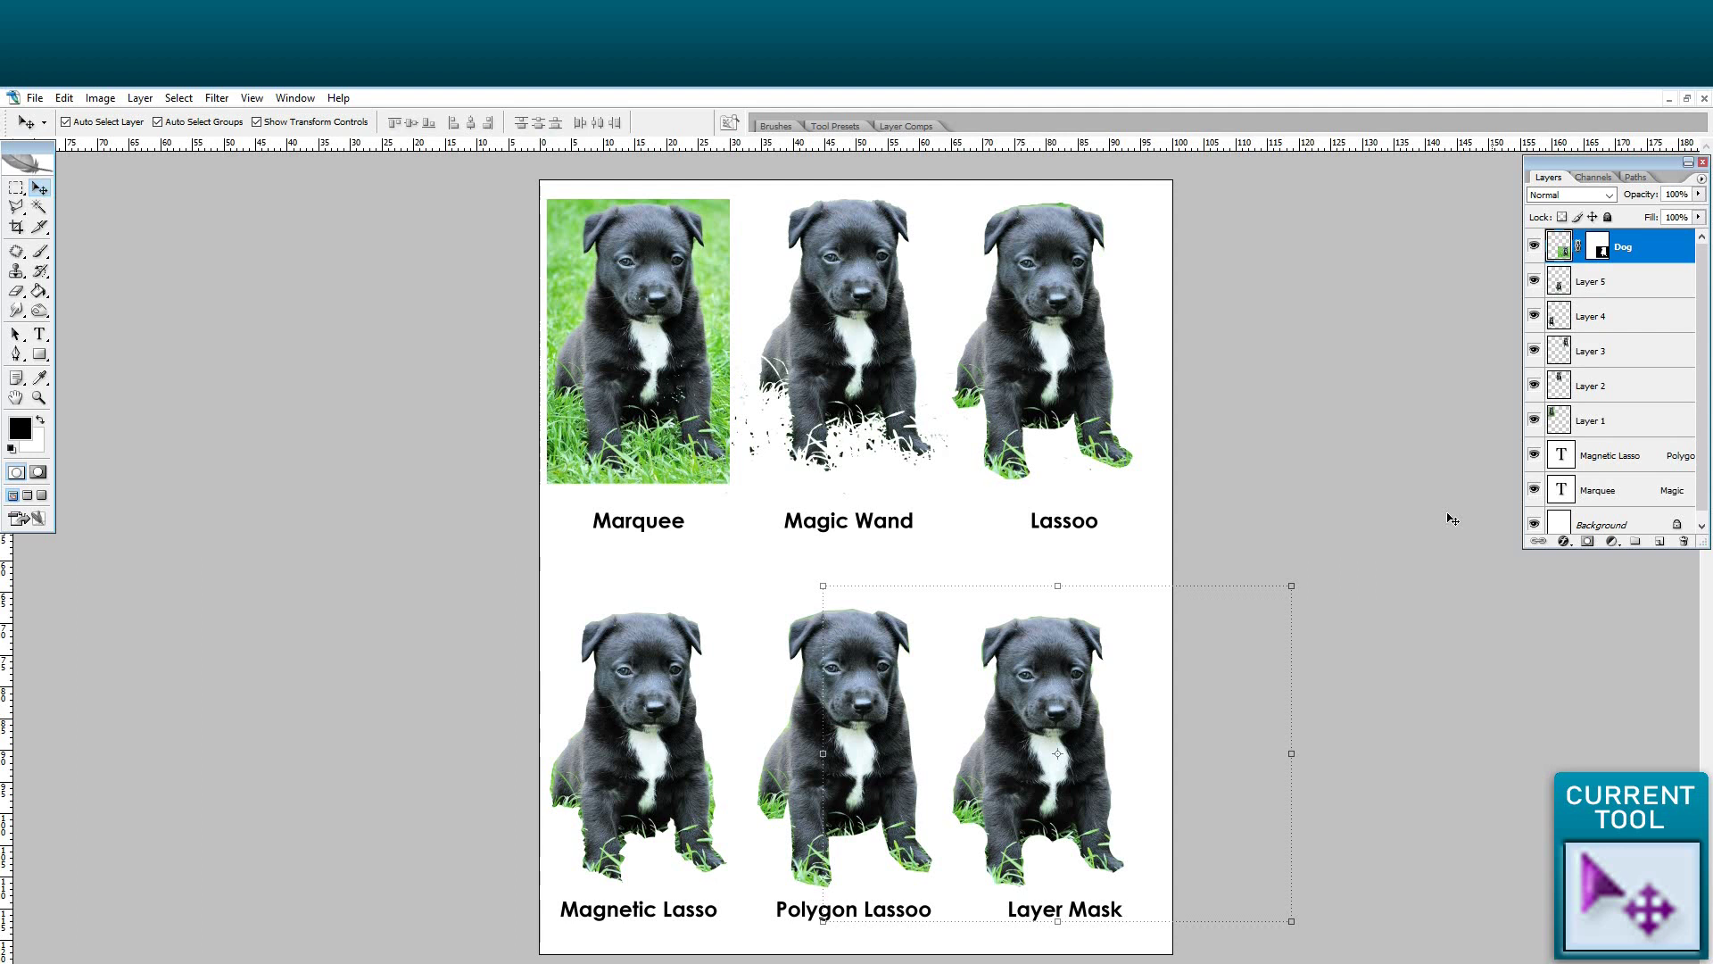
left_click(1426, 533)
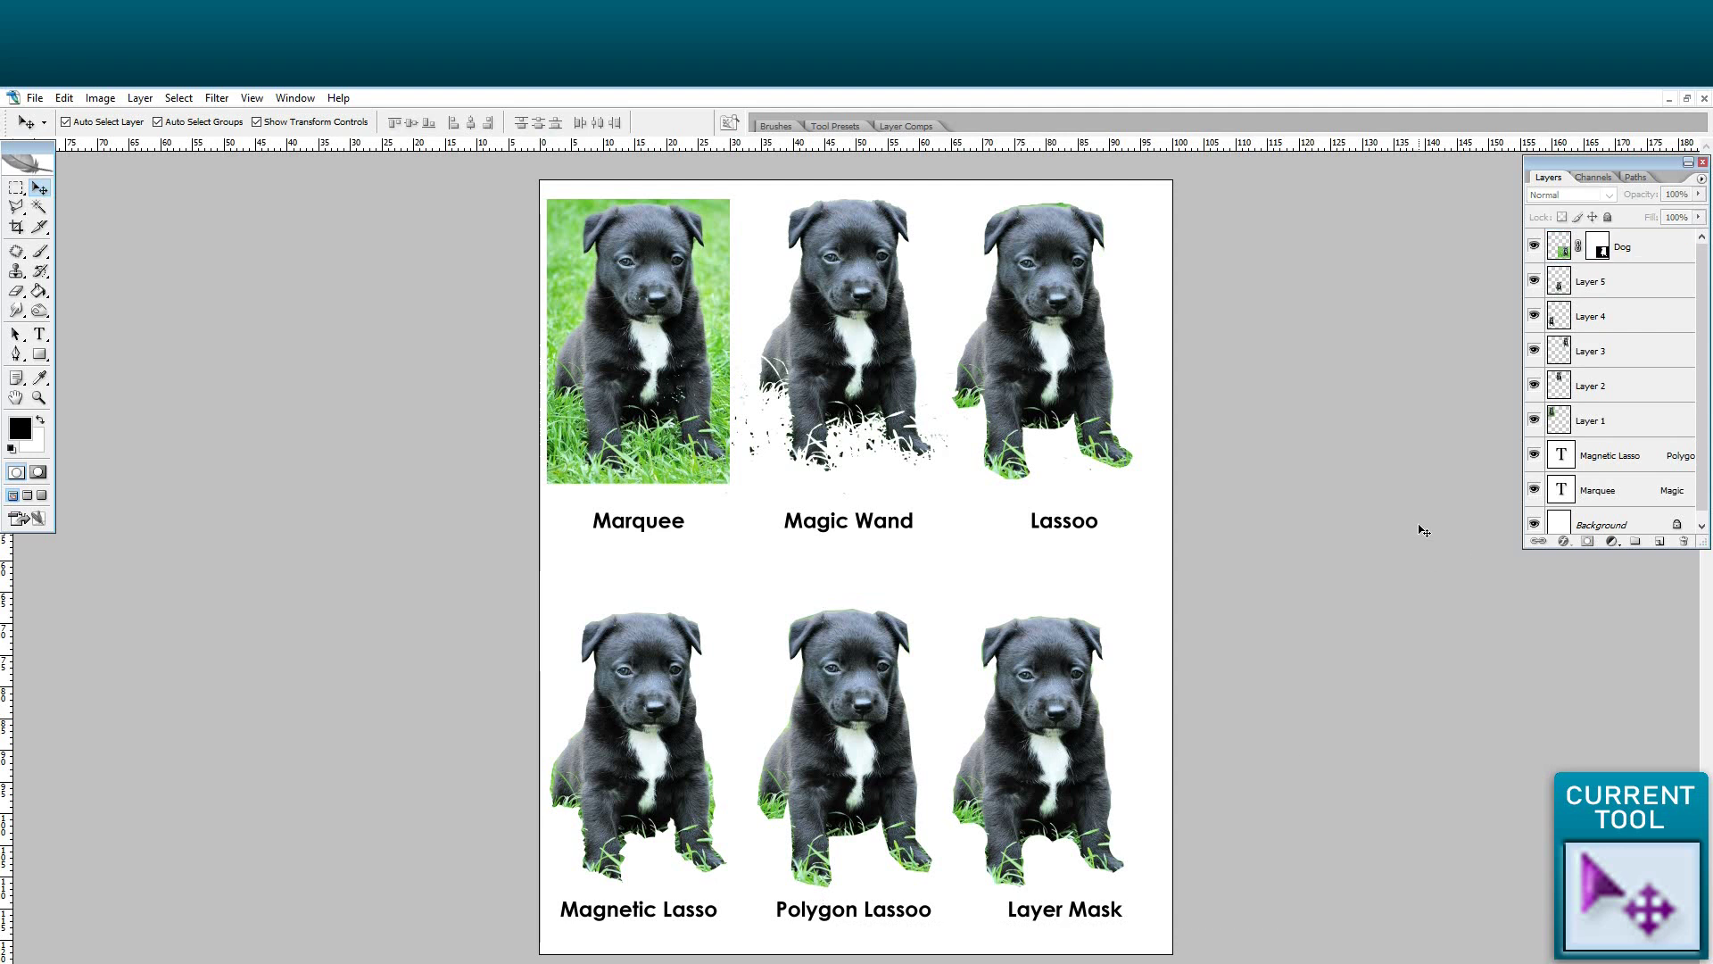